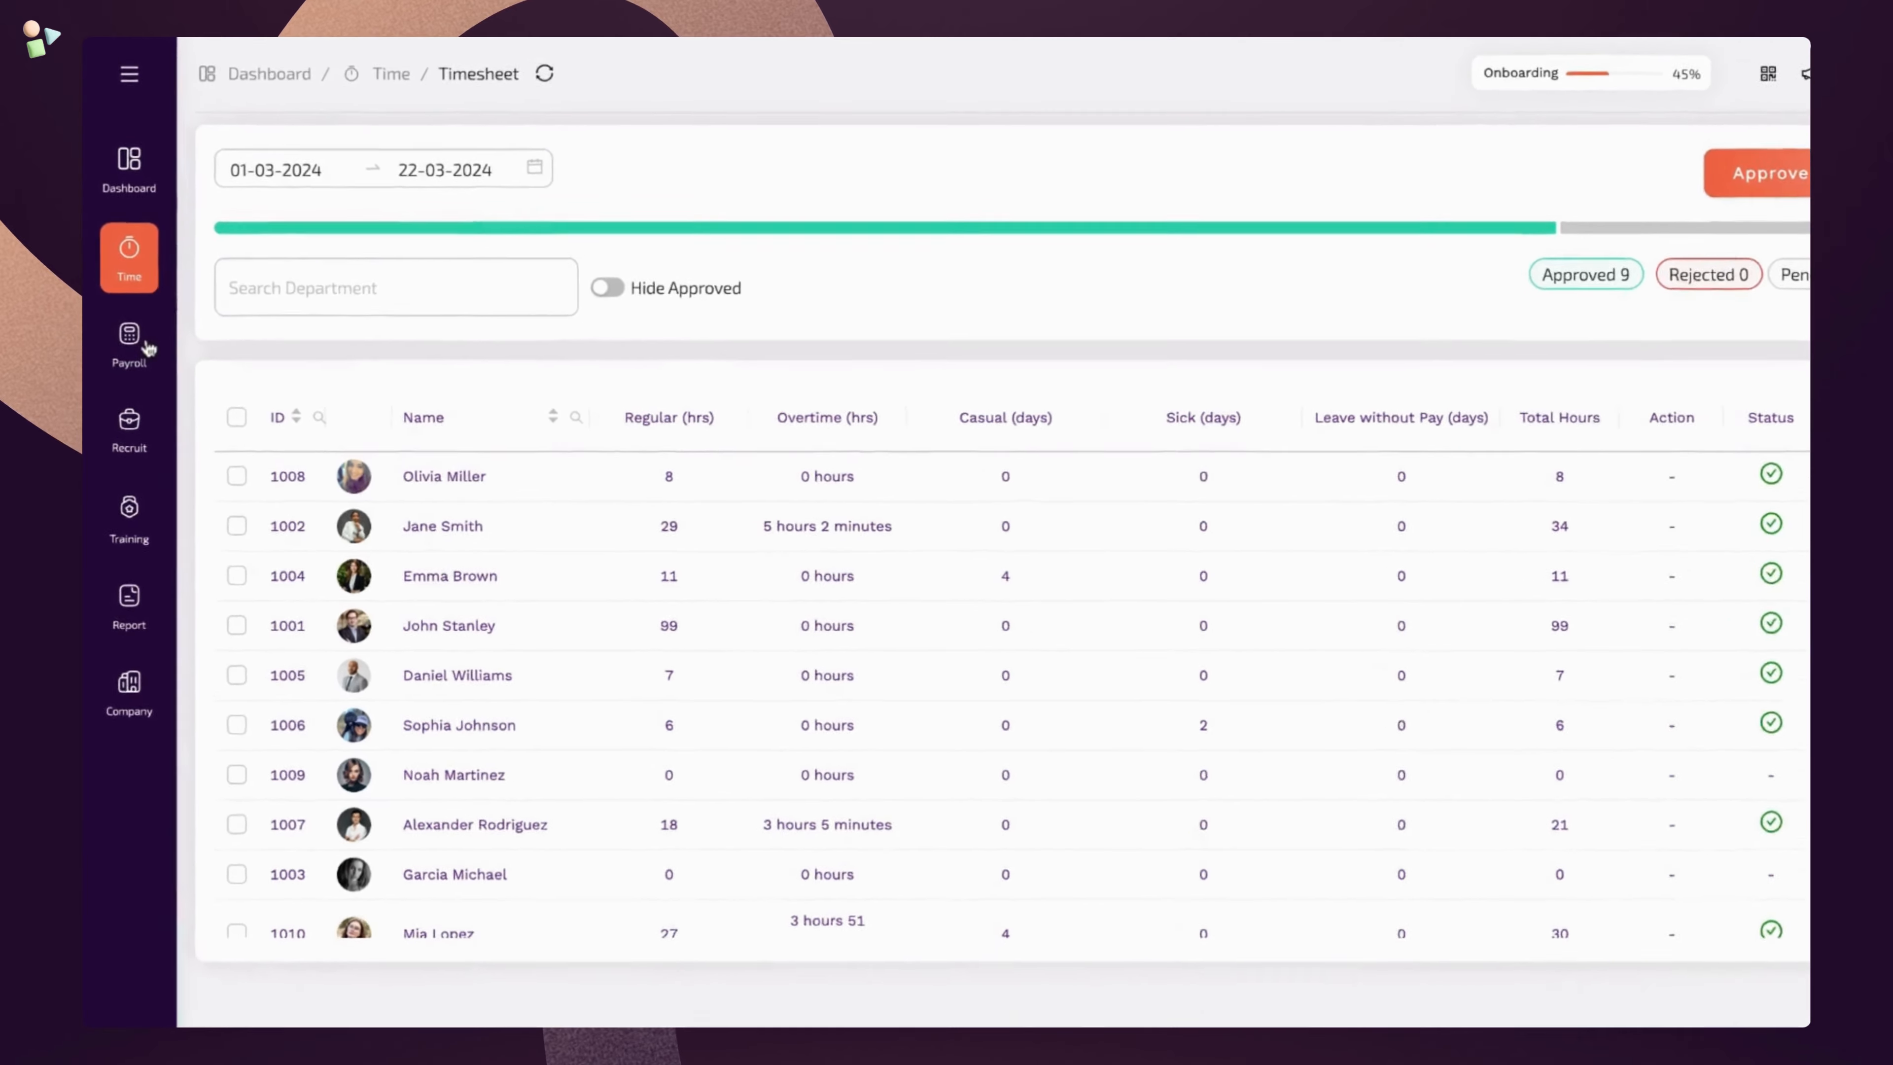
Go to Pay Breakdown through the Process Payroll setup and add a salary breakdown named "Basic"
click(128, 327)
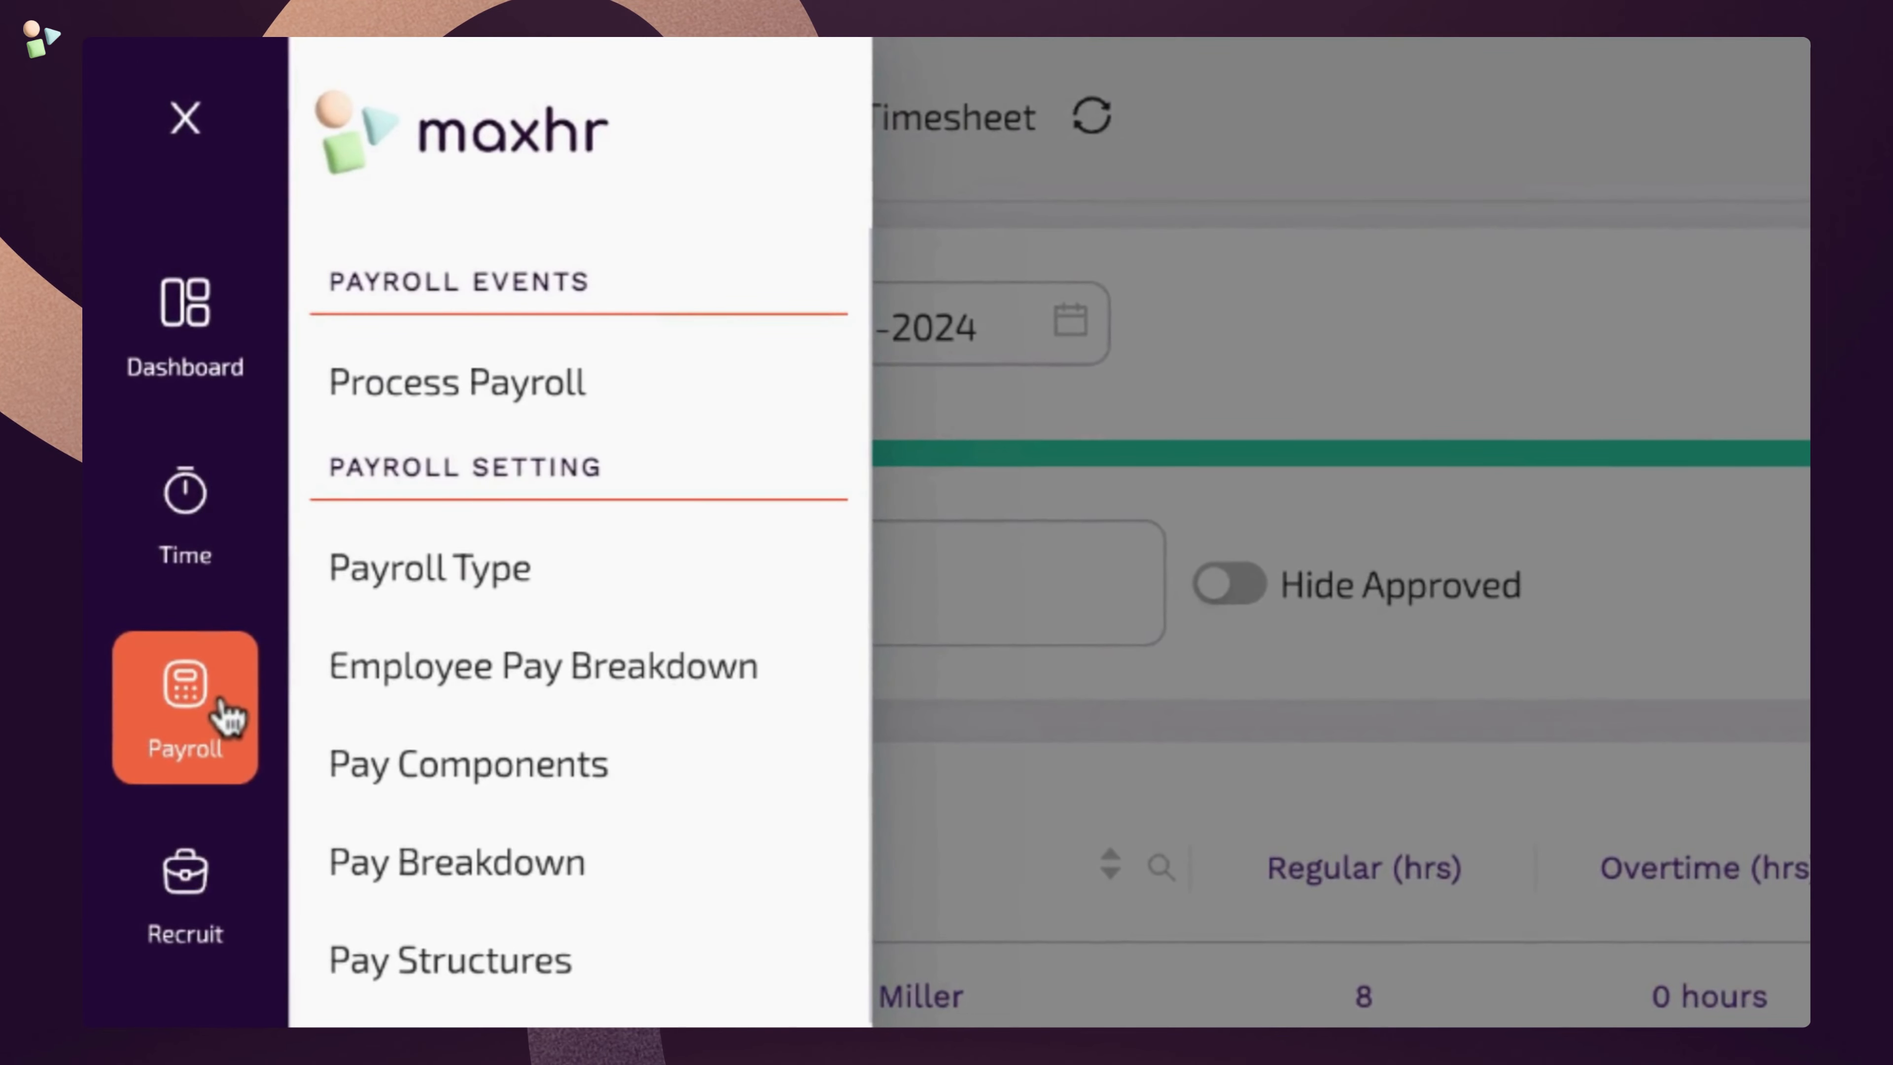
click(662, 407)
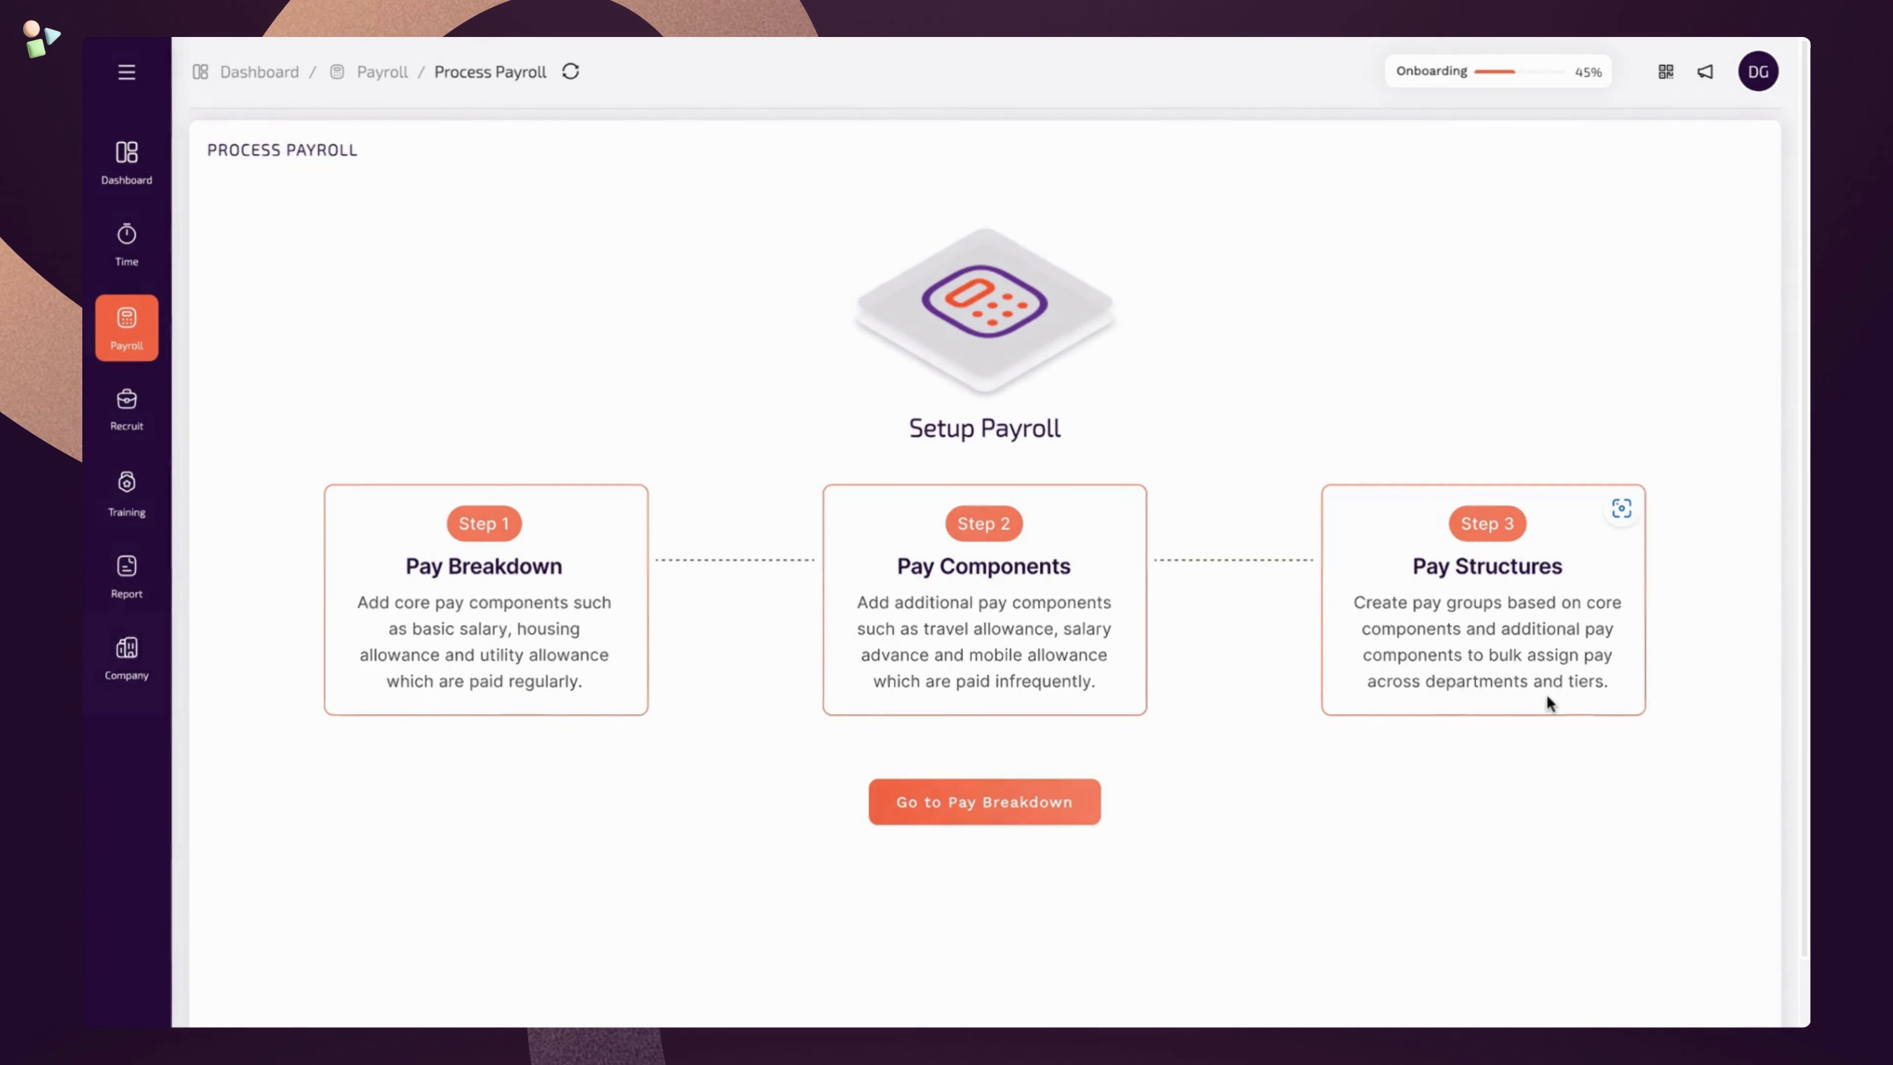
click(1094, 804)
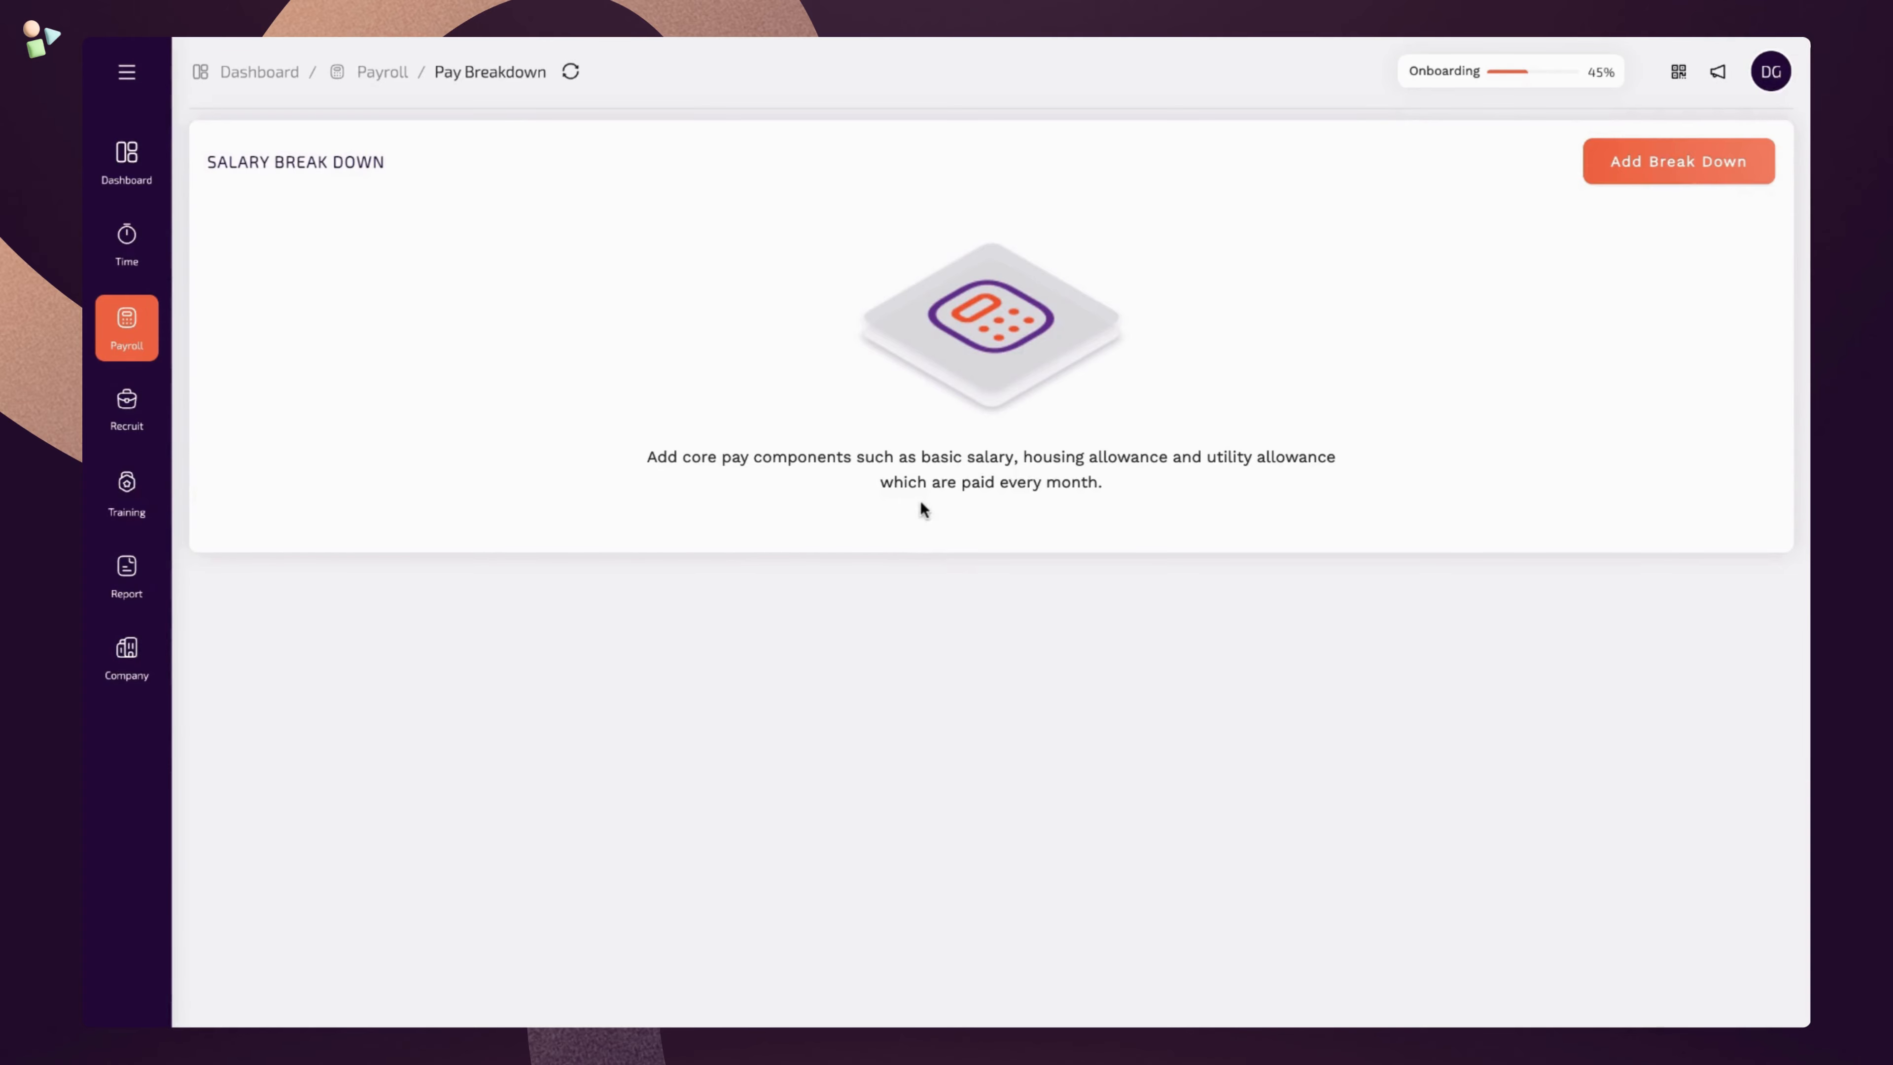
click(1670, 177)
click(962, 230)
text(Basic)
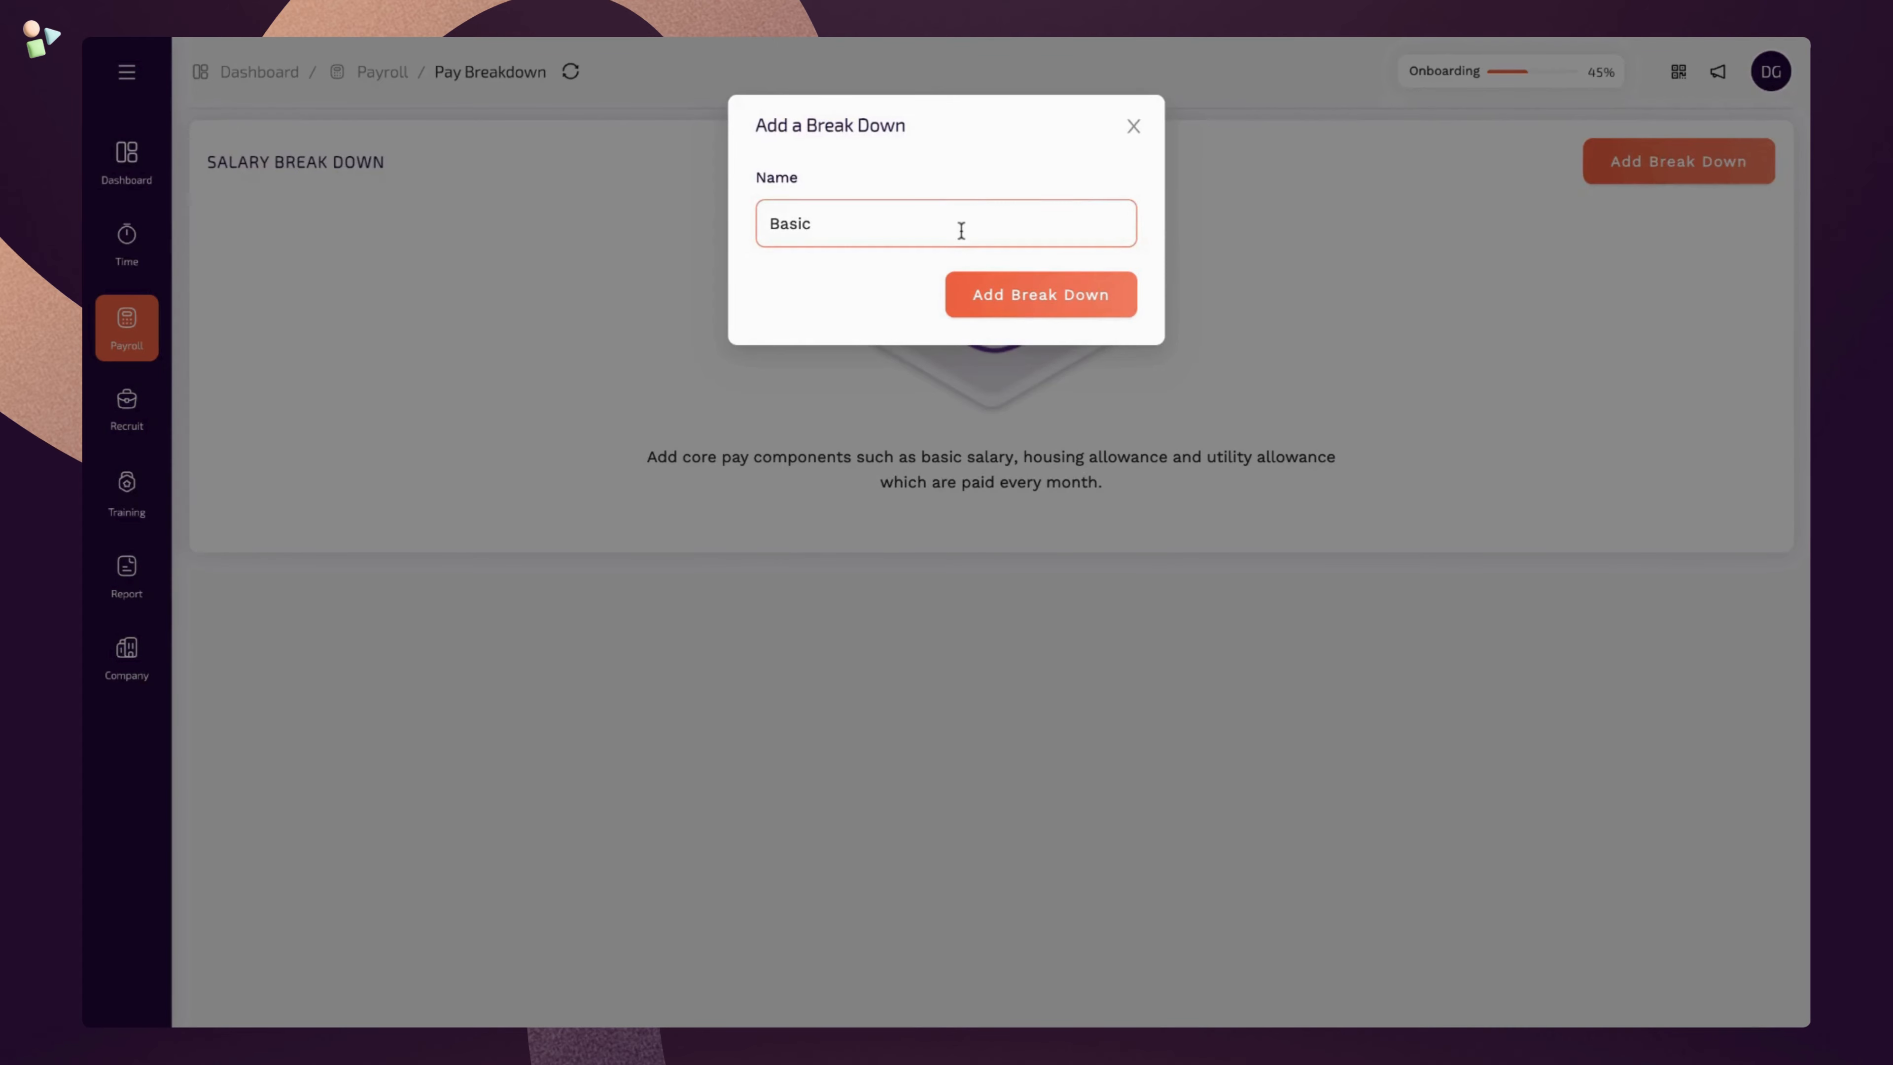
click(999, 298)
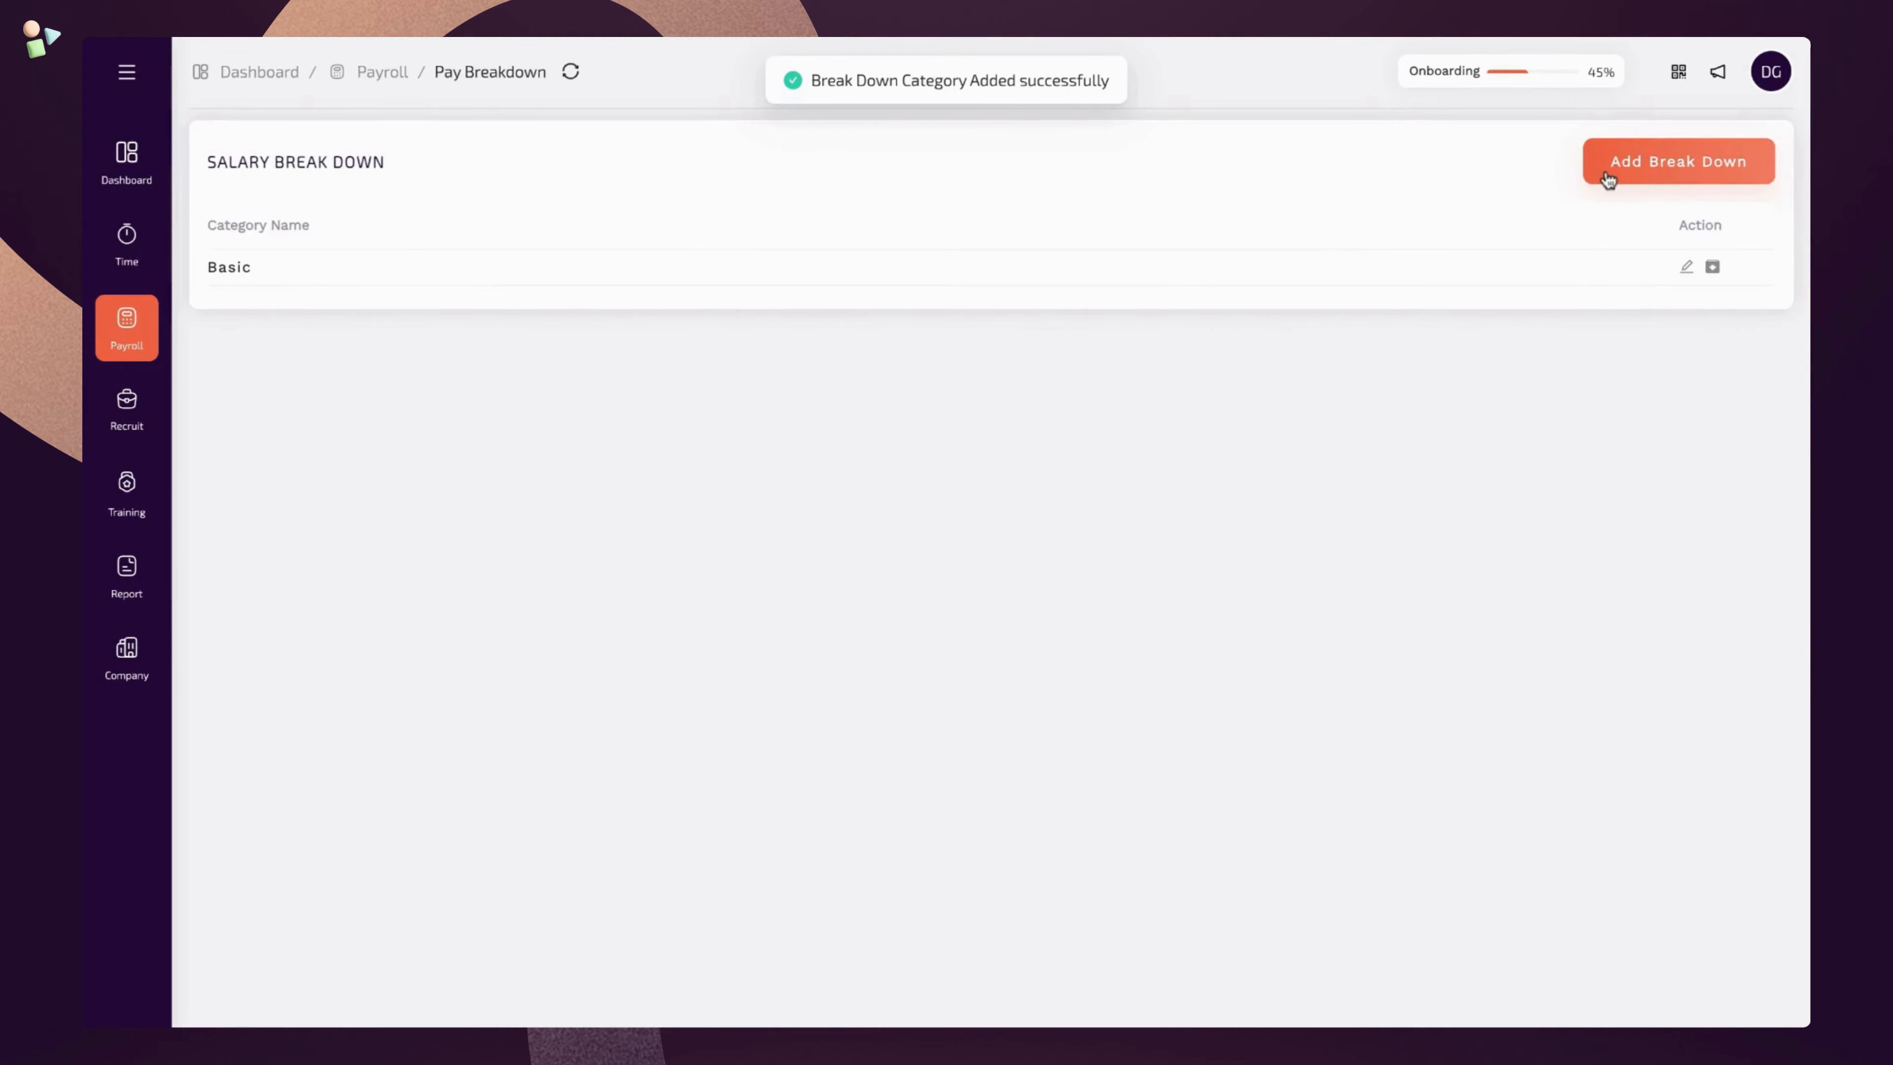
Add a second salary breakdown named "Housing Allowance"
click(1608, 178)
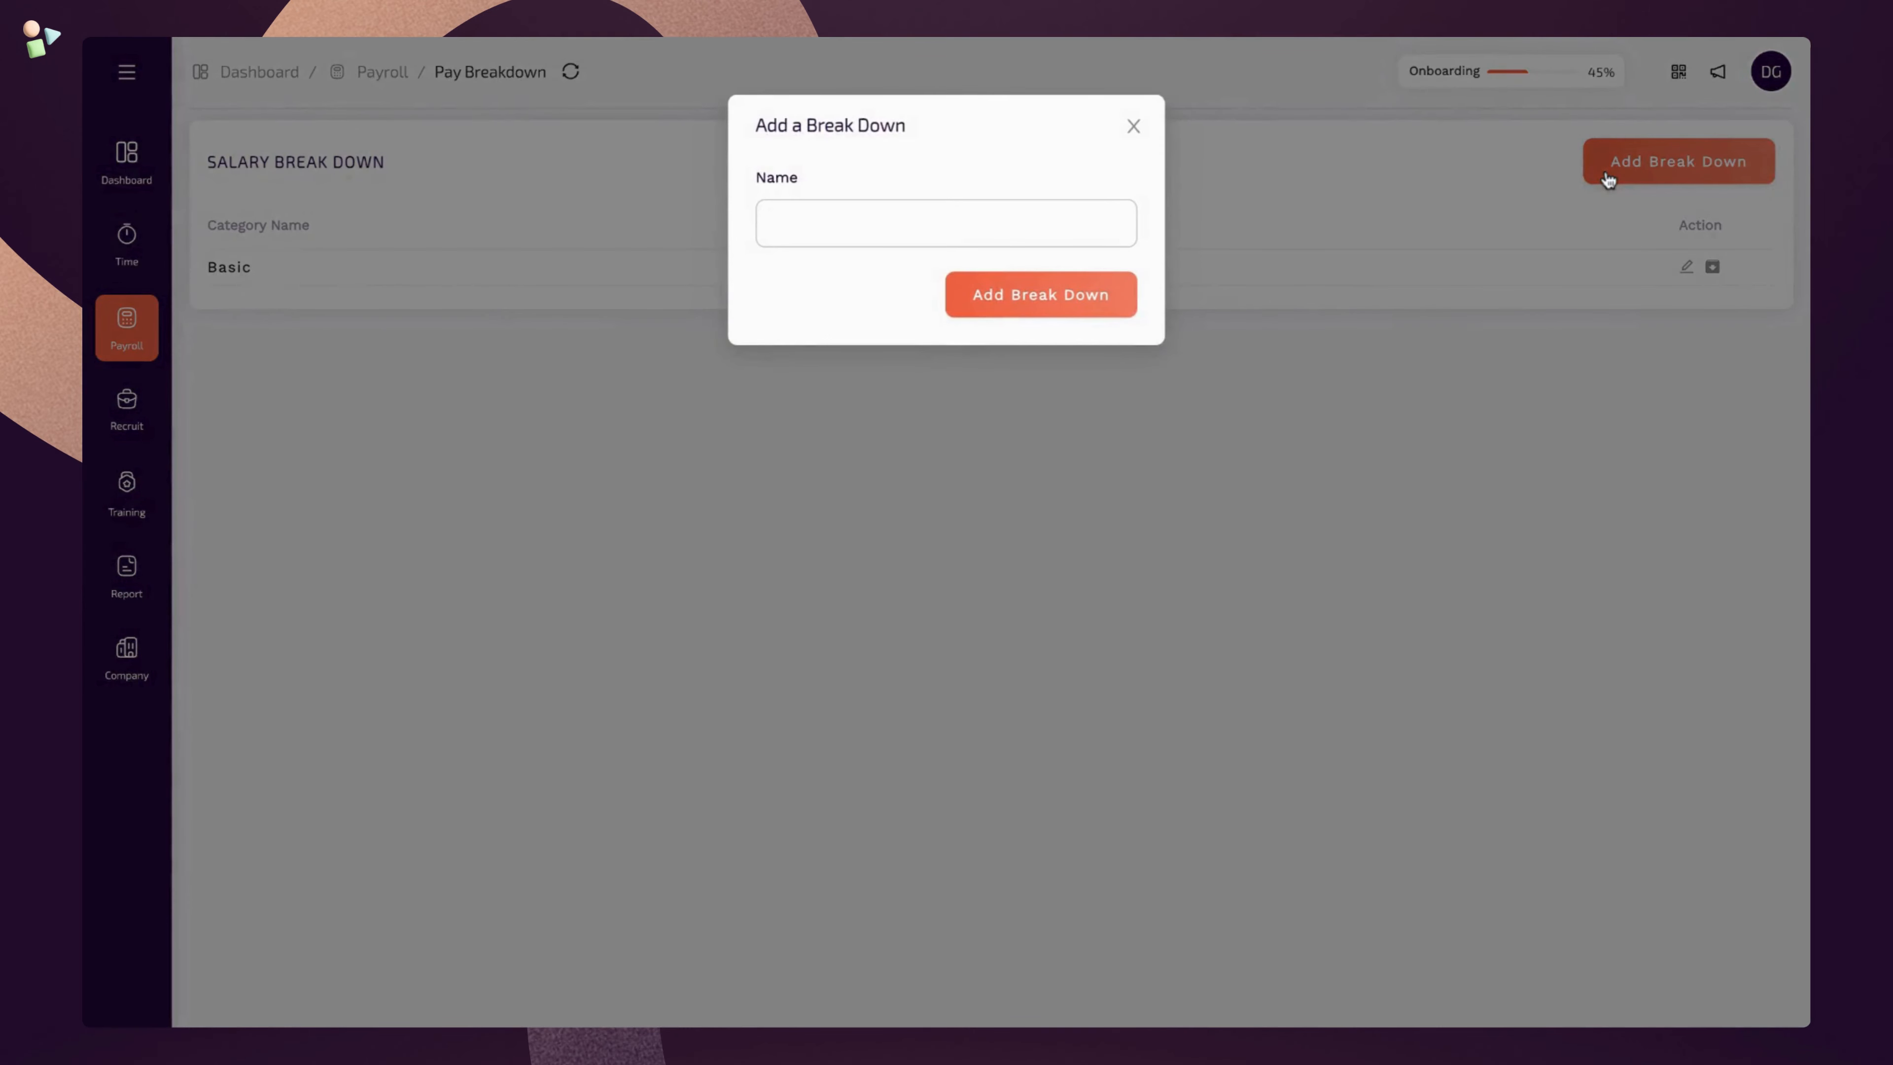
click(926, 220)
text(Ho)
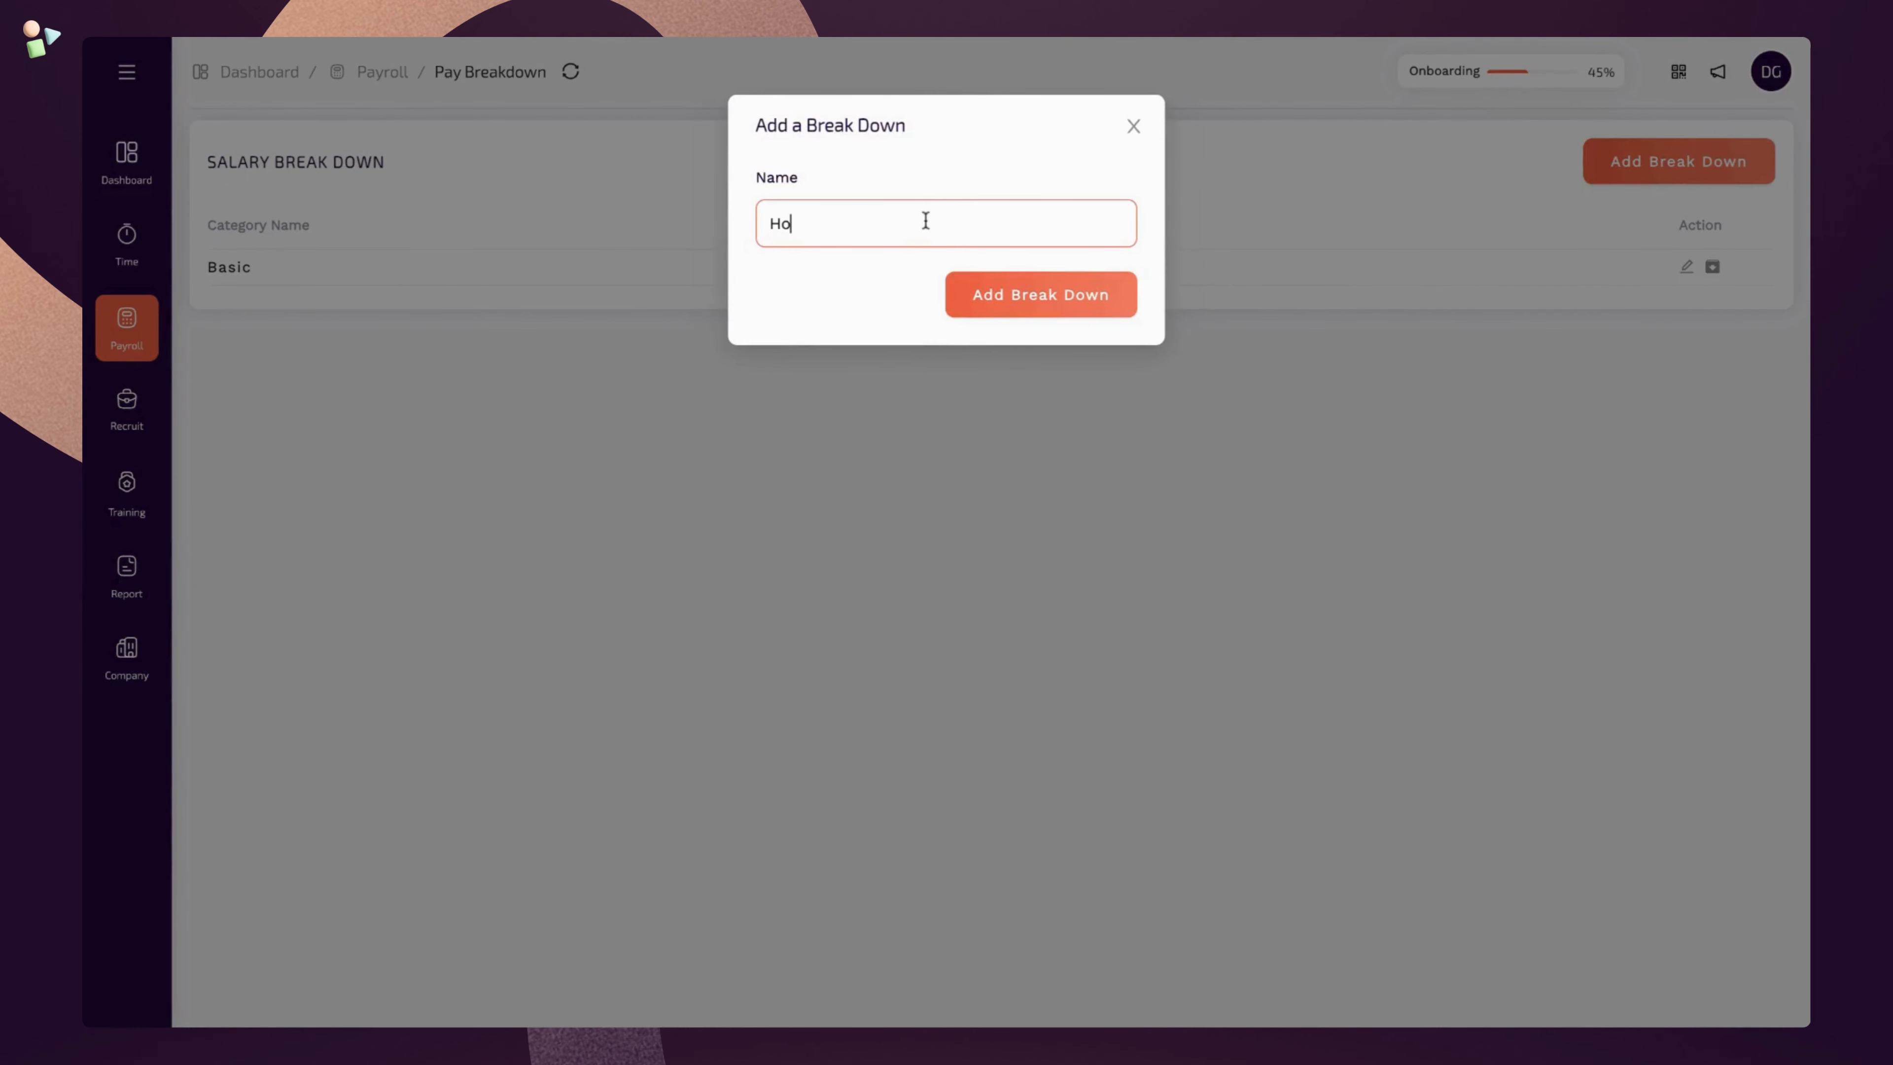
text(using Allowance)
click(986, 296)
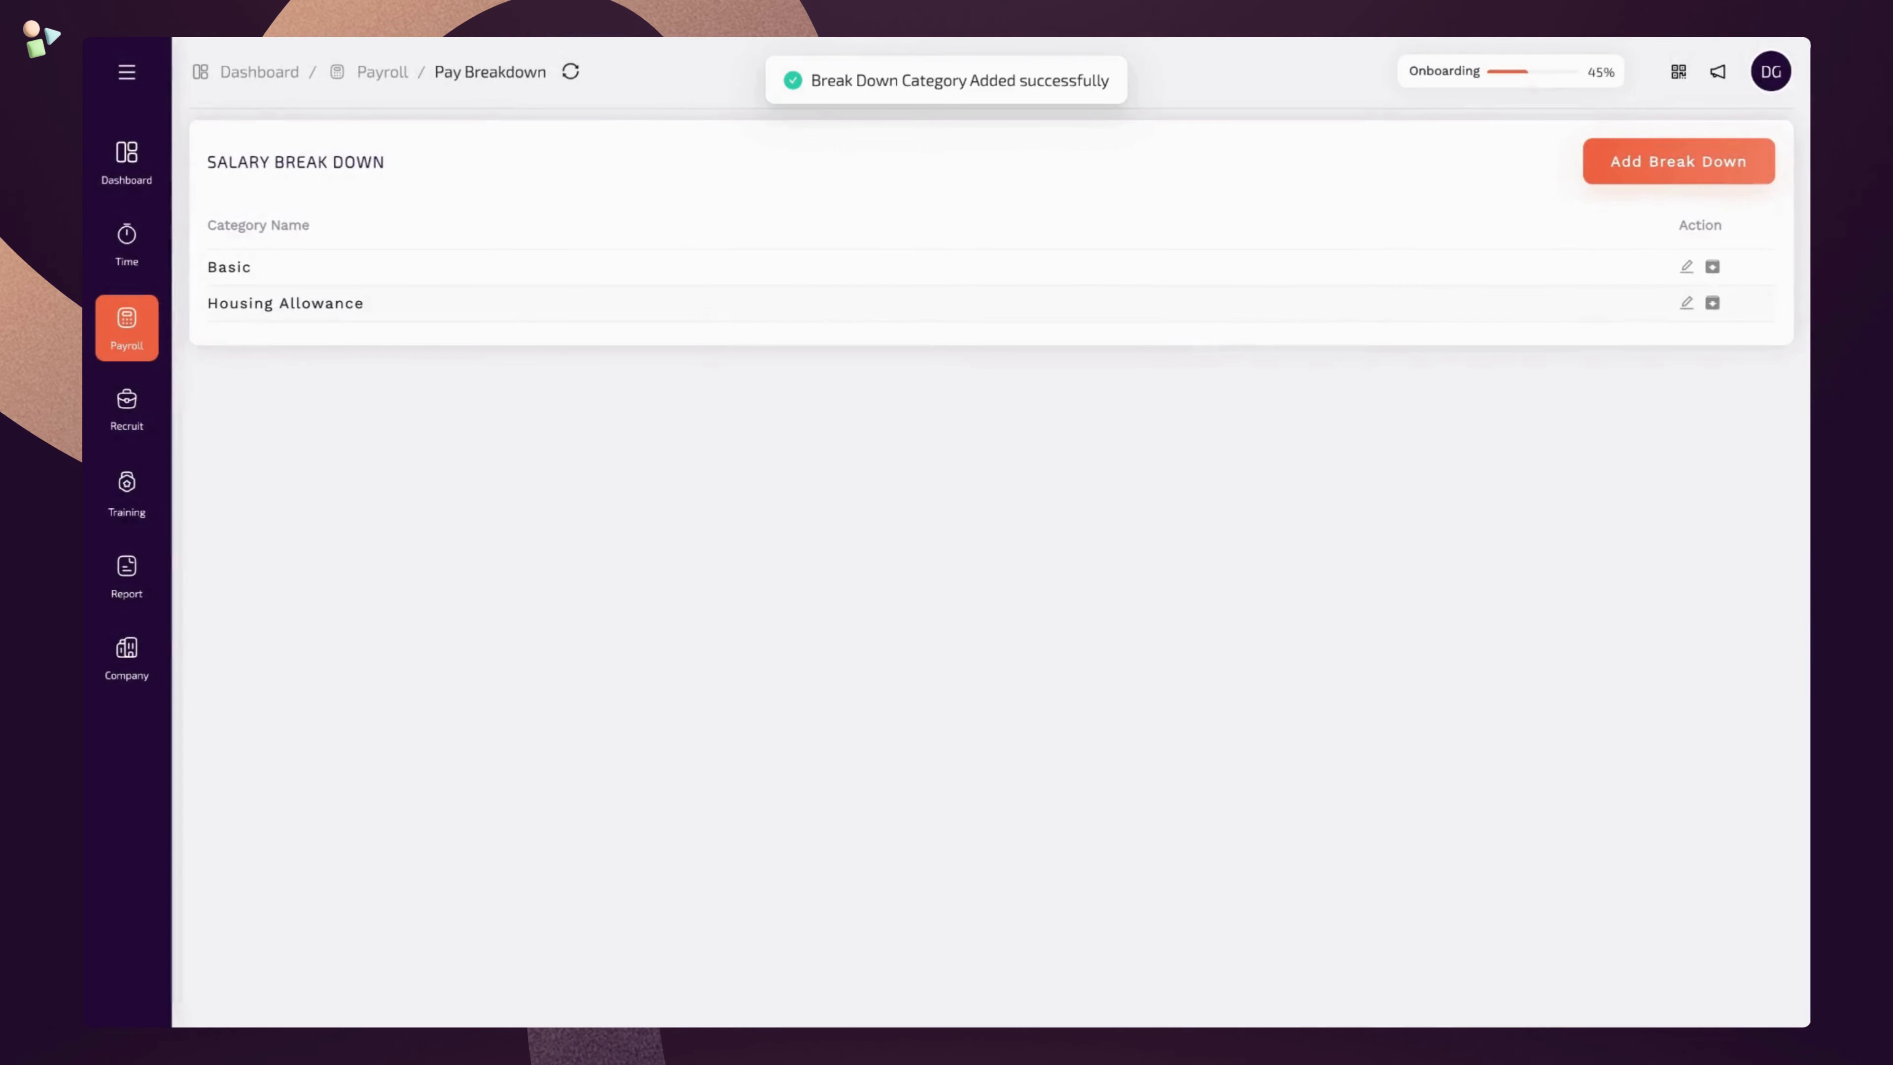
Add a third salary breakdown named "Transport Allowance"
click(1619, 177)
click(1012, 238)
text(Transpor)
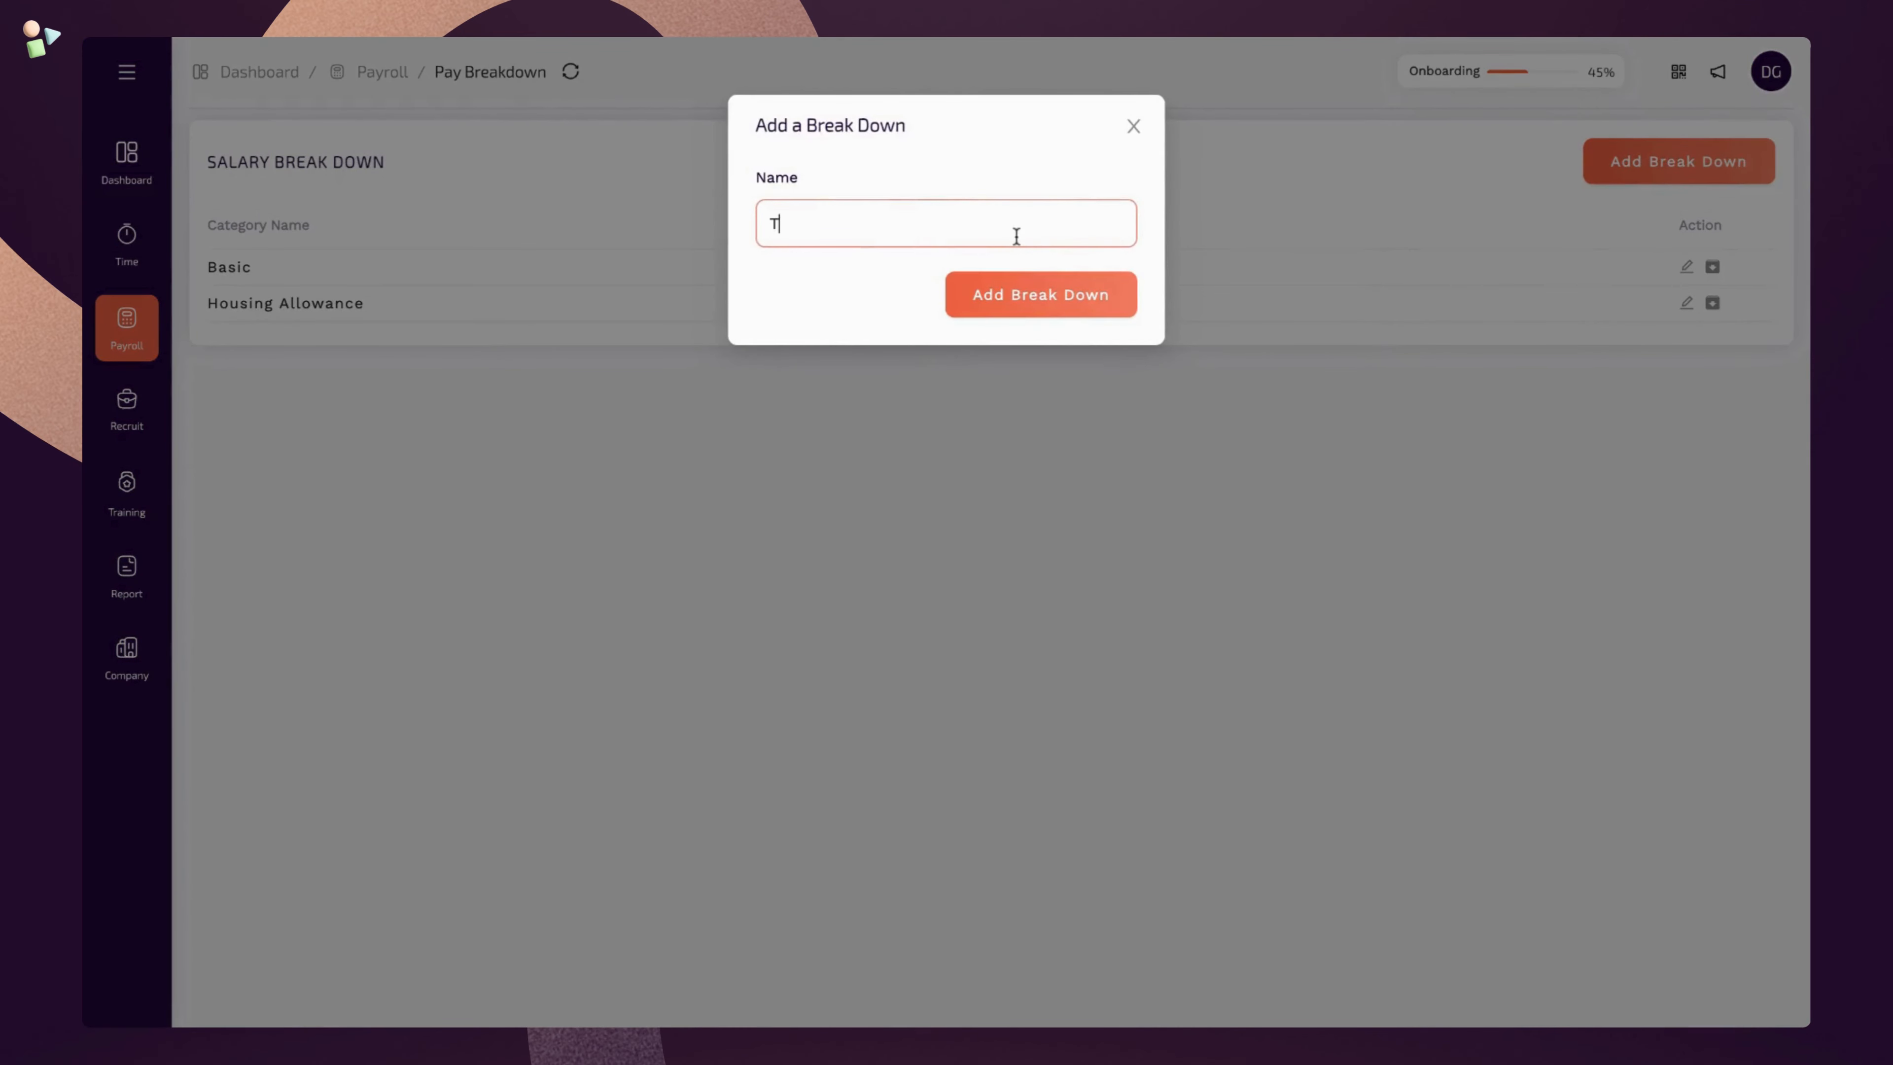
text(t Allowance)
click(1001, 313)
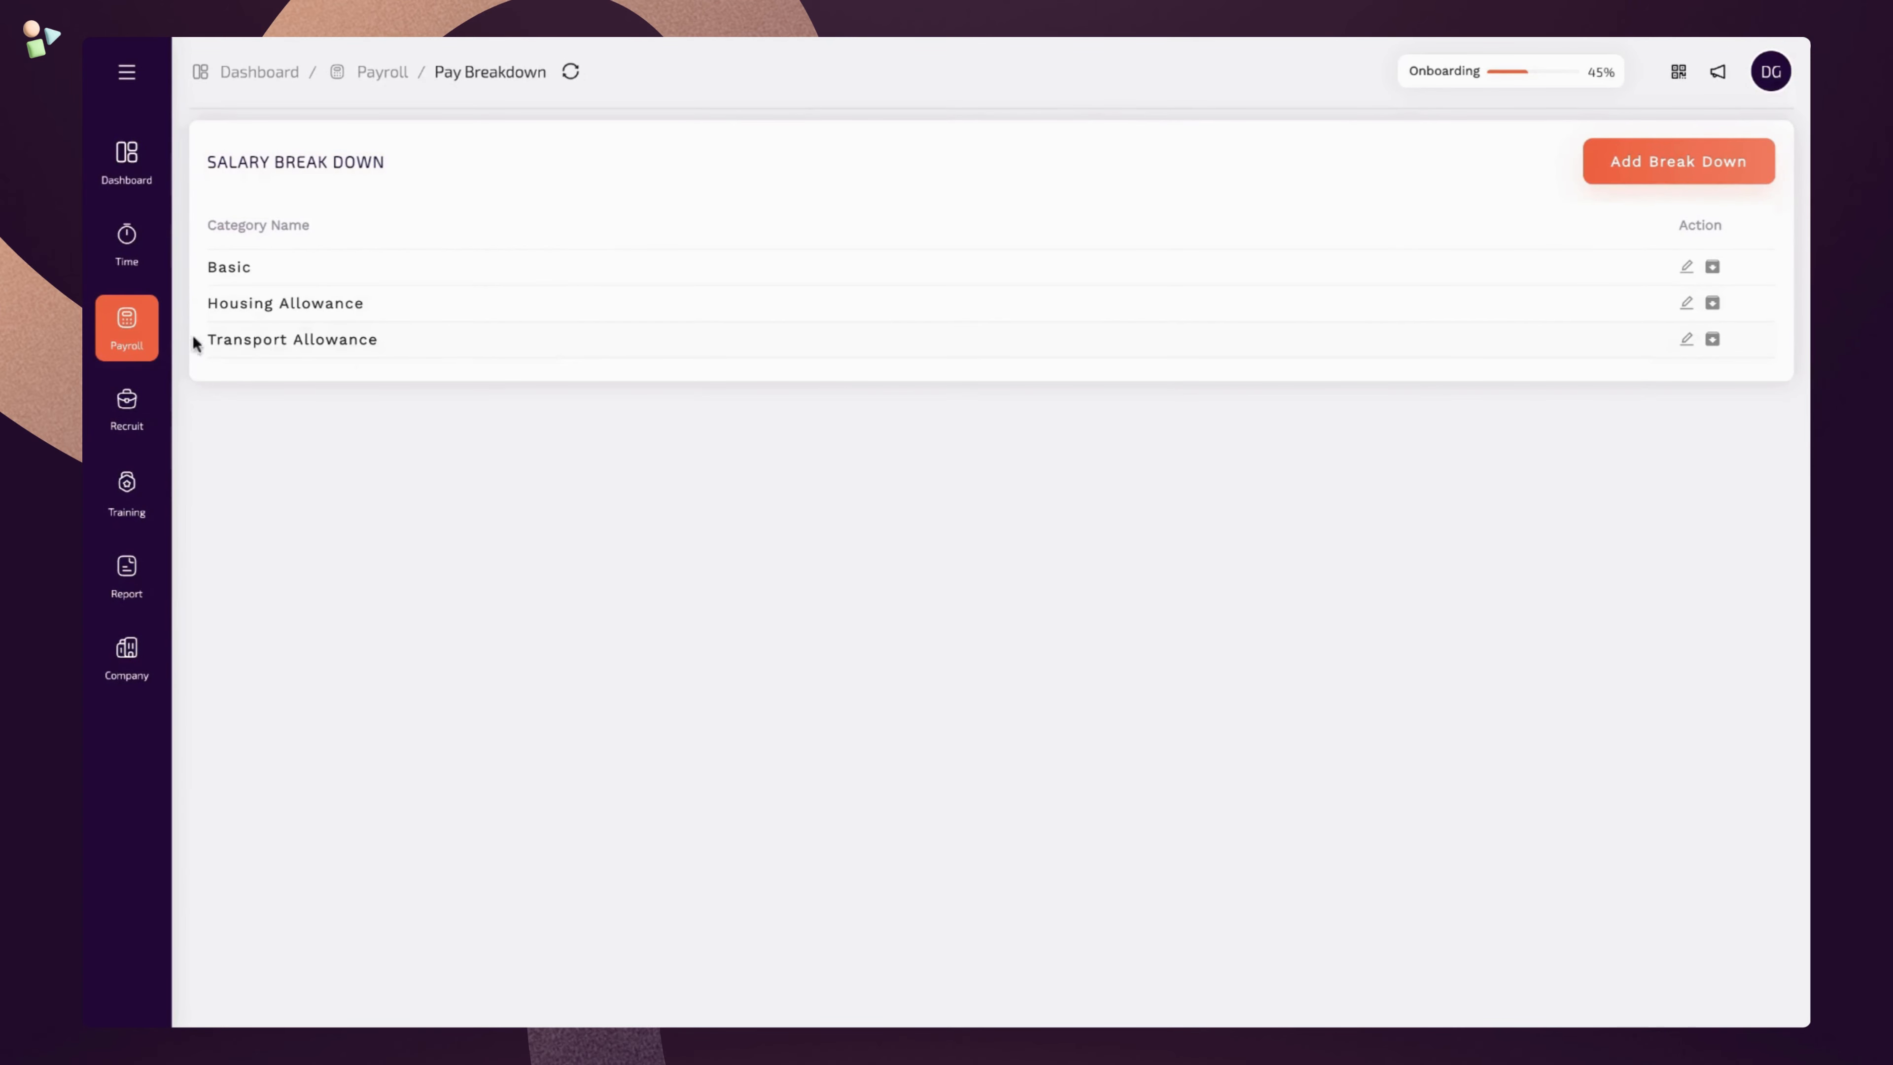
In Pay Components, start an addition component named "Incentives/Commissions", enabling Tax Deductable, Depends on payment days and Round off to the nearest integer
click(156, 338)
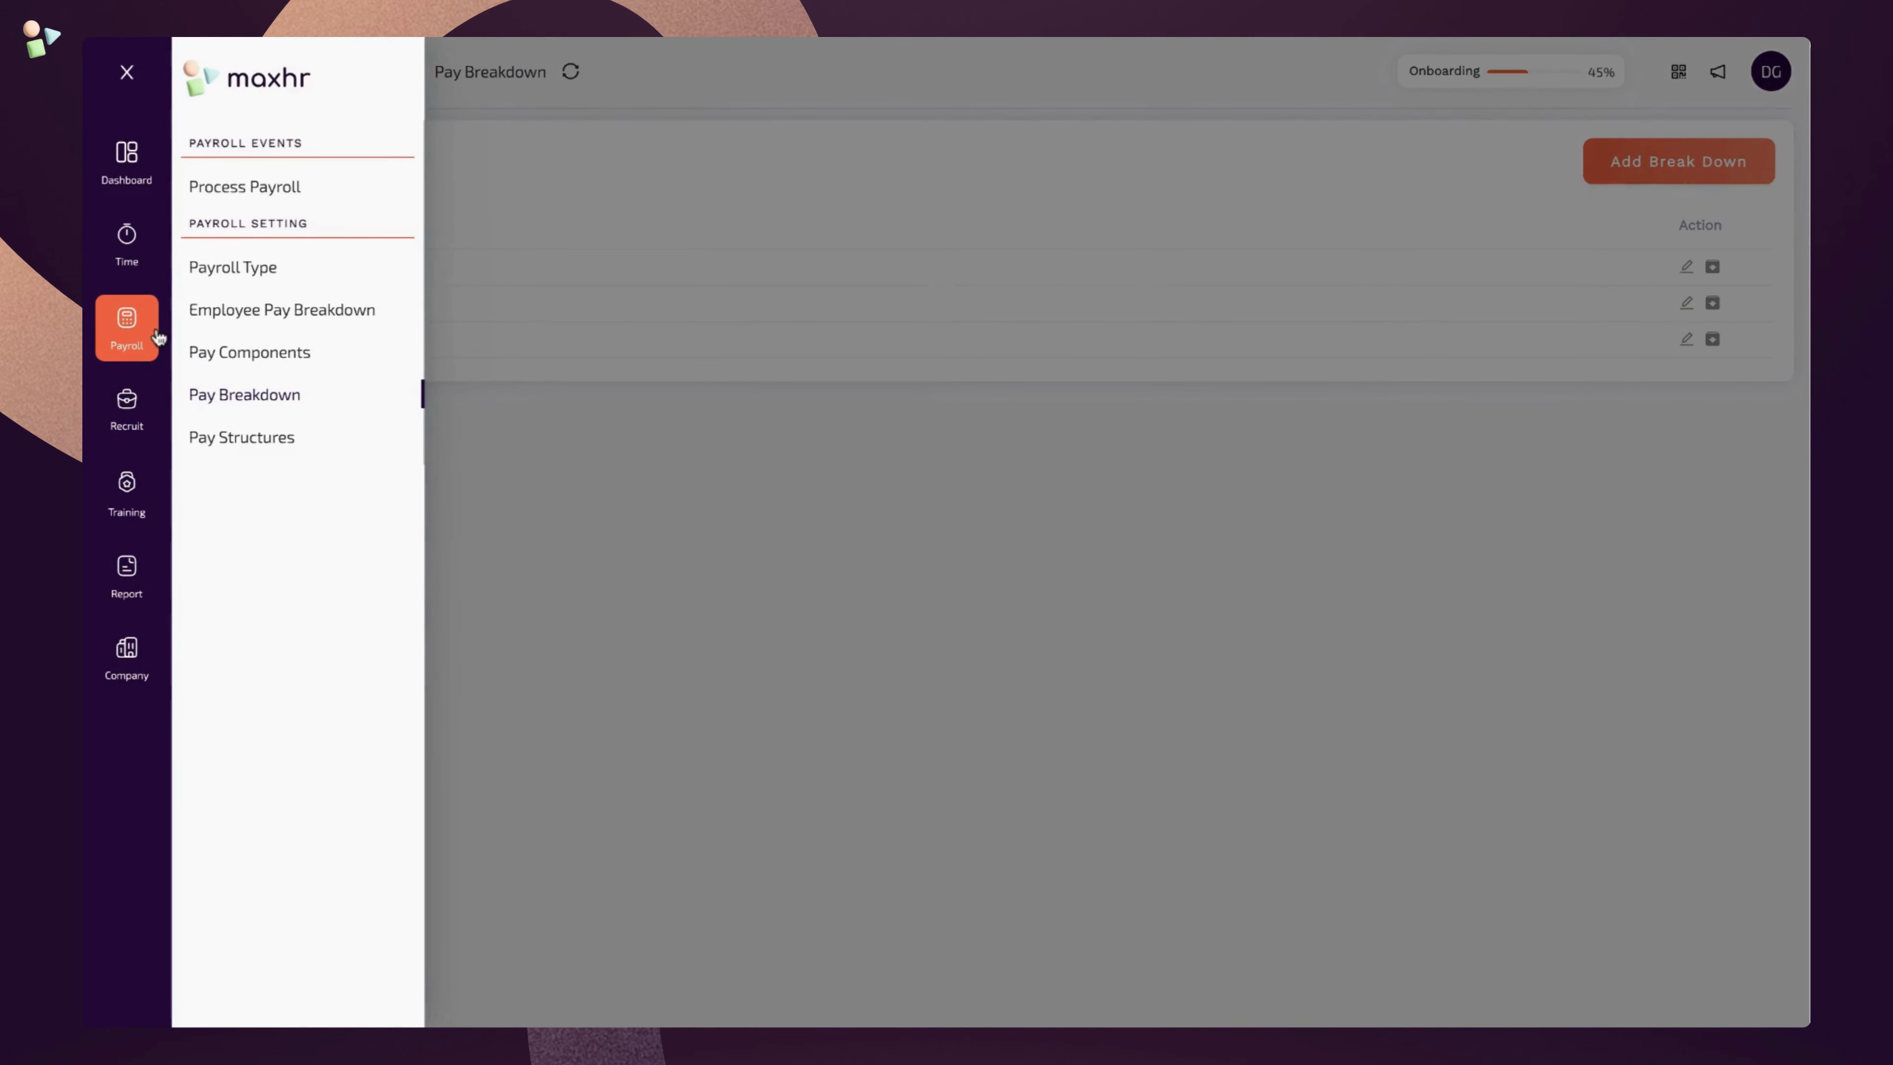
click(332, 361)
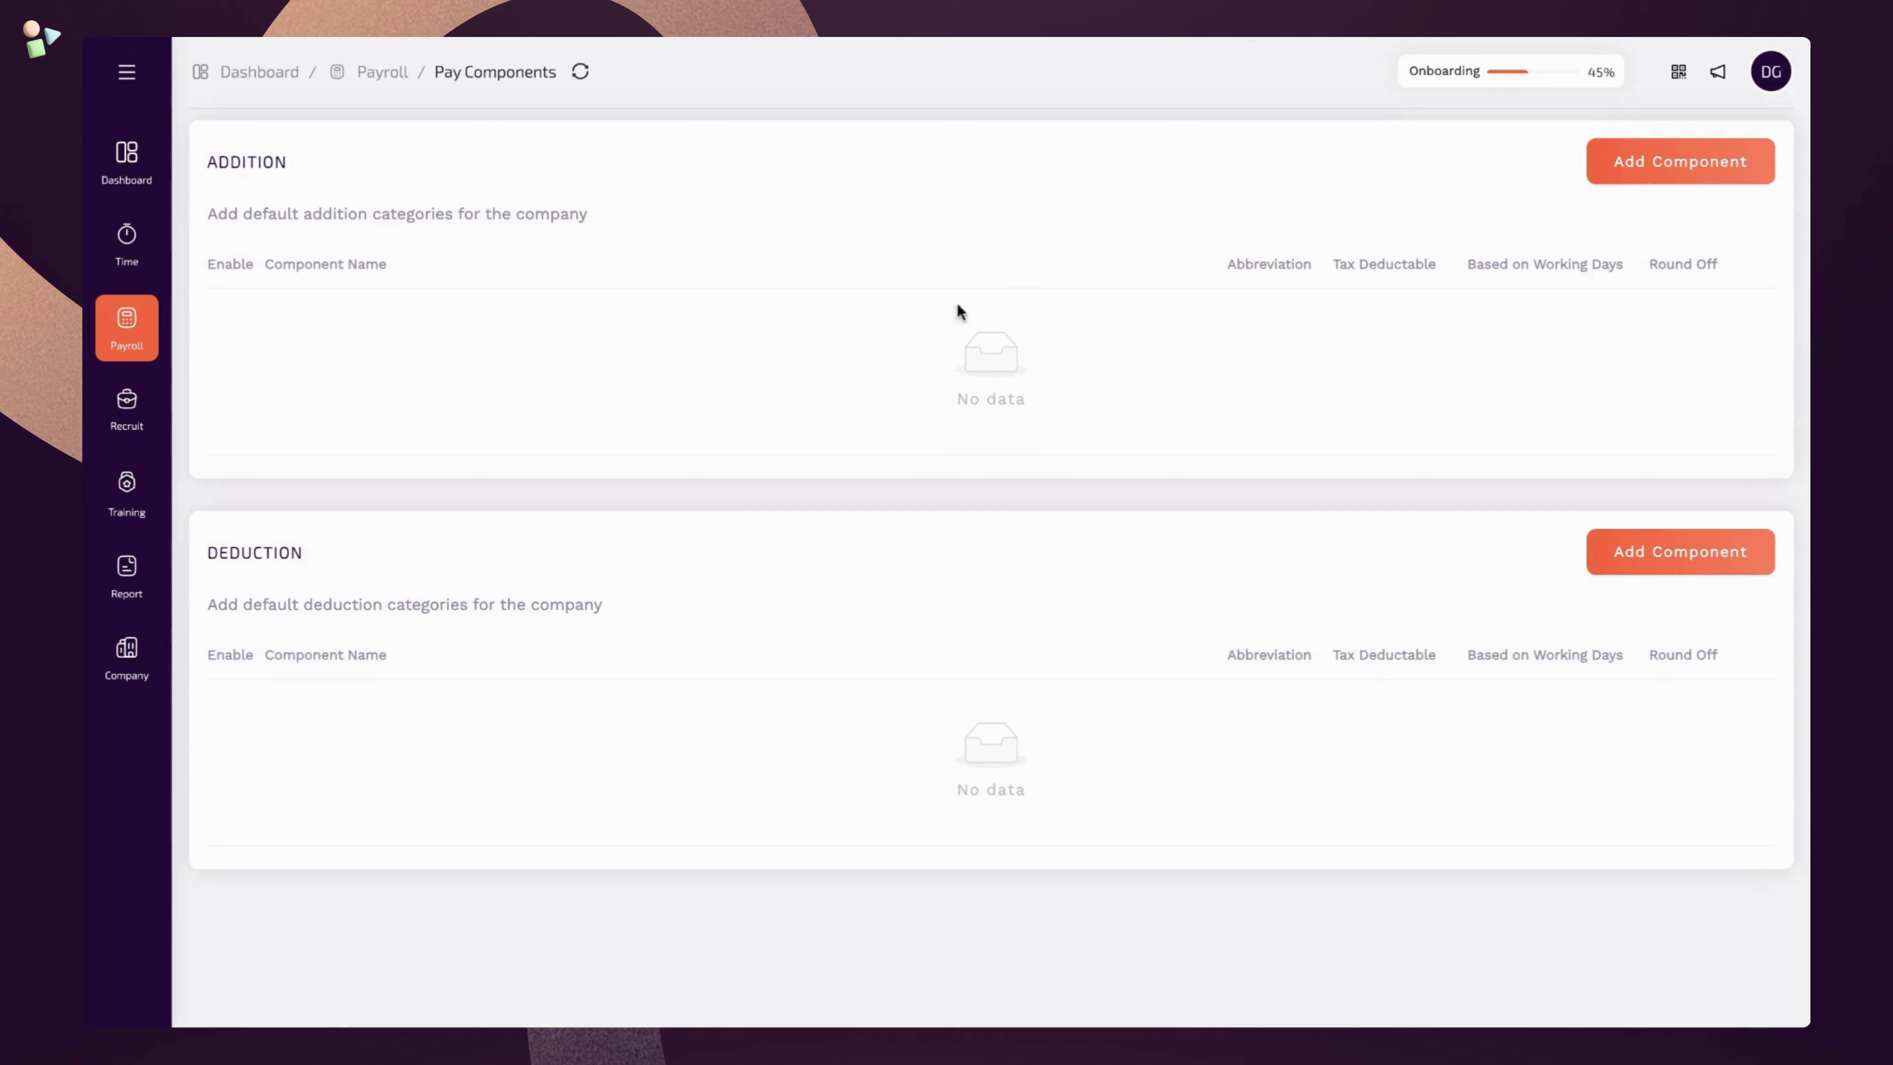
click(1613, 179)
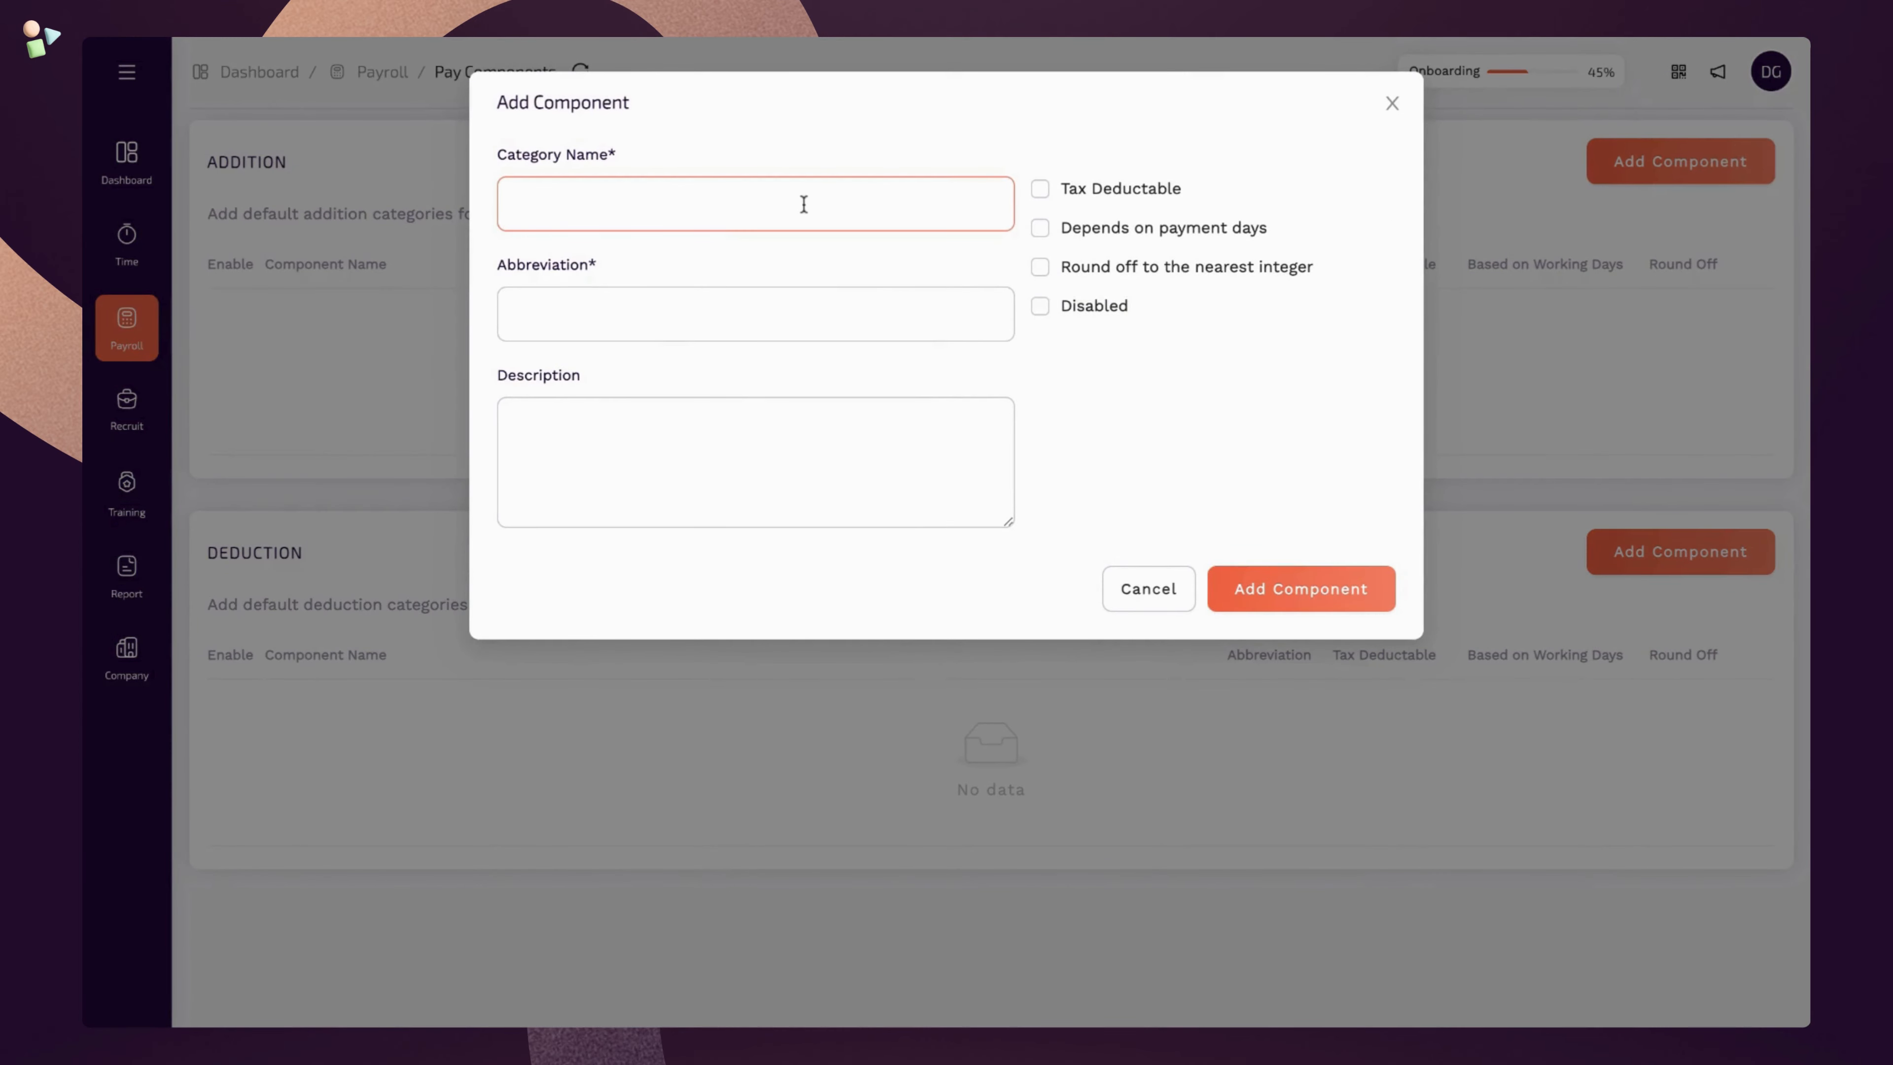
text(Incentives/Commissions)
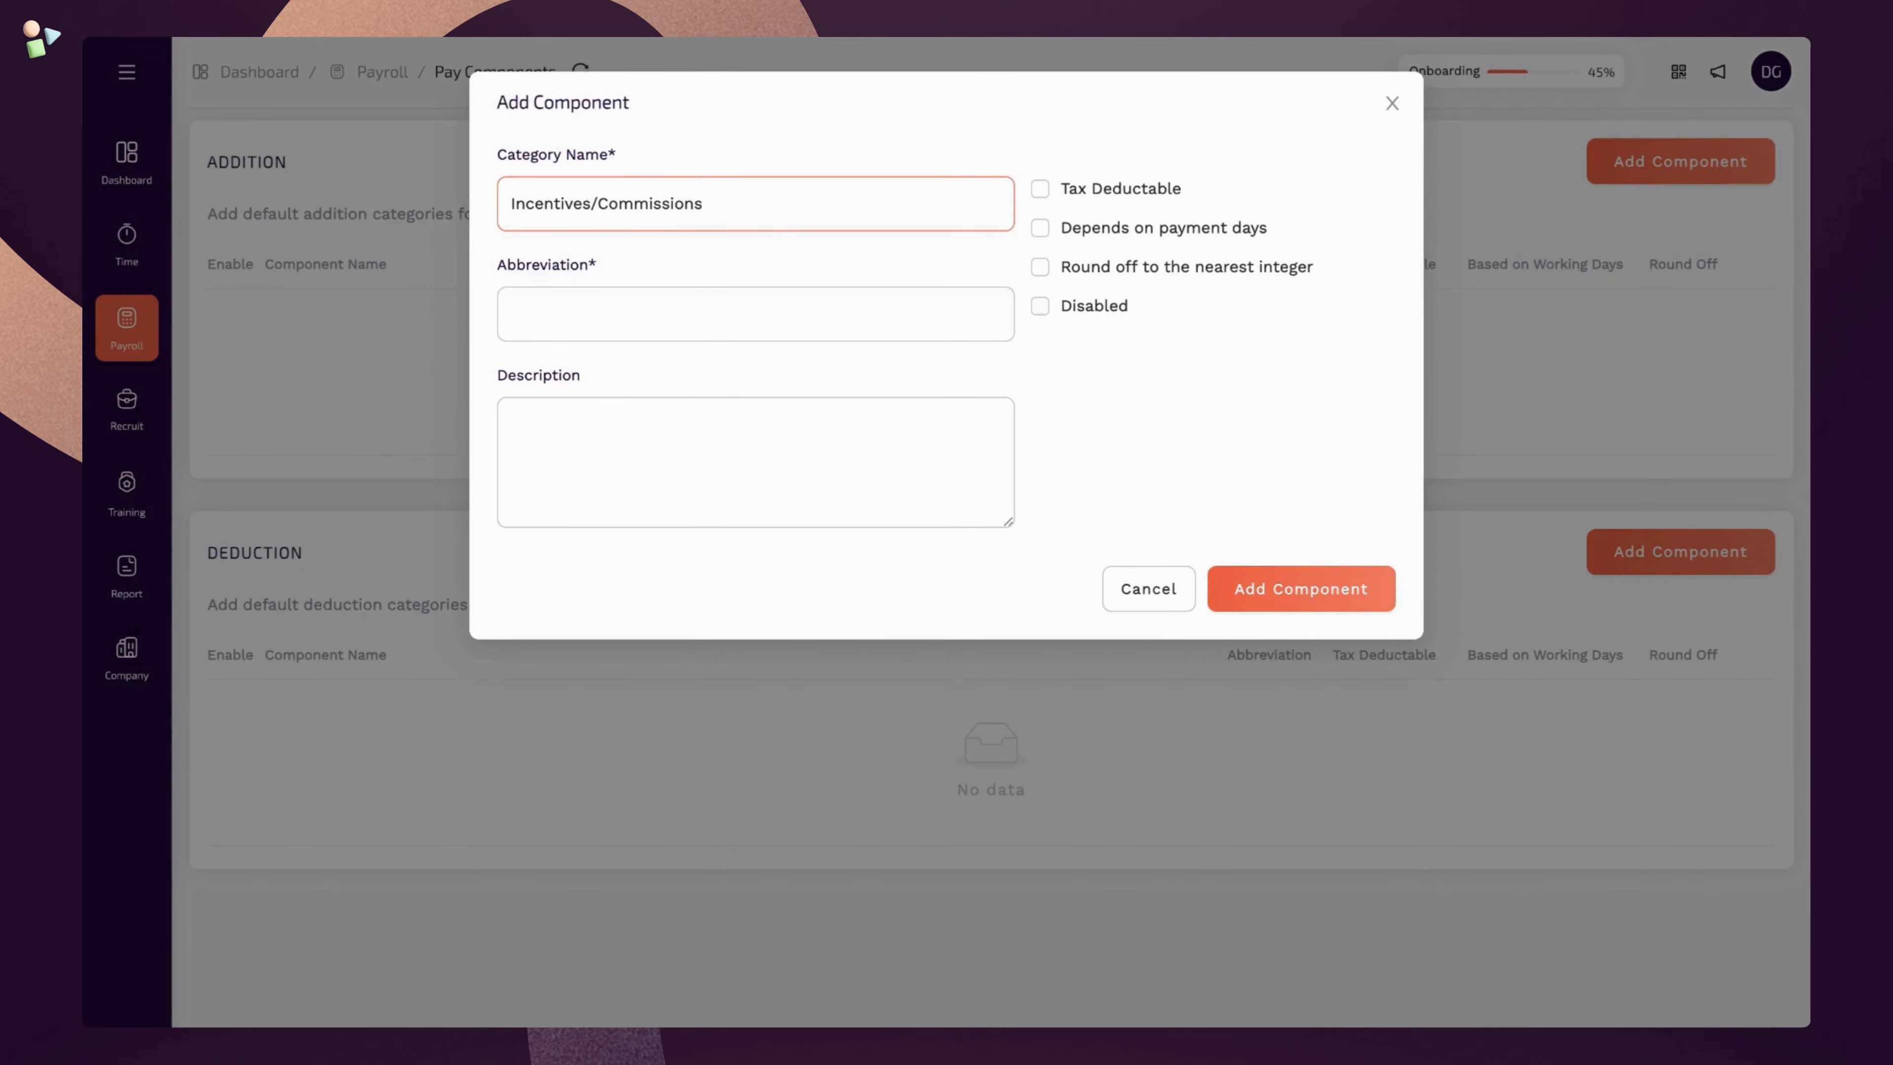
click(765, 315)
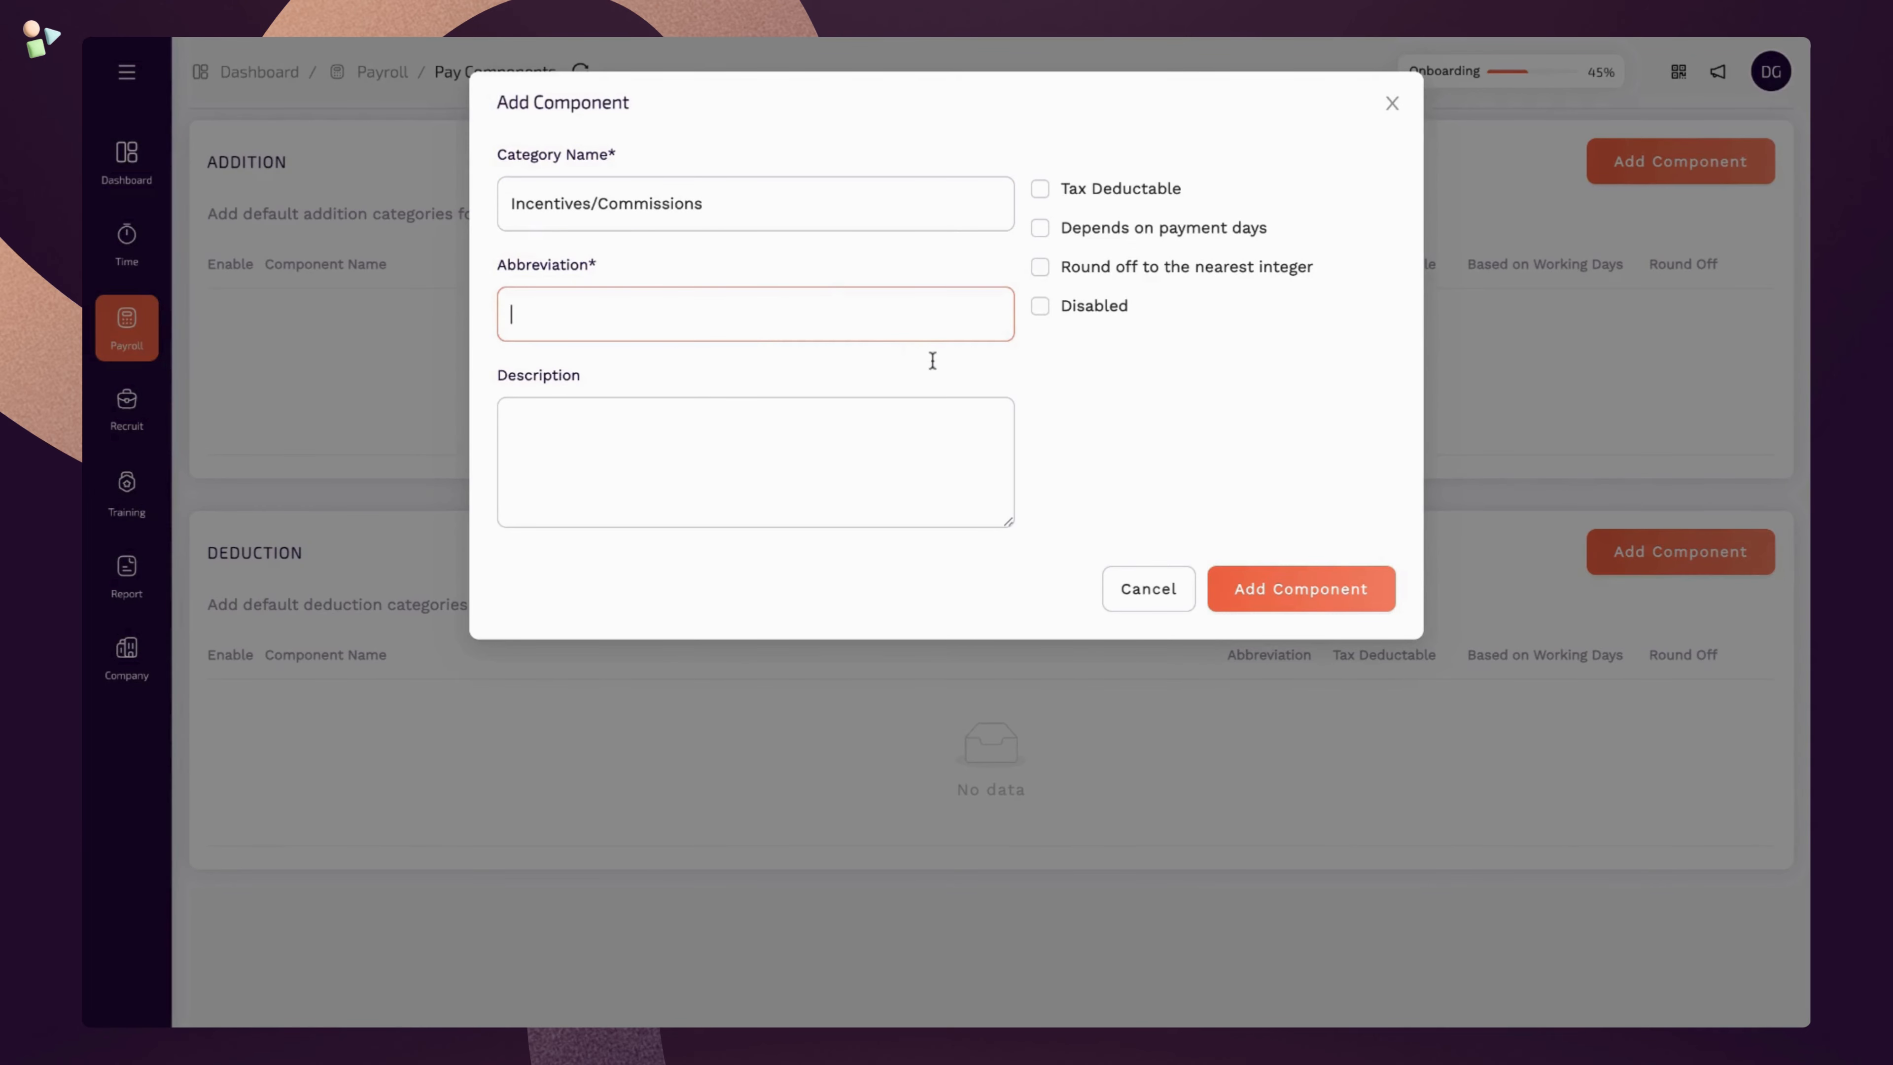
click(1046, 201)
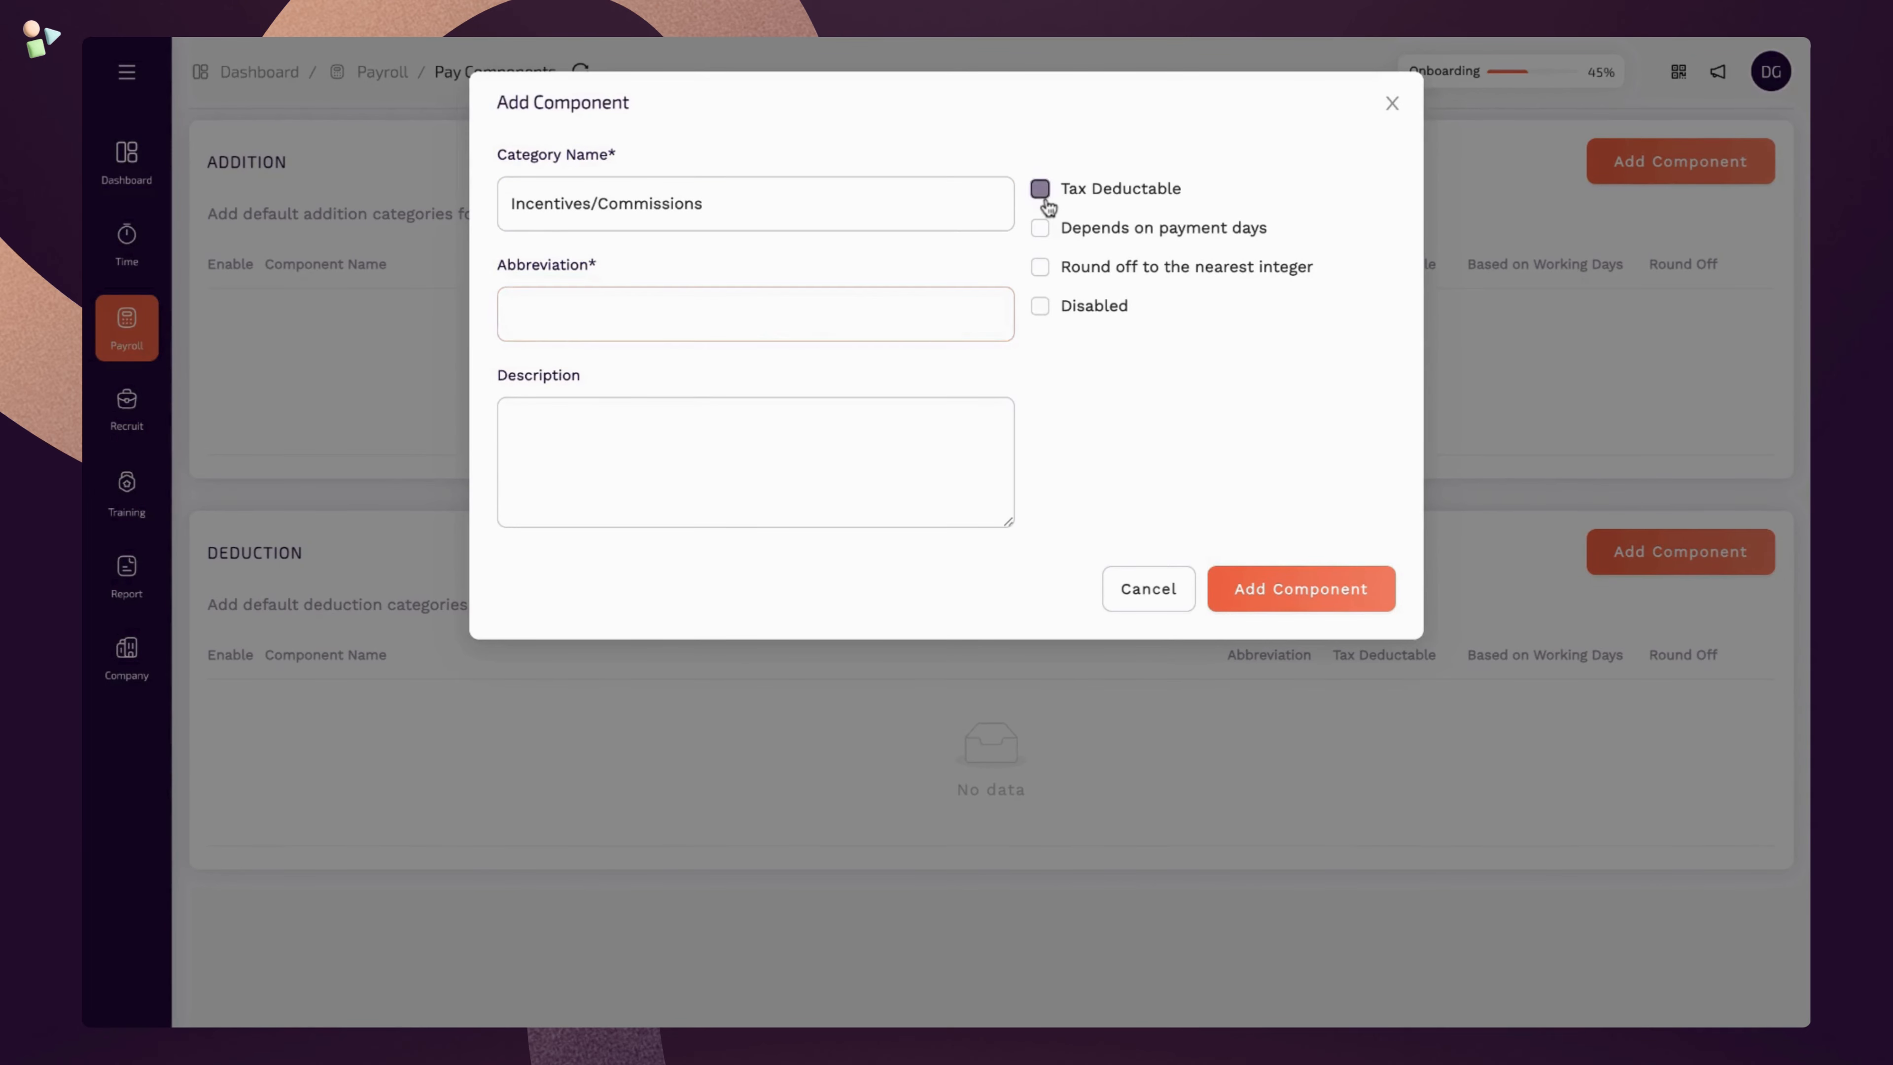
click(1044, 230)
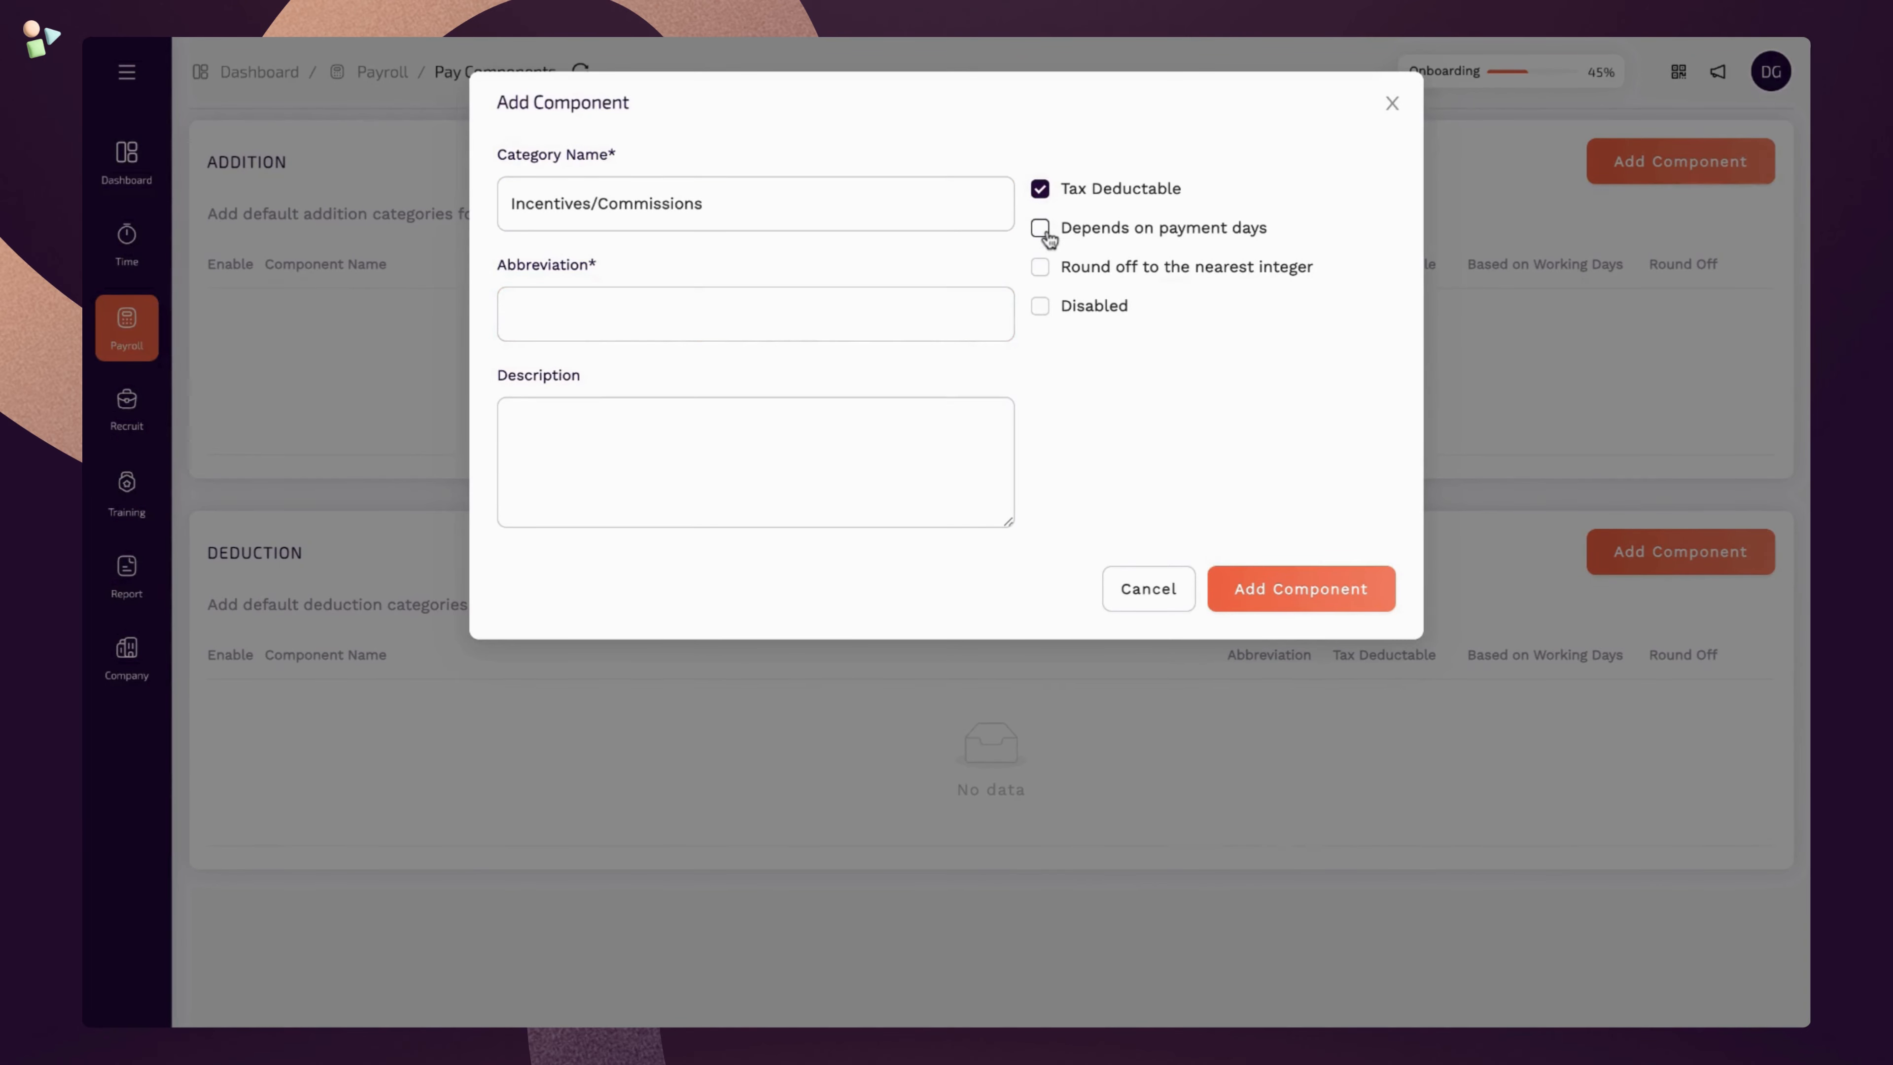
click(1041, 268)
Give the component the abbreviation IC and description "This will be incentives for the sales team based on company policy.", and add it
click(786, 322)
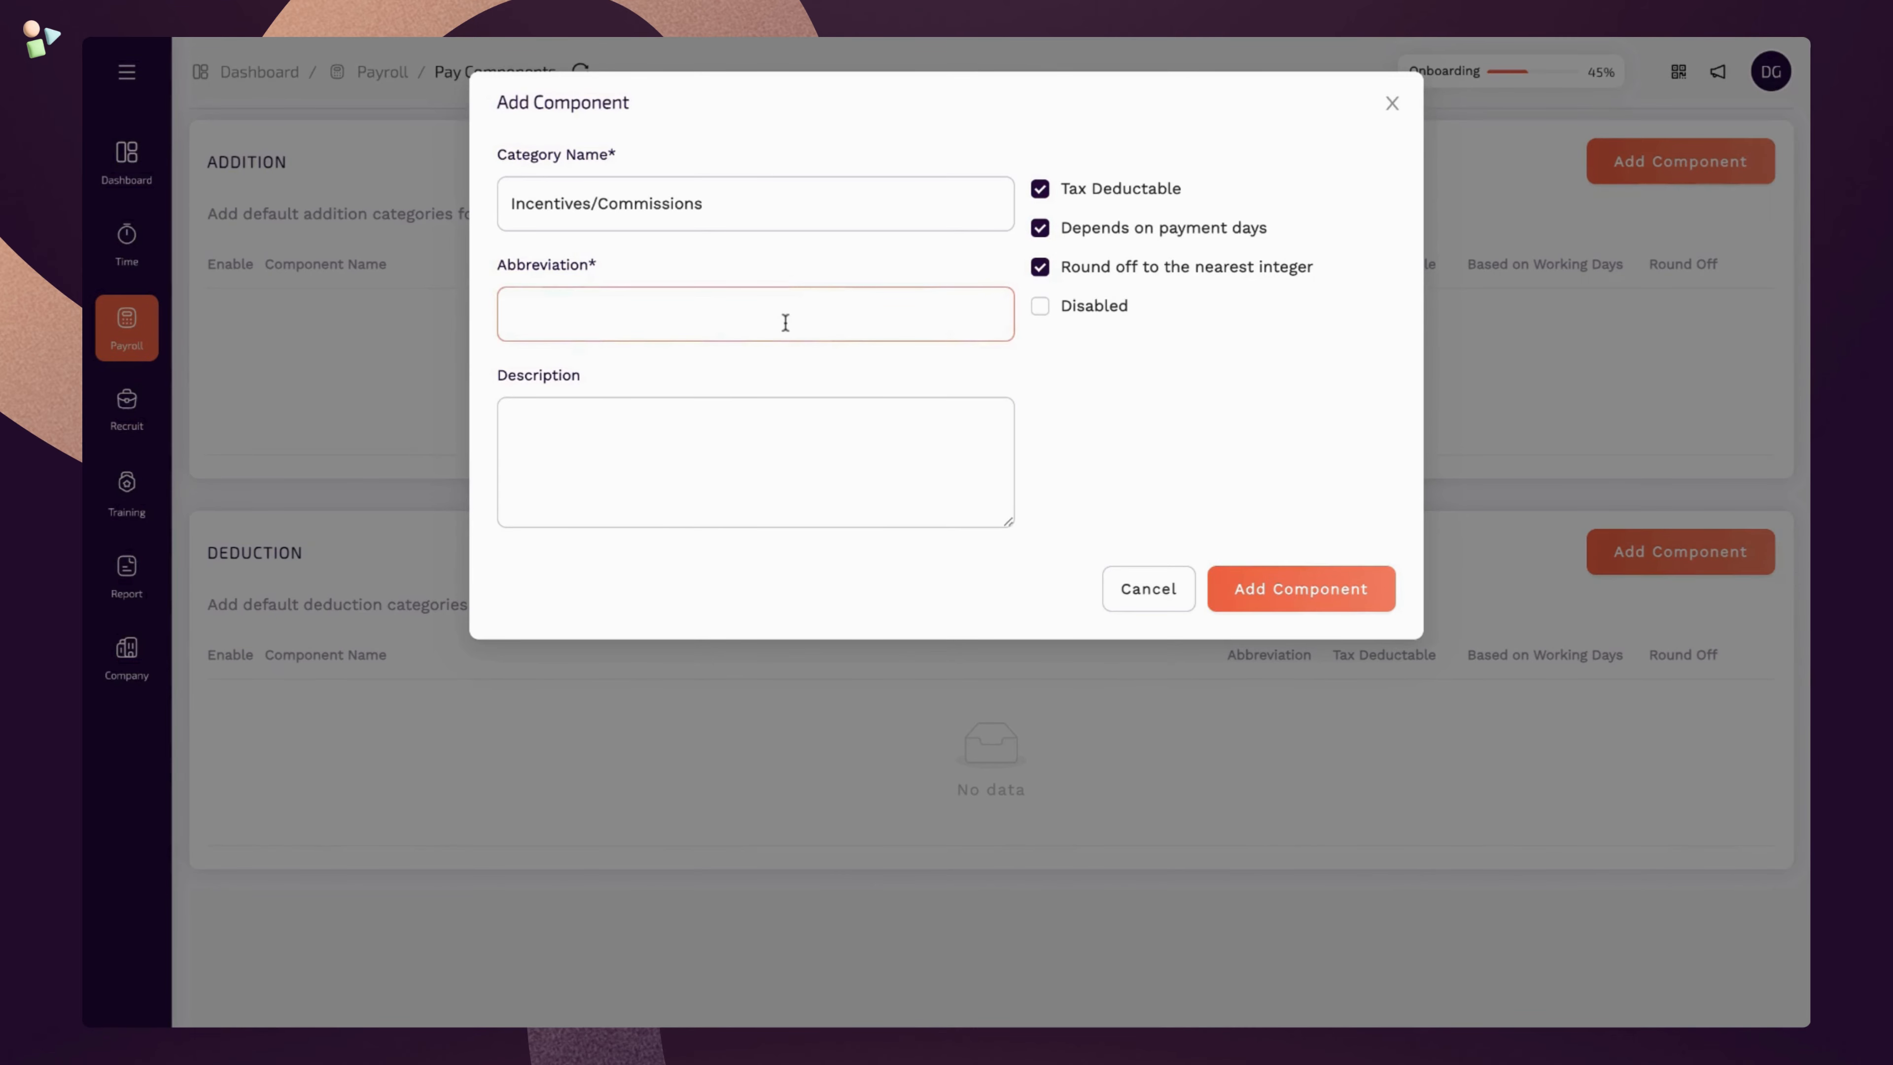
text(IC)
click(693, 450)
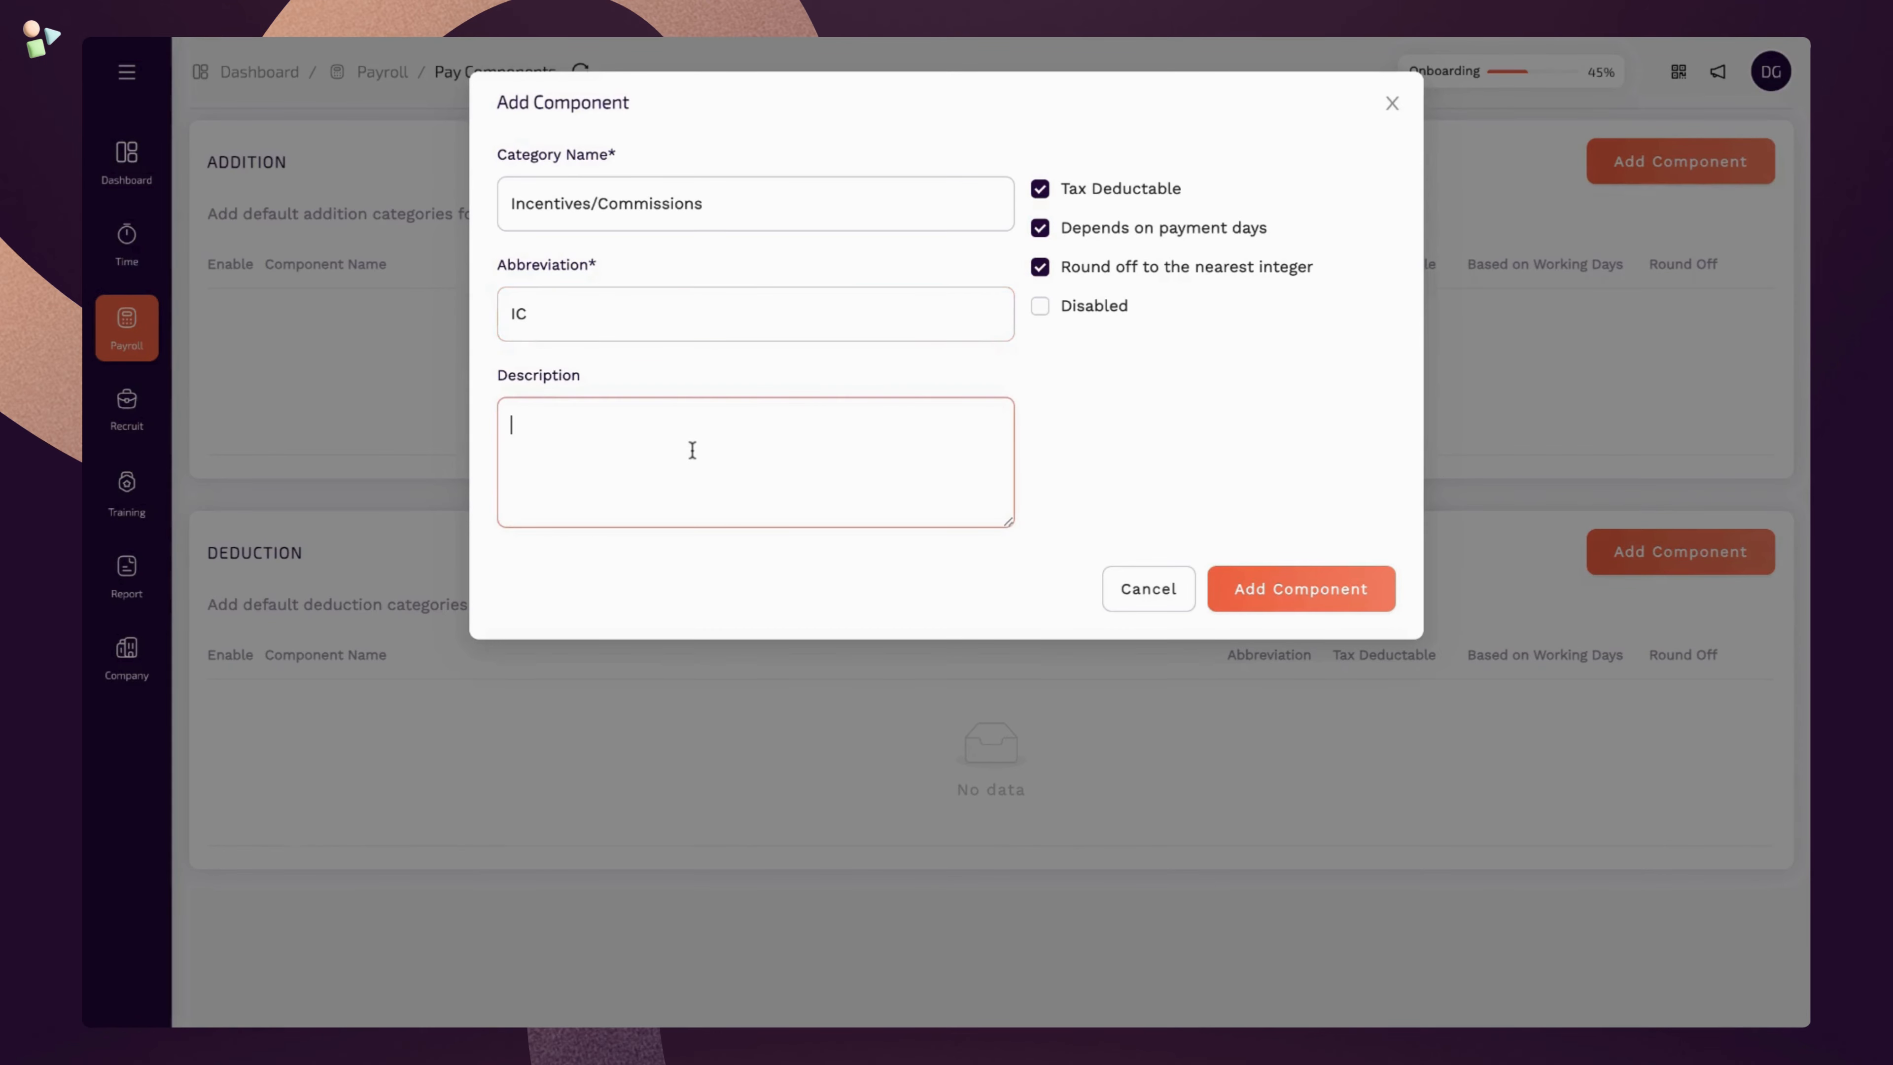
text(This will be incentives for the sales team)
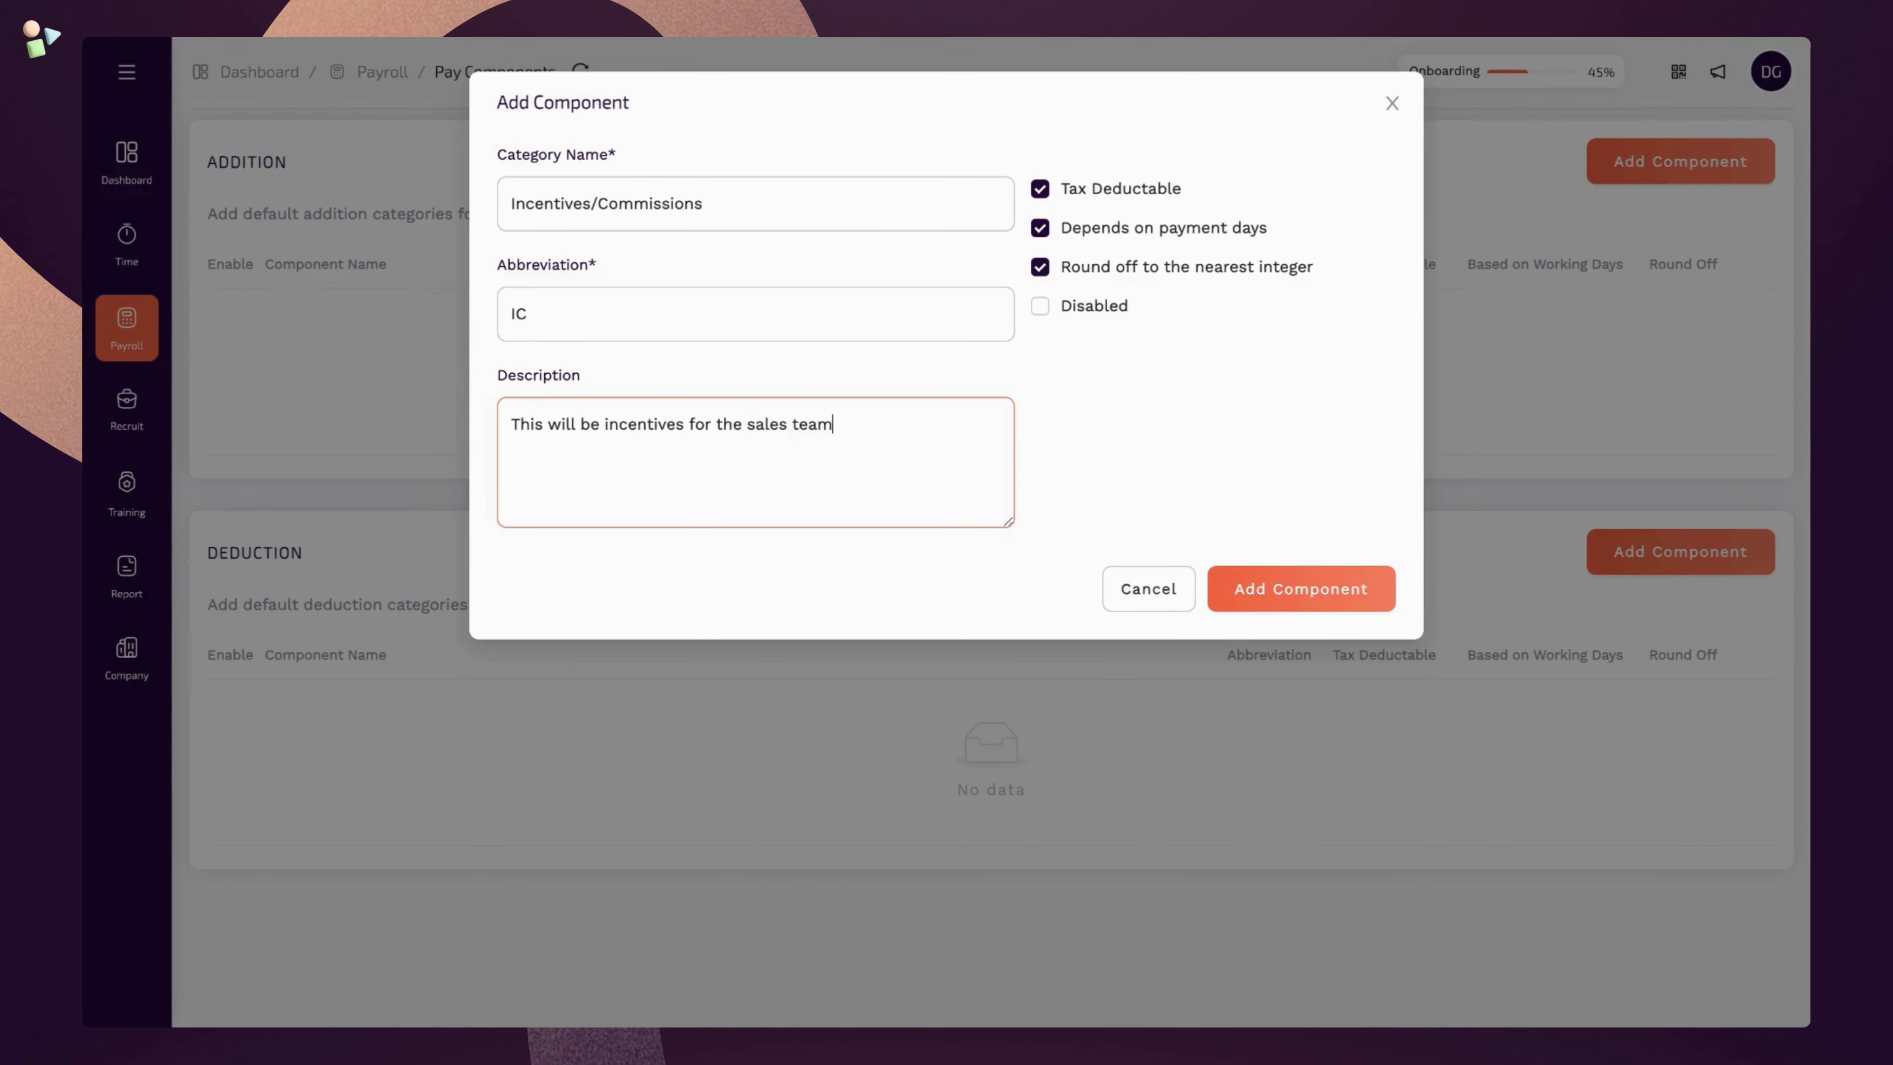
text( based on company policy.)
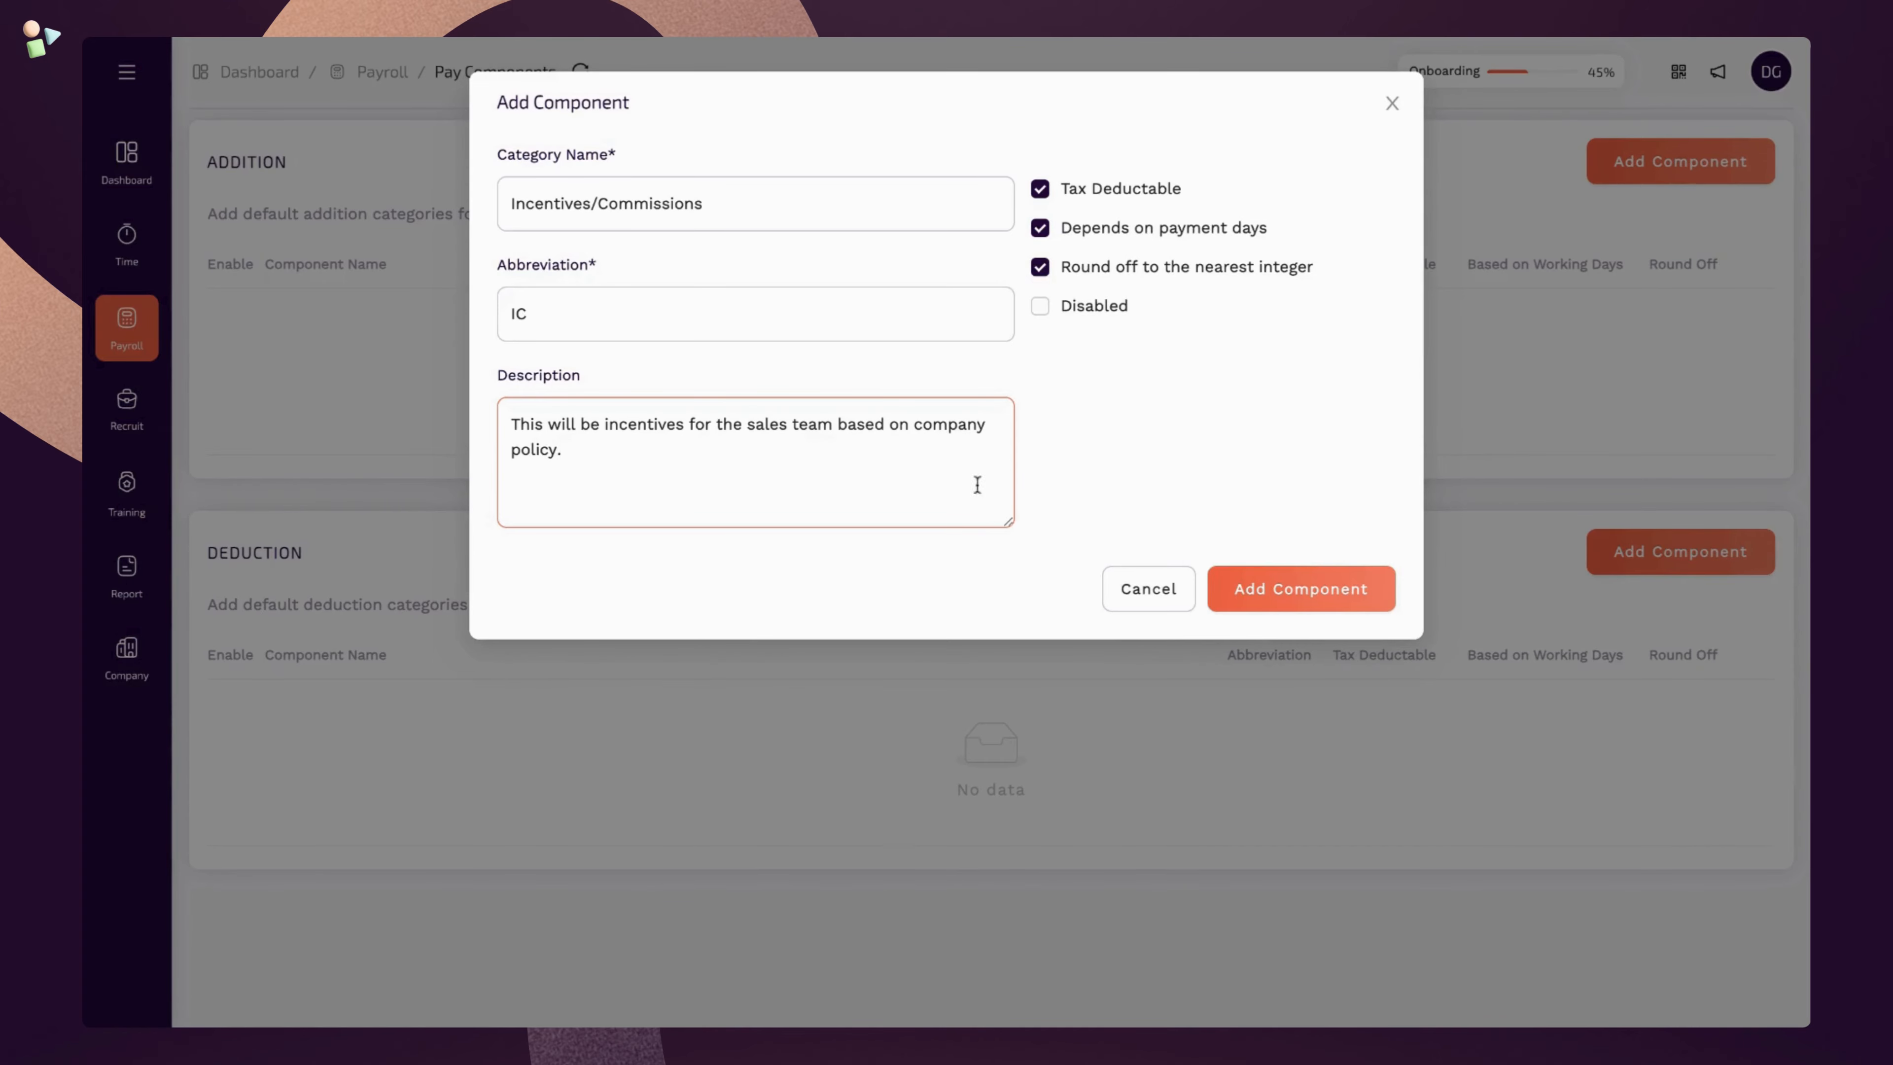
click(1327, 588)
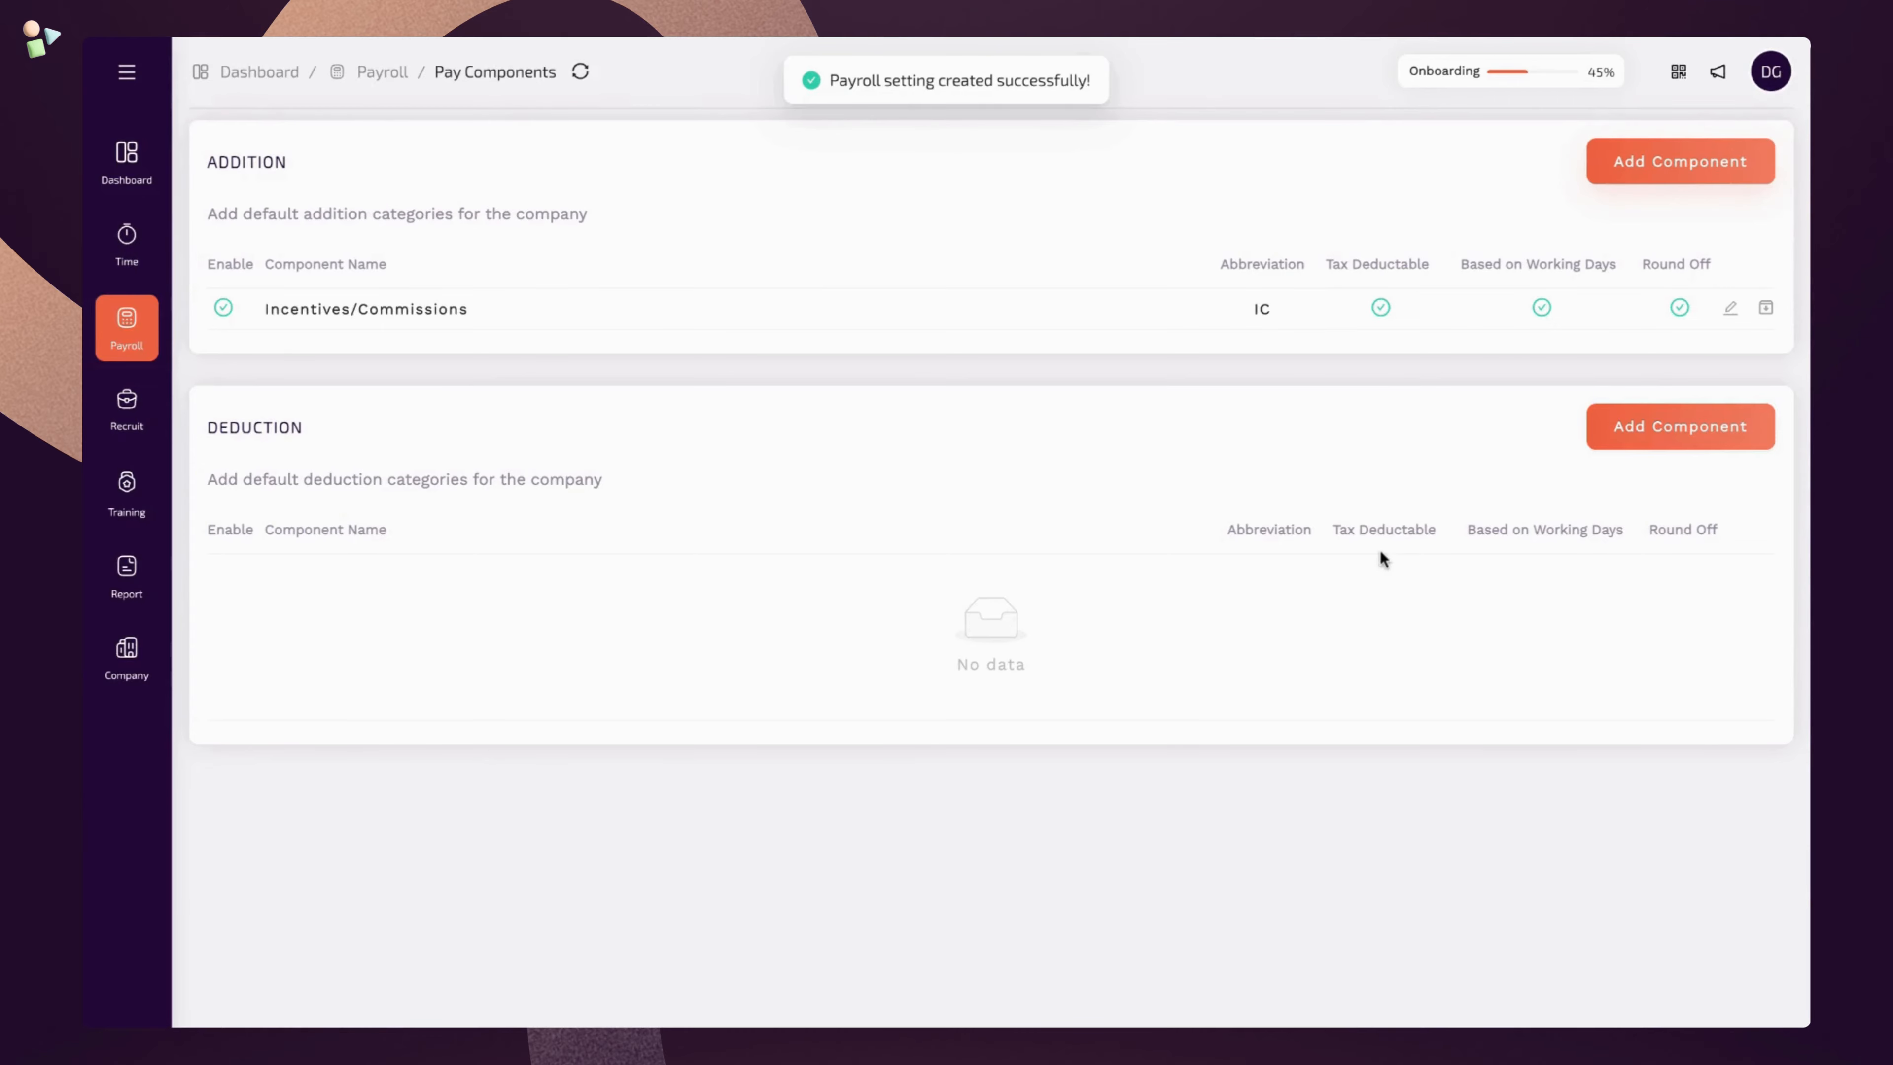
Add an addition component "Annual Bonus", abbreviation AB, with Tax Deductable disabled and the description "This will be based on employee appraisal."
click(1696, 177)
triple_click(867, 211)
text(Annual Bonus)
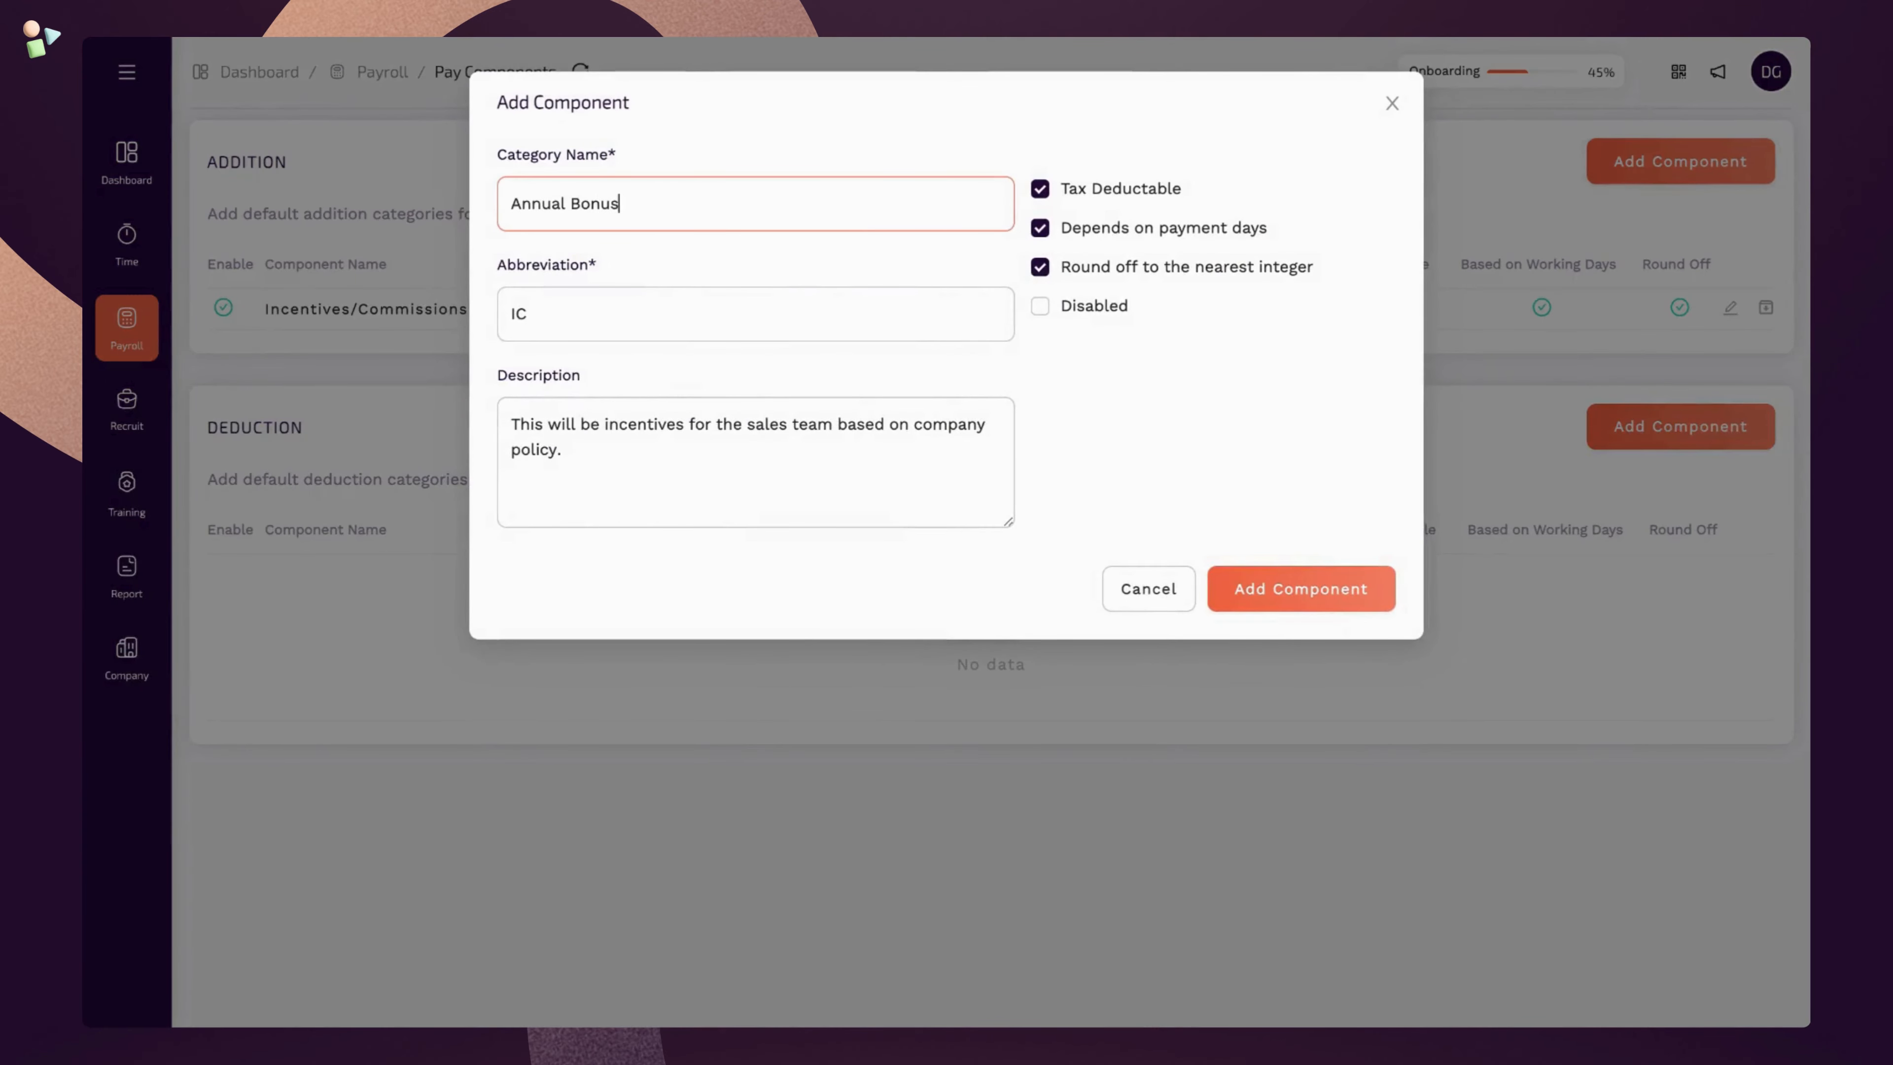
double_click(645, 320)
text(AB)
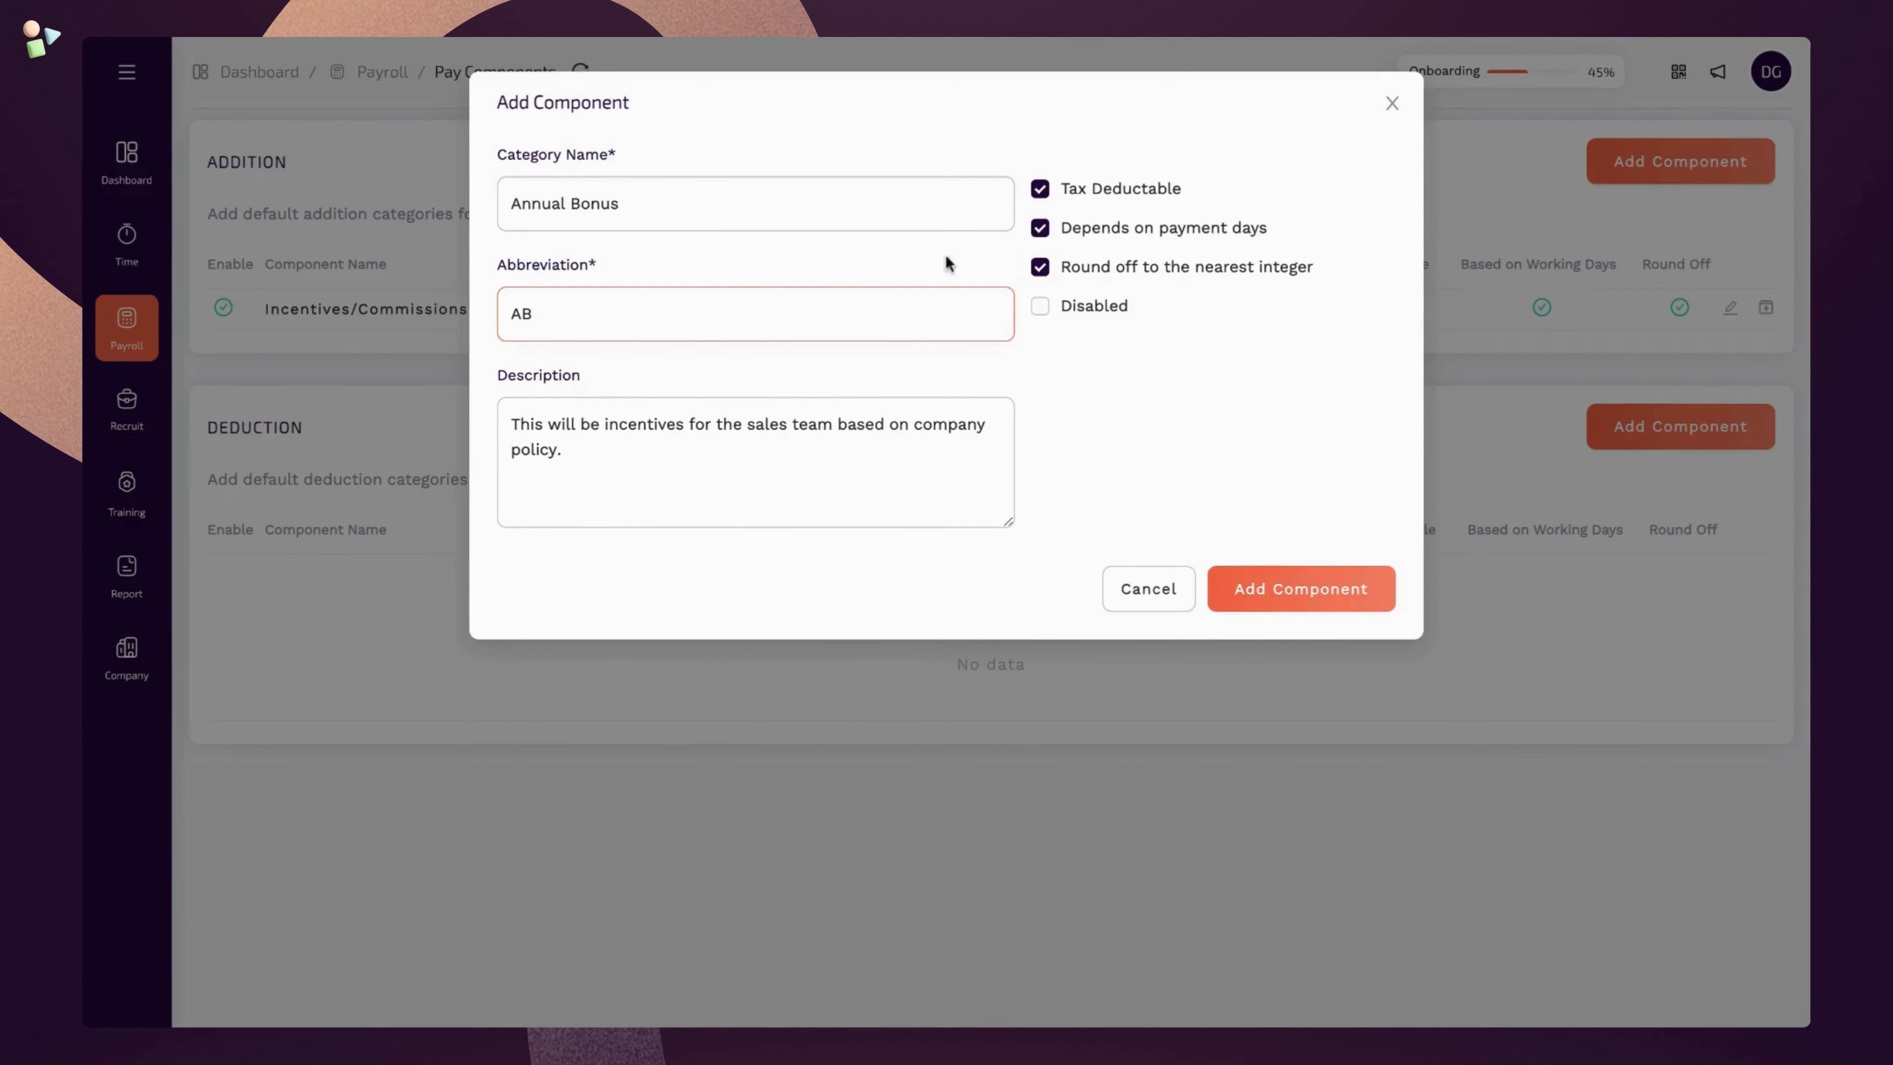
click(1053, 187)
drag(718, 444, 495, 435)
text(This w)
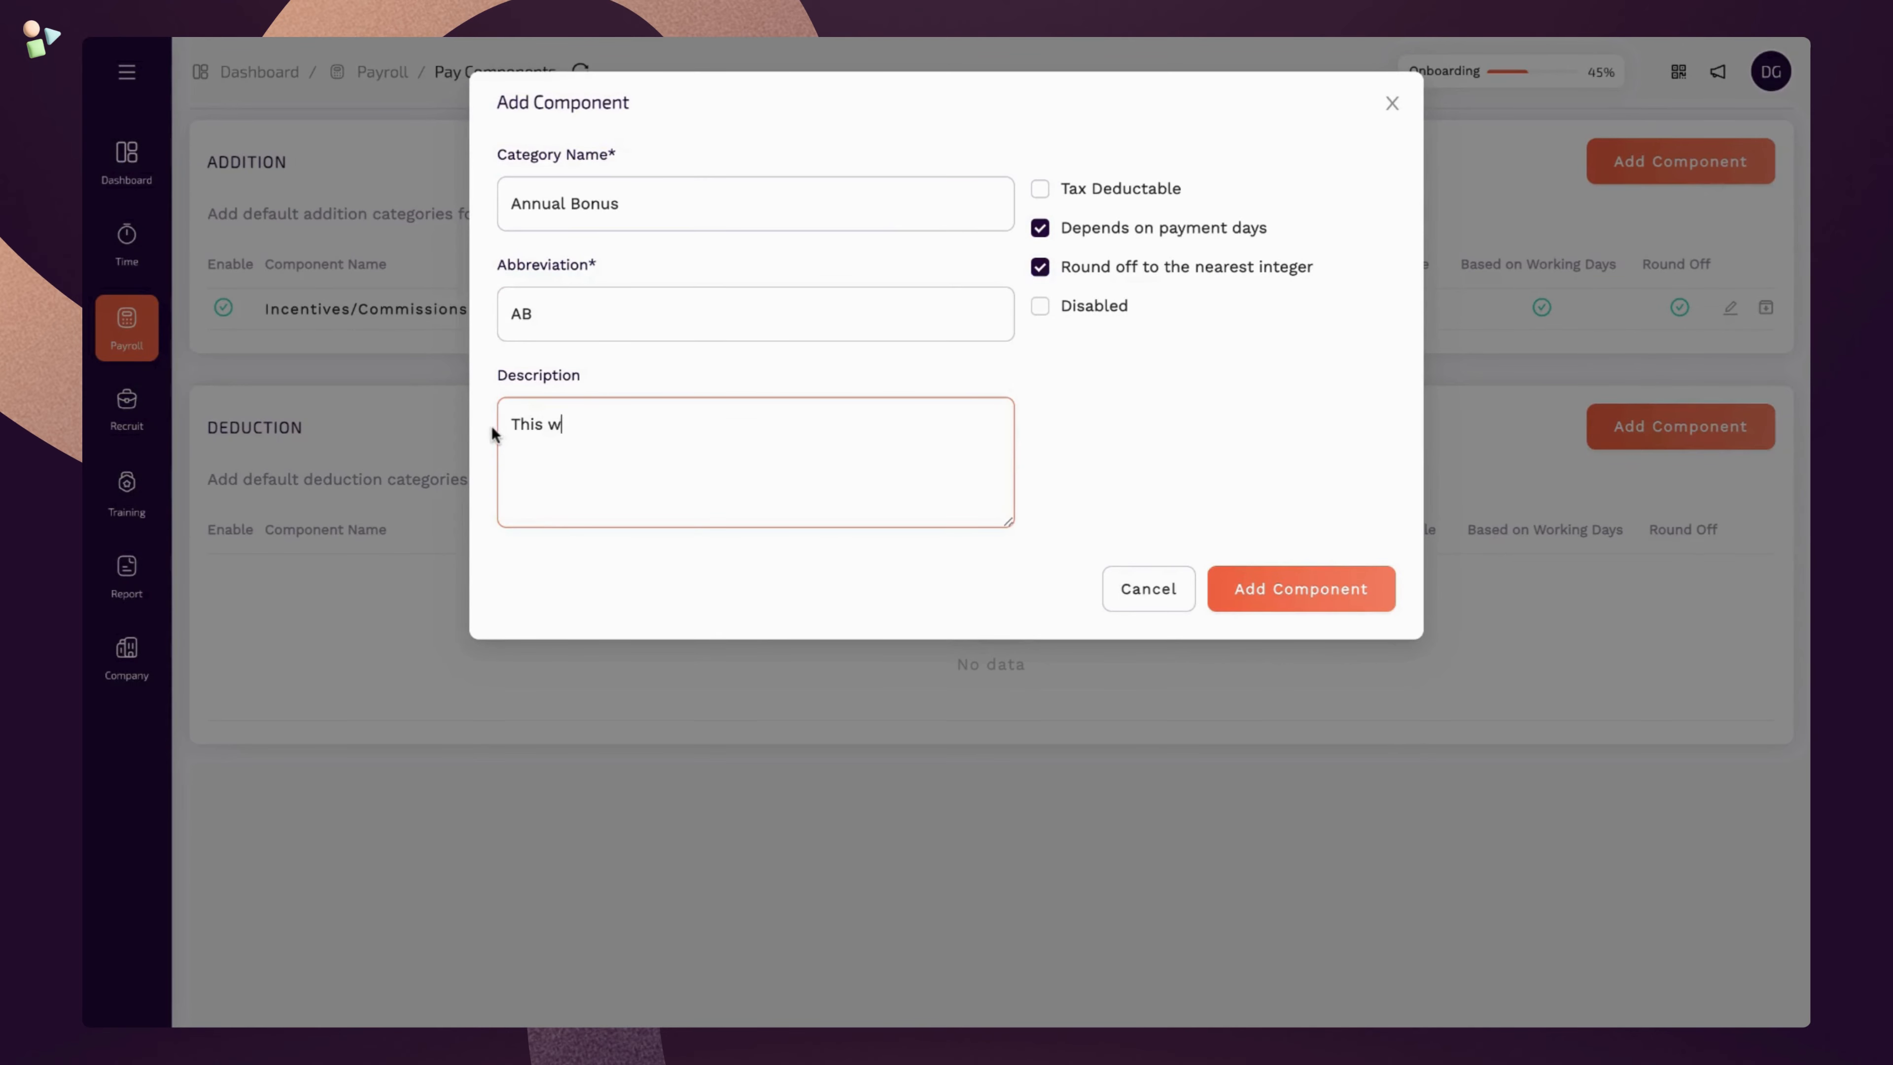
text(ill be based on employee appraisal.)
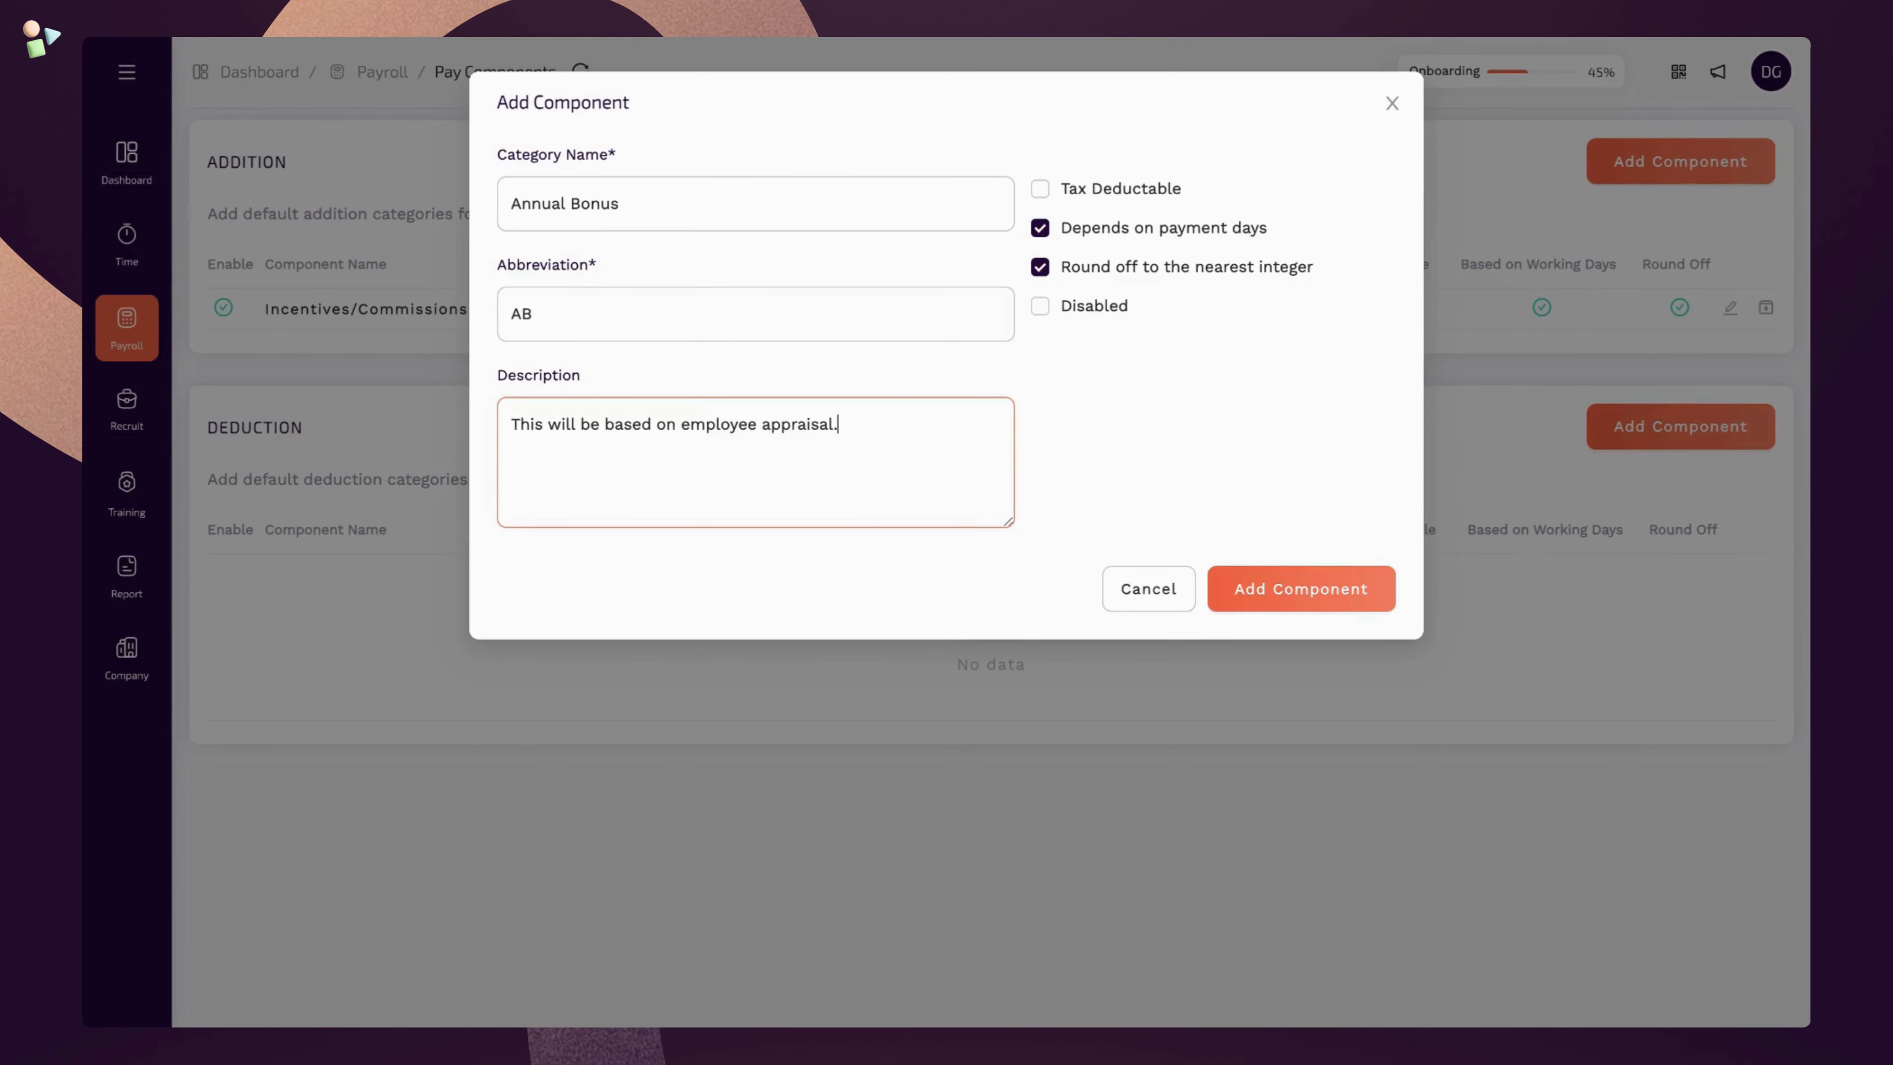
click(1304, 588)
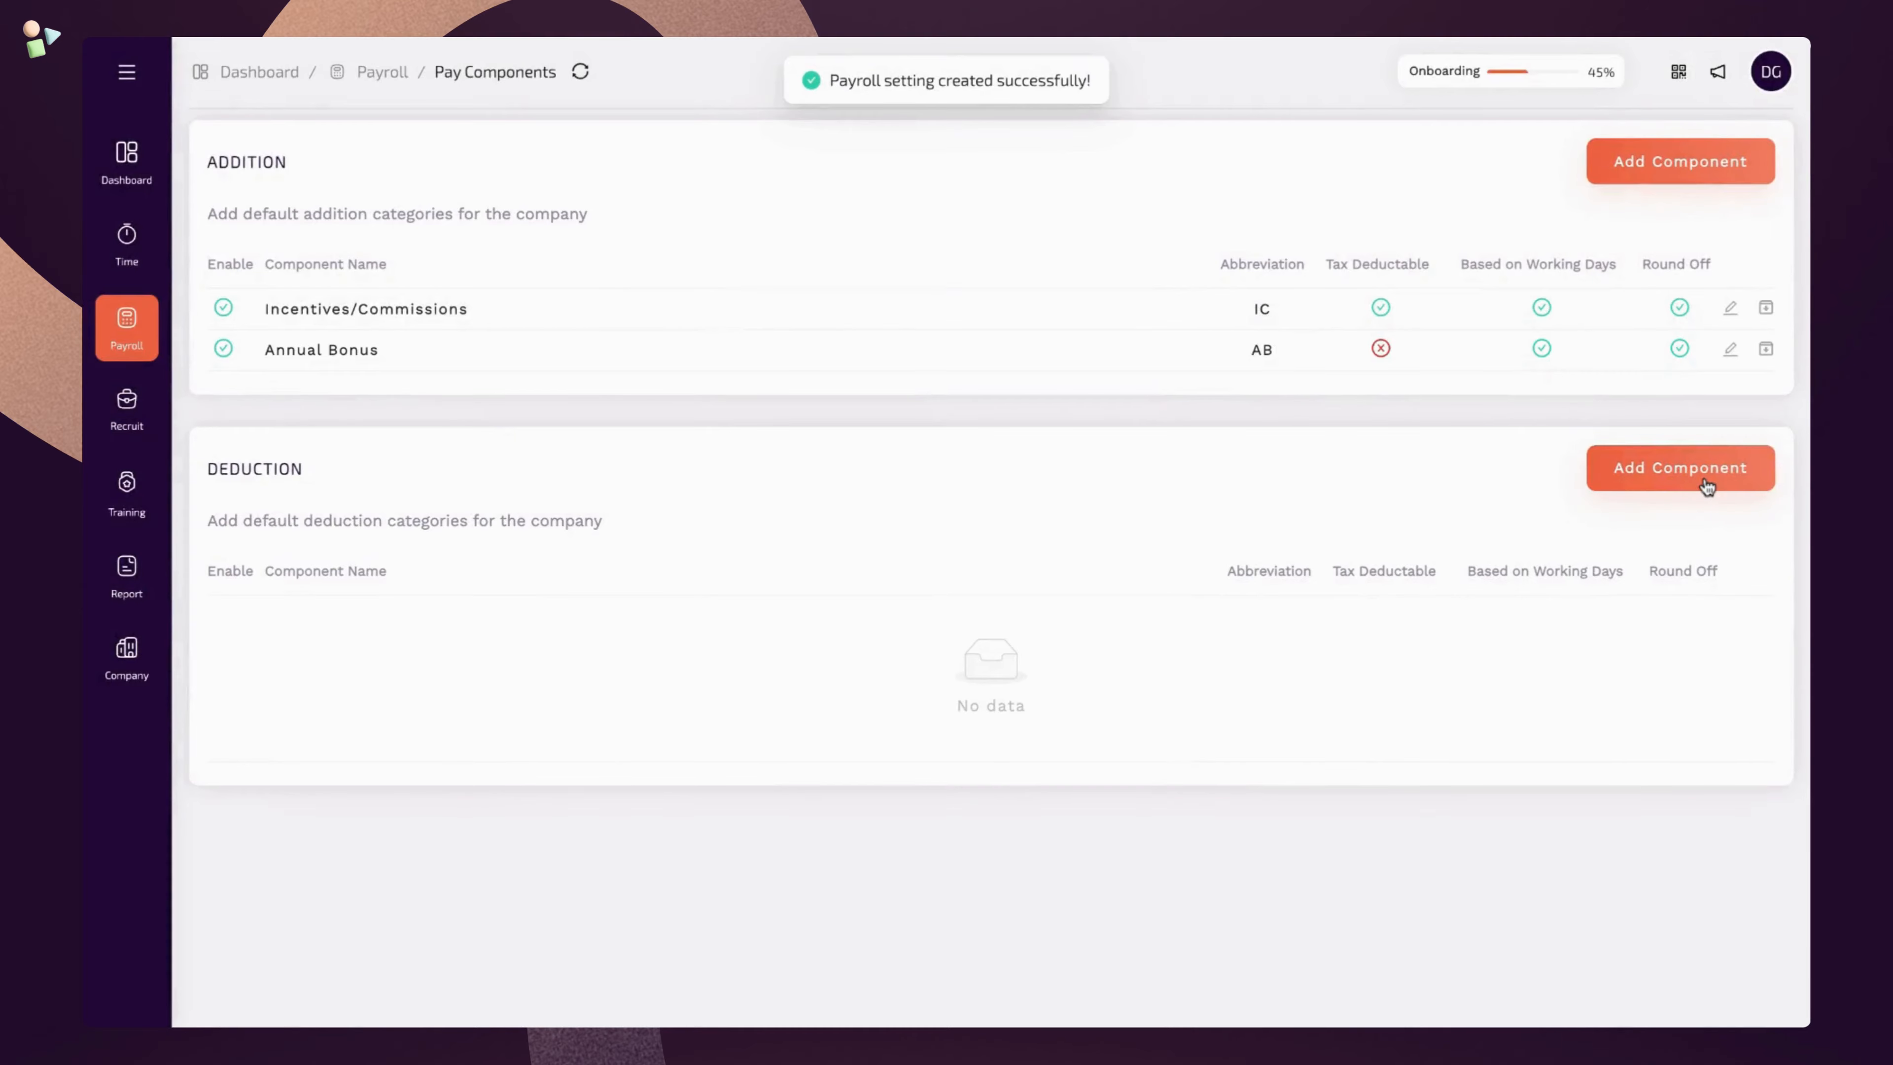
Add a deduction component "Provident Fund", abbreviation PF, description "As per company policy.", with Tax Deductable and Round off to the nearest integer enabled
click(1707, 478)
click(818, 204)
text(Provident Fund)
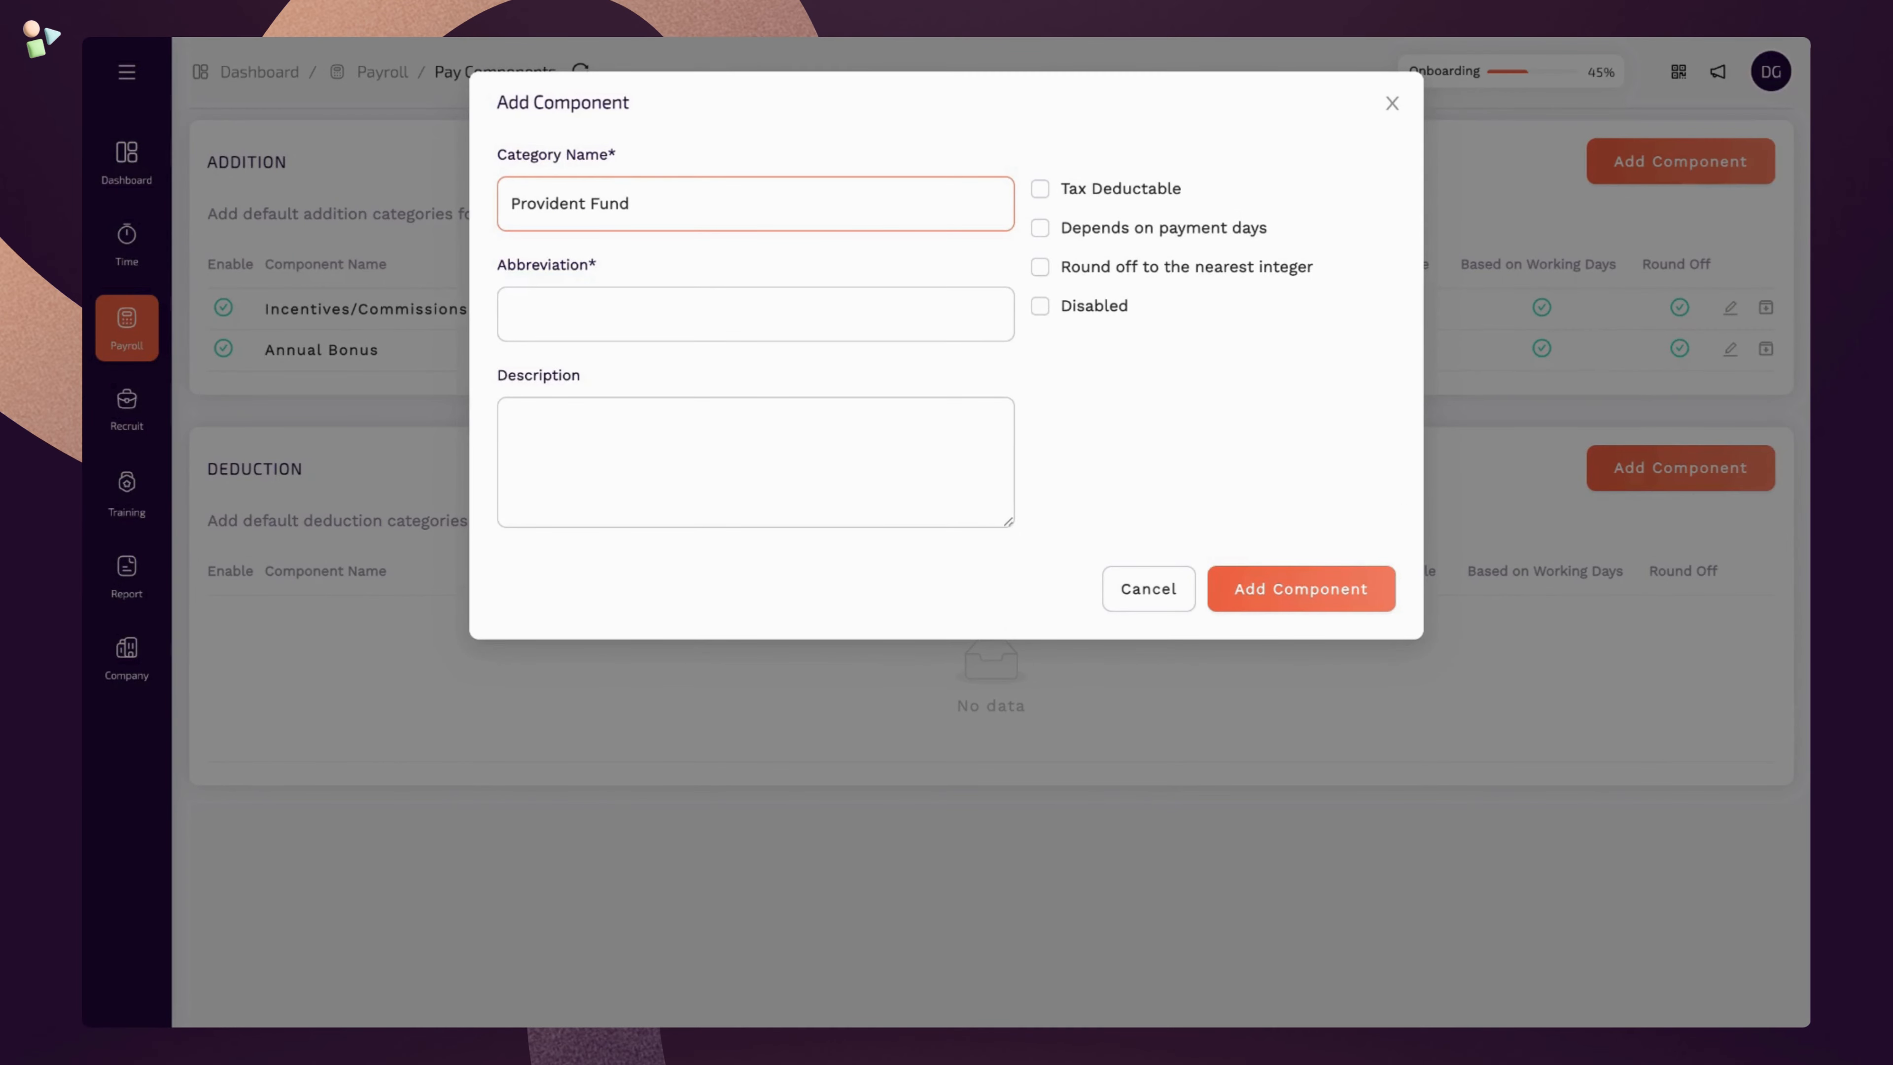
click(765, 317)
text(PF)
click(689, 465)
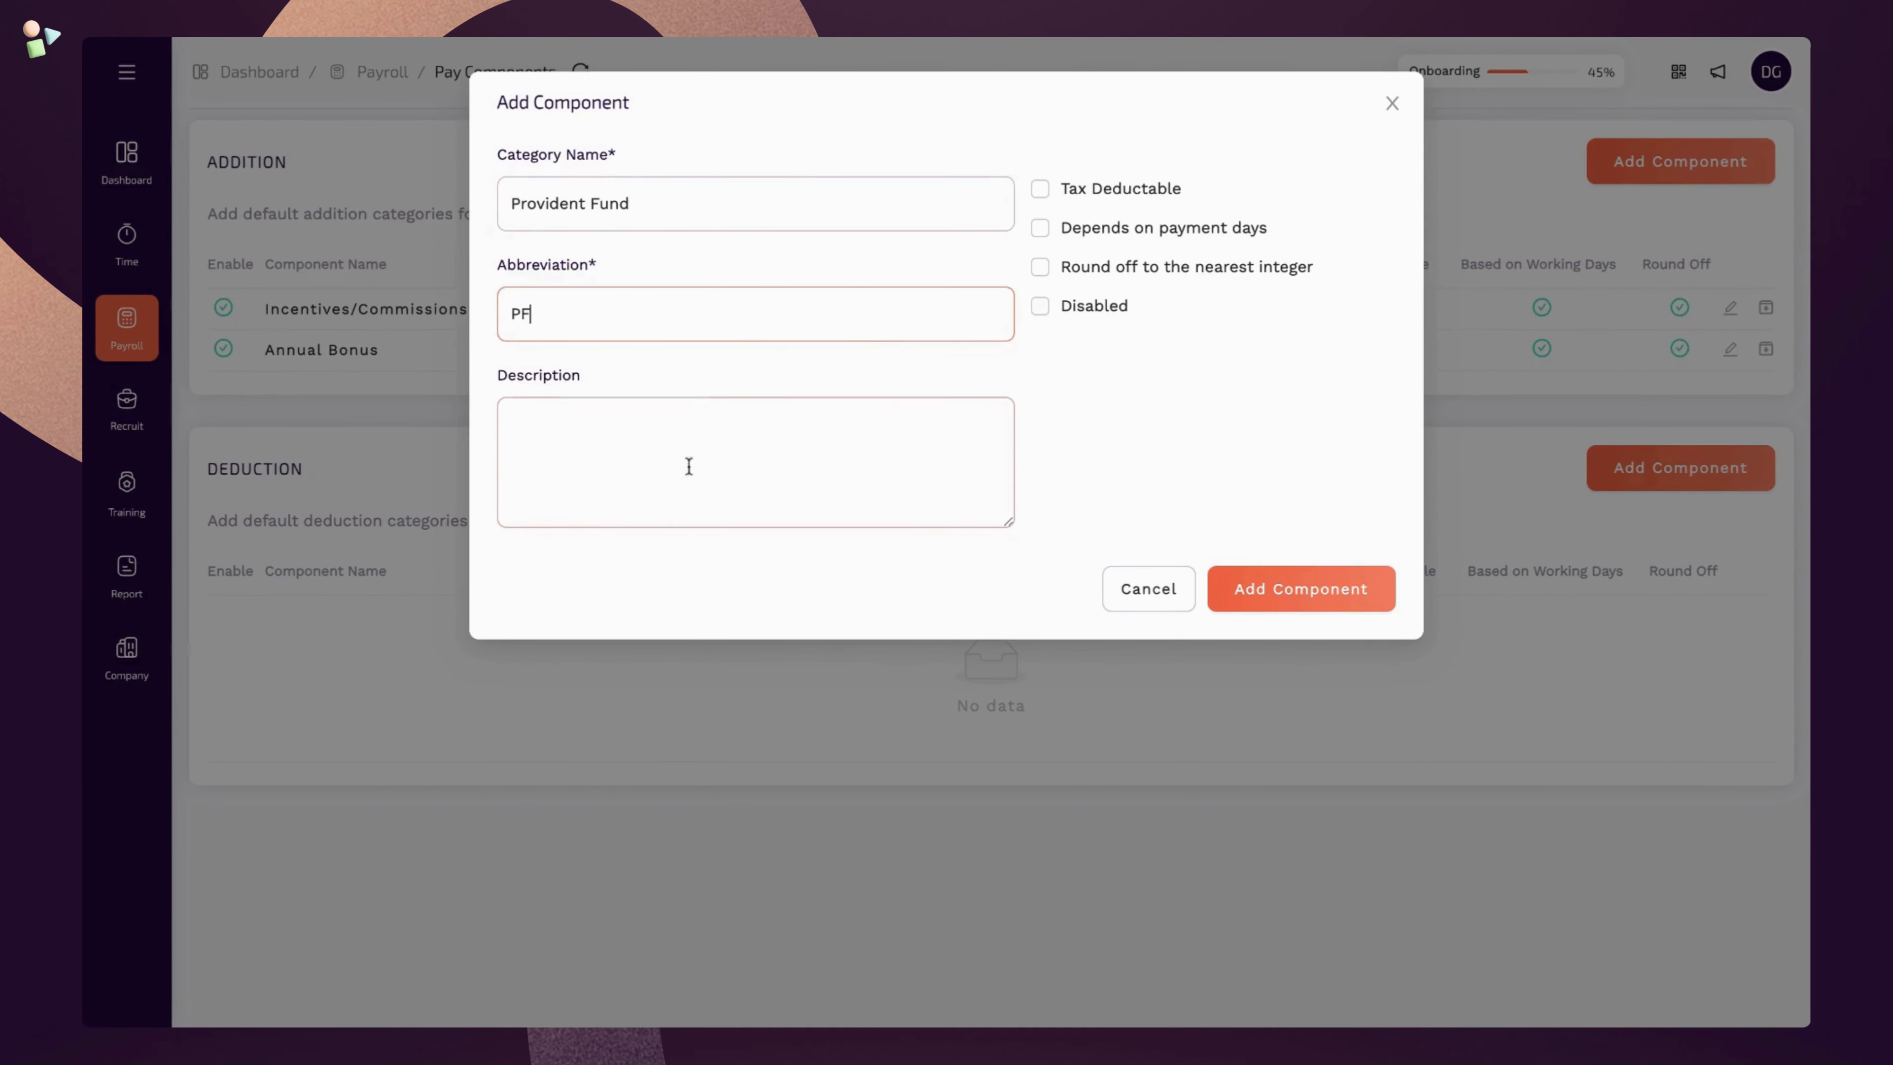
text(As per company policy.)
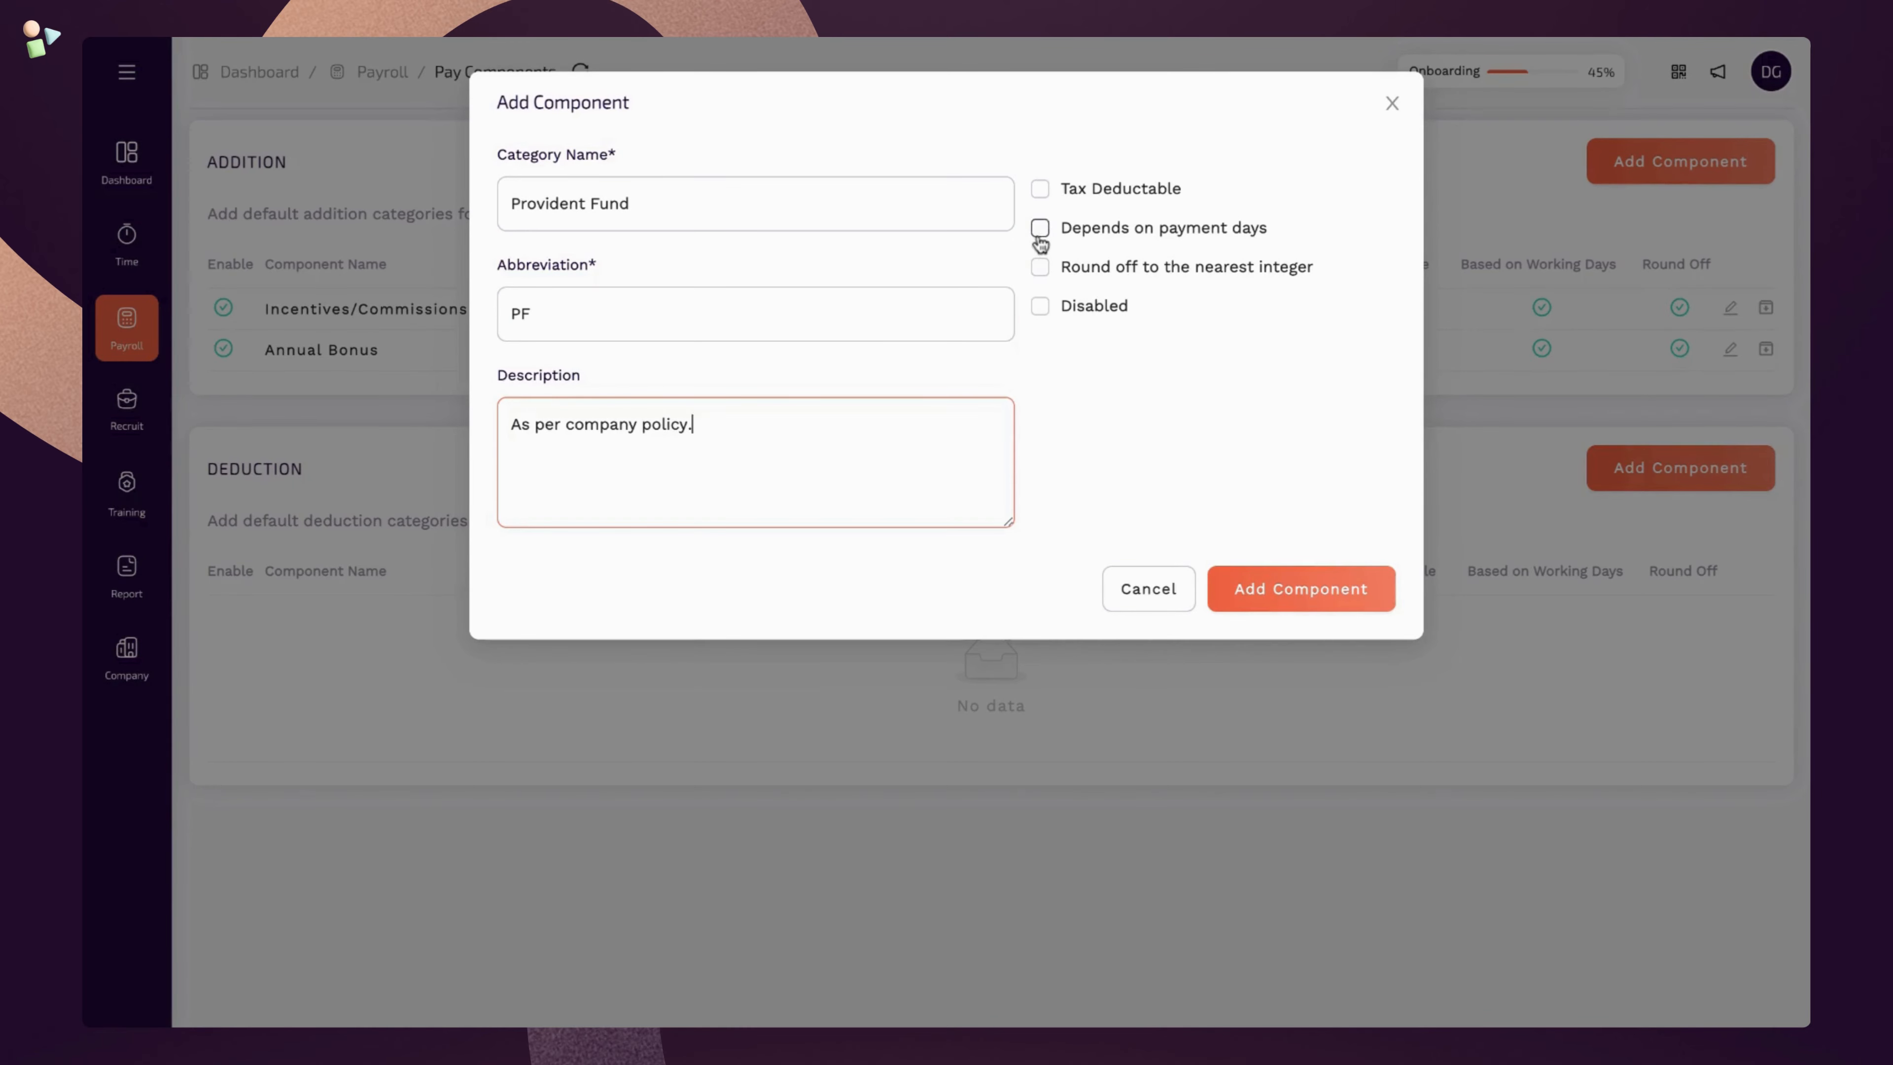
click(1054, 191)
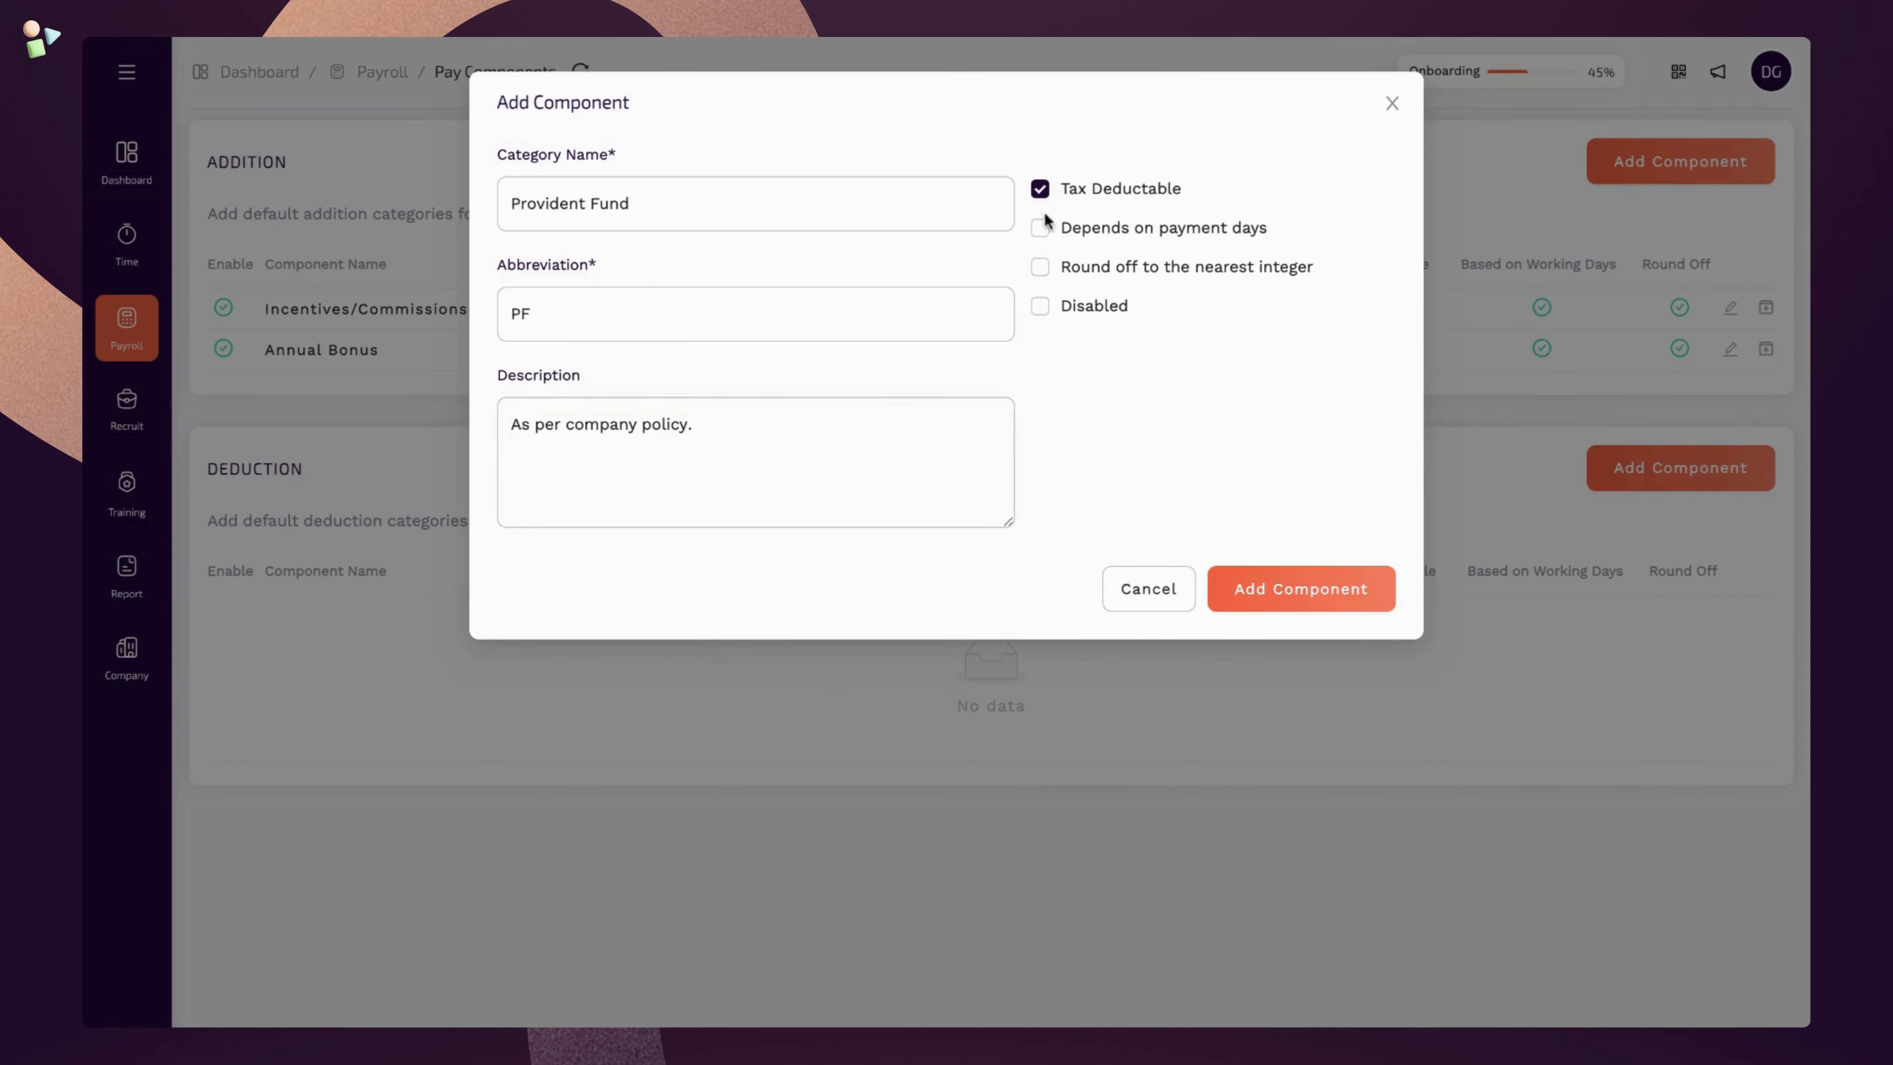
click(1040, 267)
click(1226, 586)
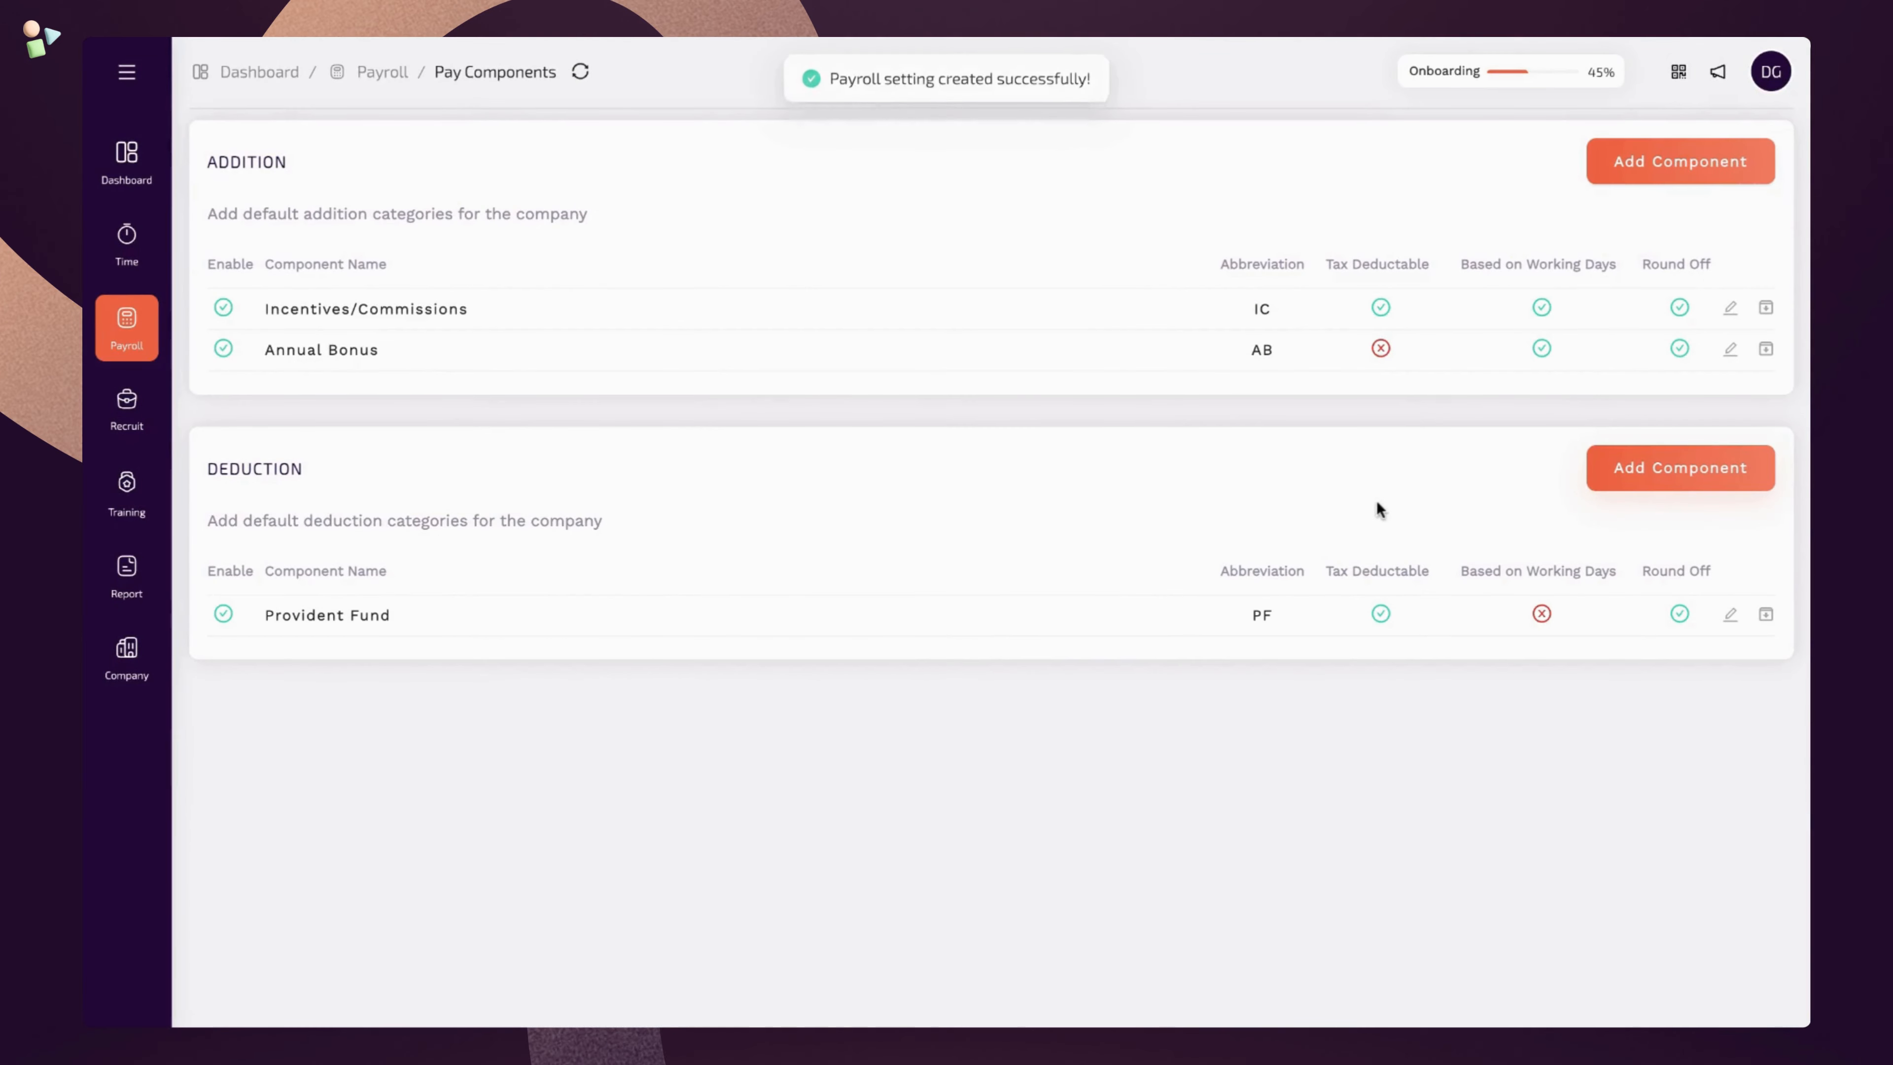
Add a deduction component "Insurance Premiums" with abbreviation IP and Tax Deductable disabled, keeping the description "As per company policy."
click(1682, 471)
click(739, 198)
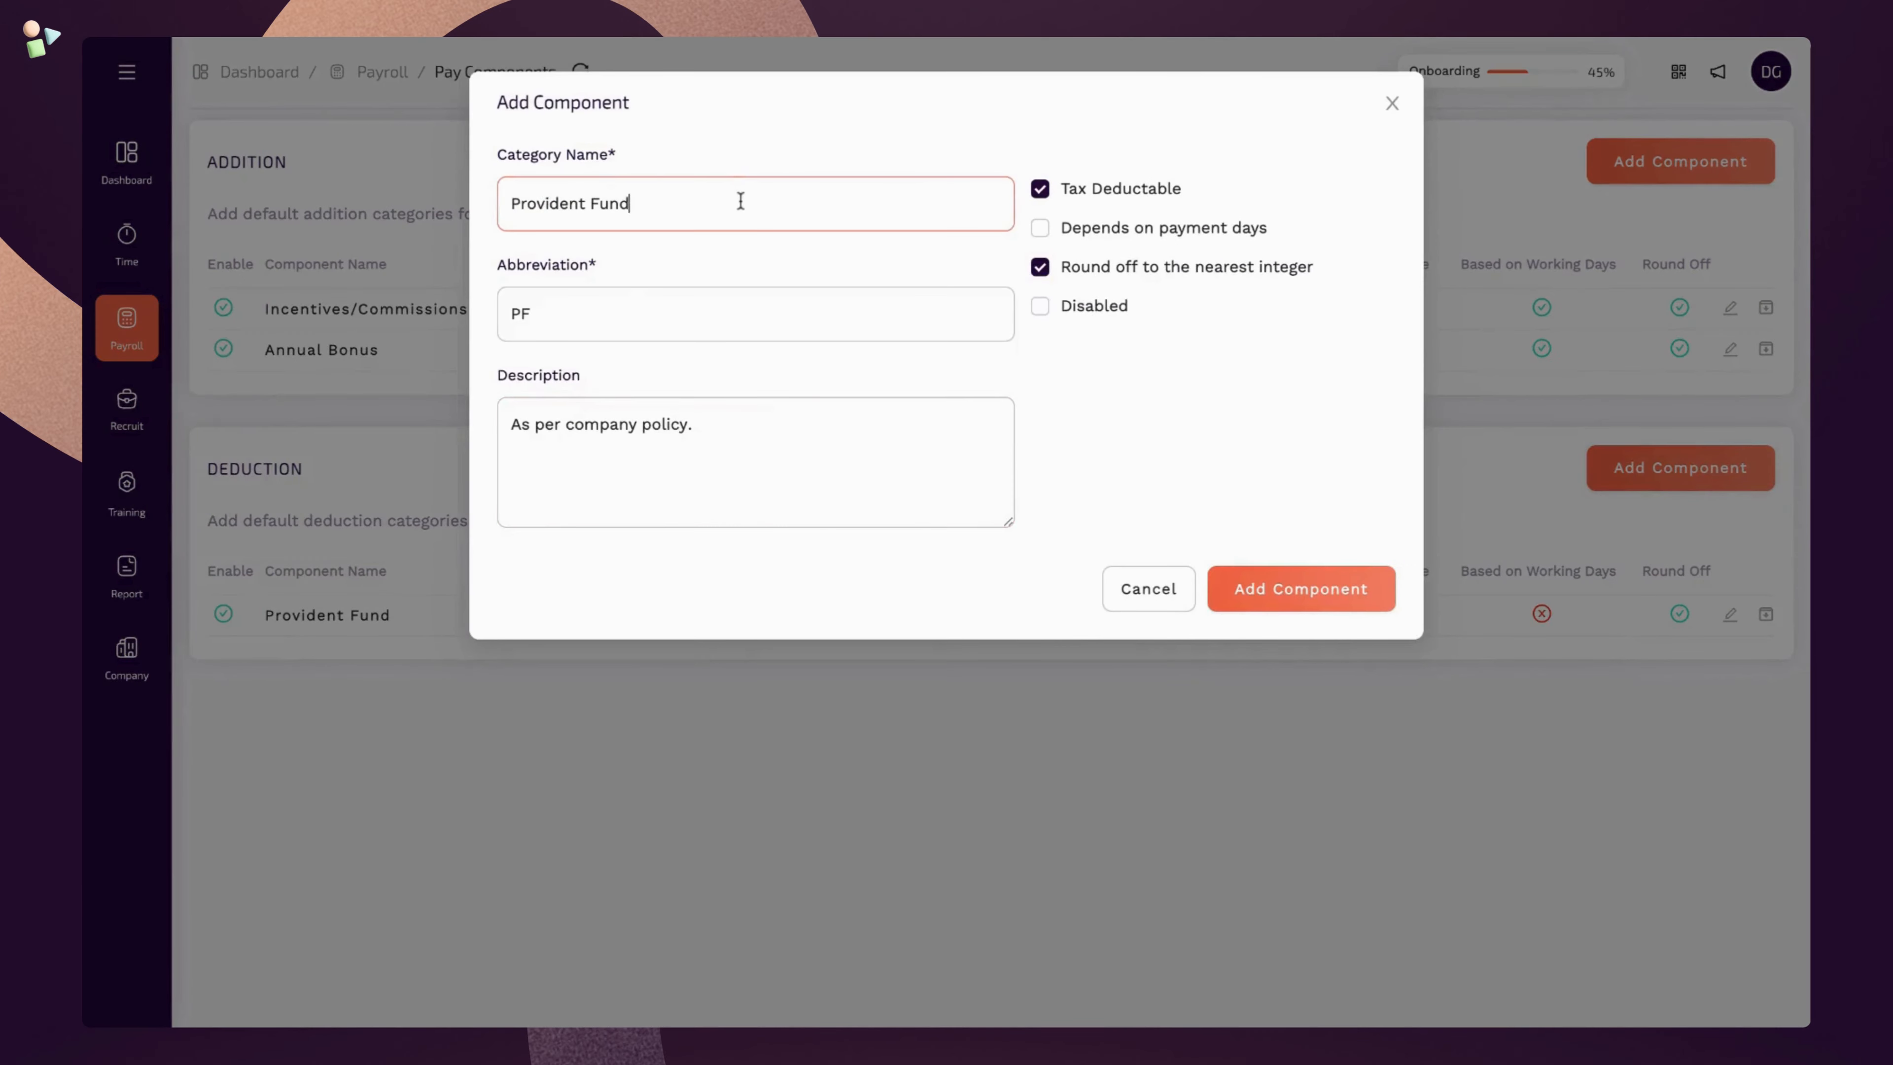
key(ctrl+a)
text(Insurance Premiums)
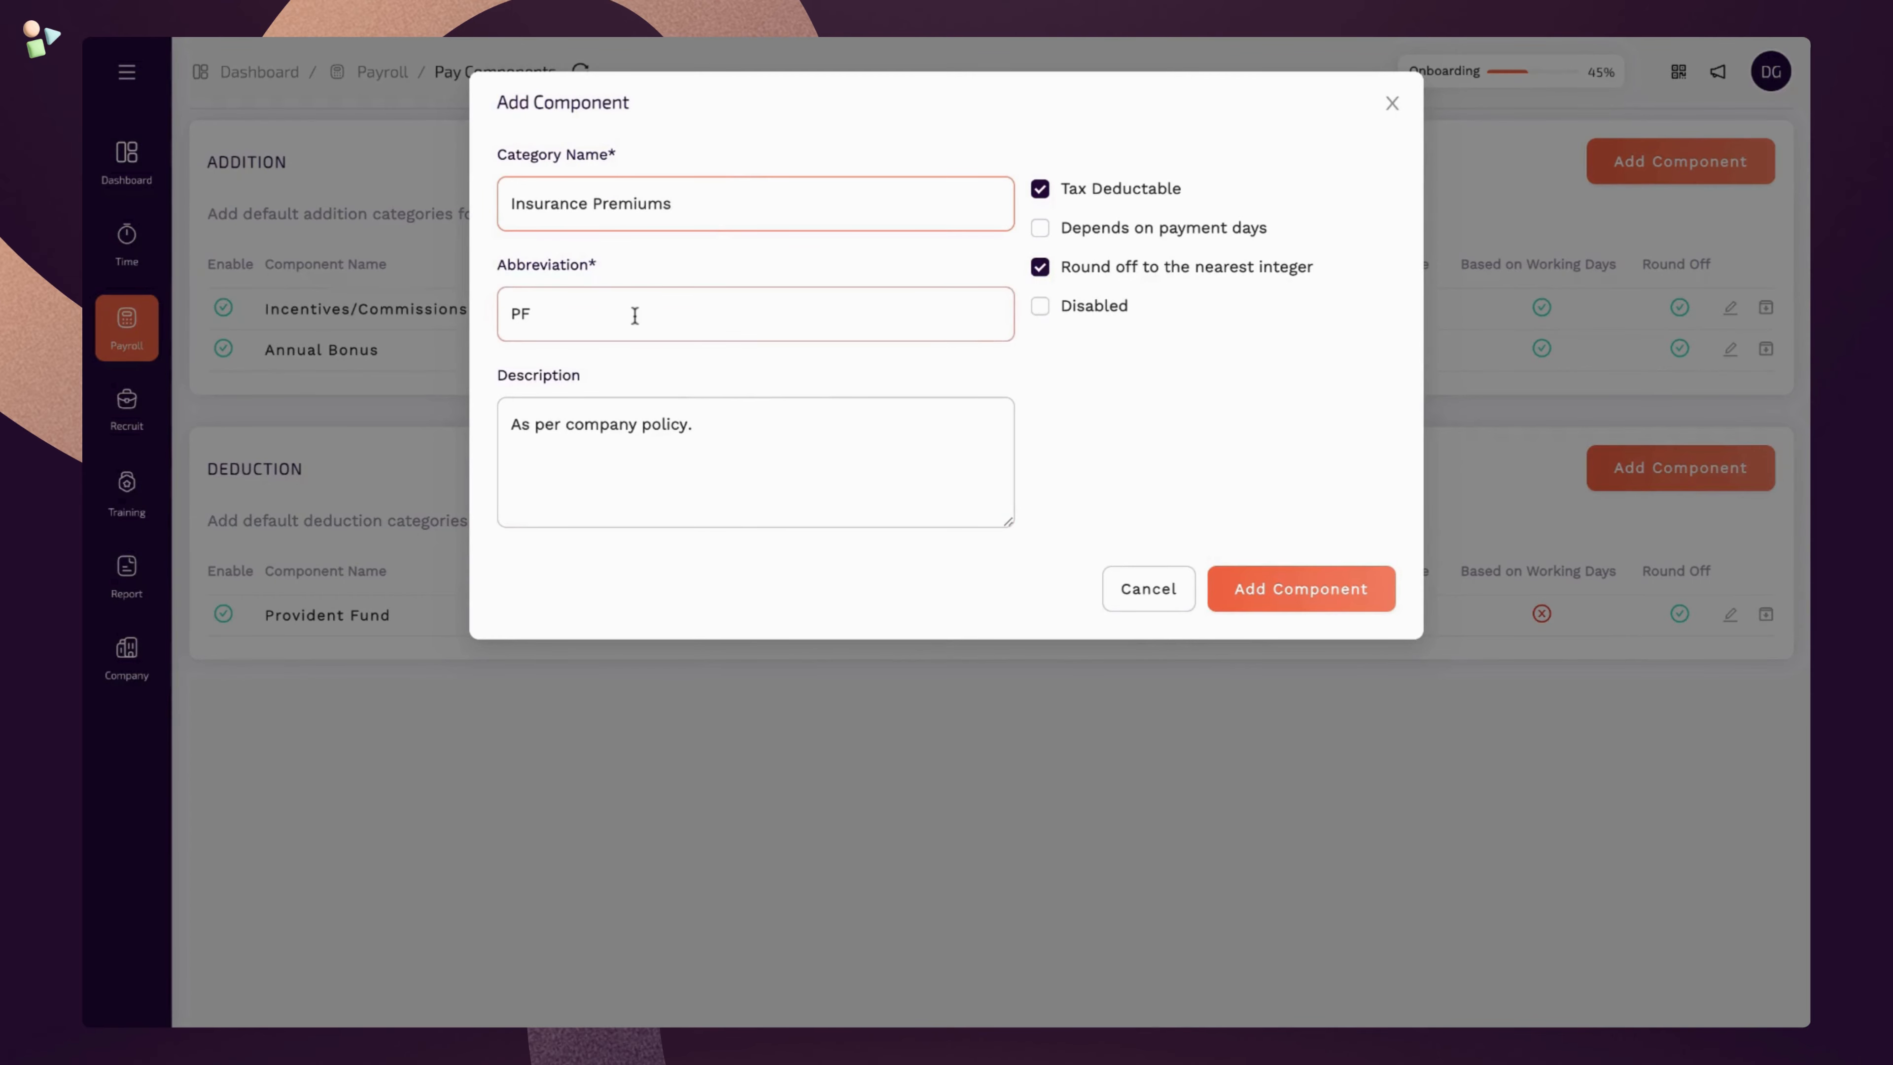
click(635, 316)
key(ctrl+a)
text(IP)
click(1040, 189)
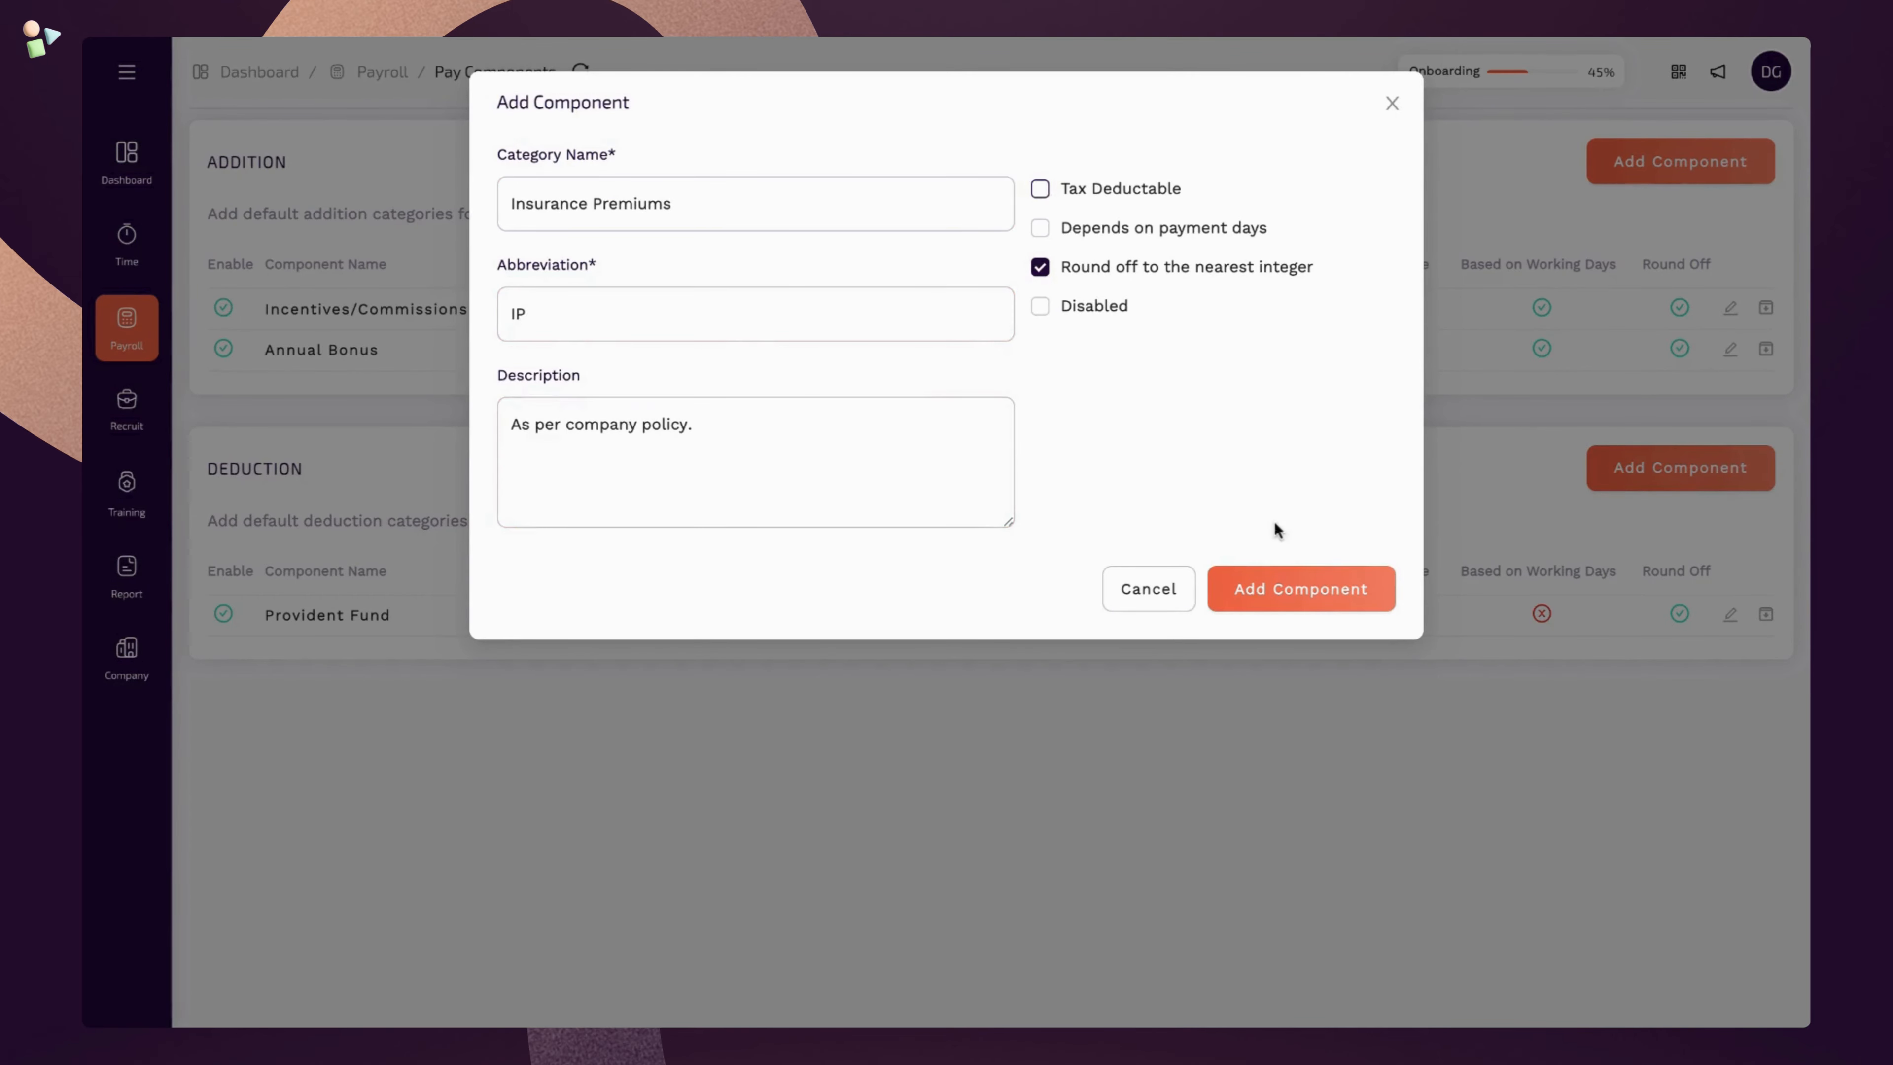
click(1271, 591)
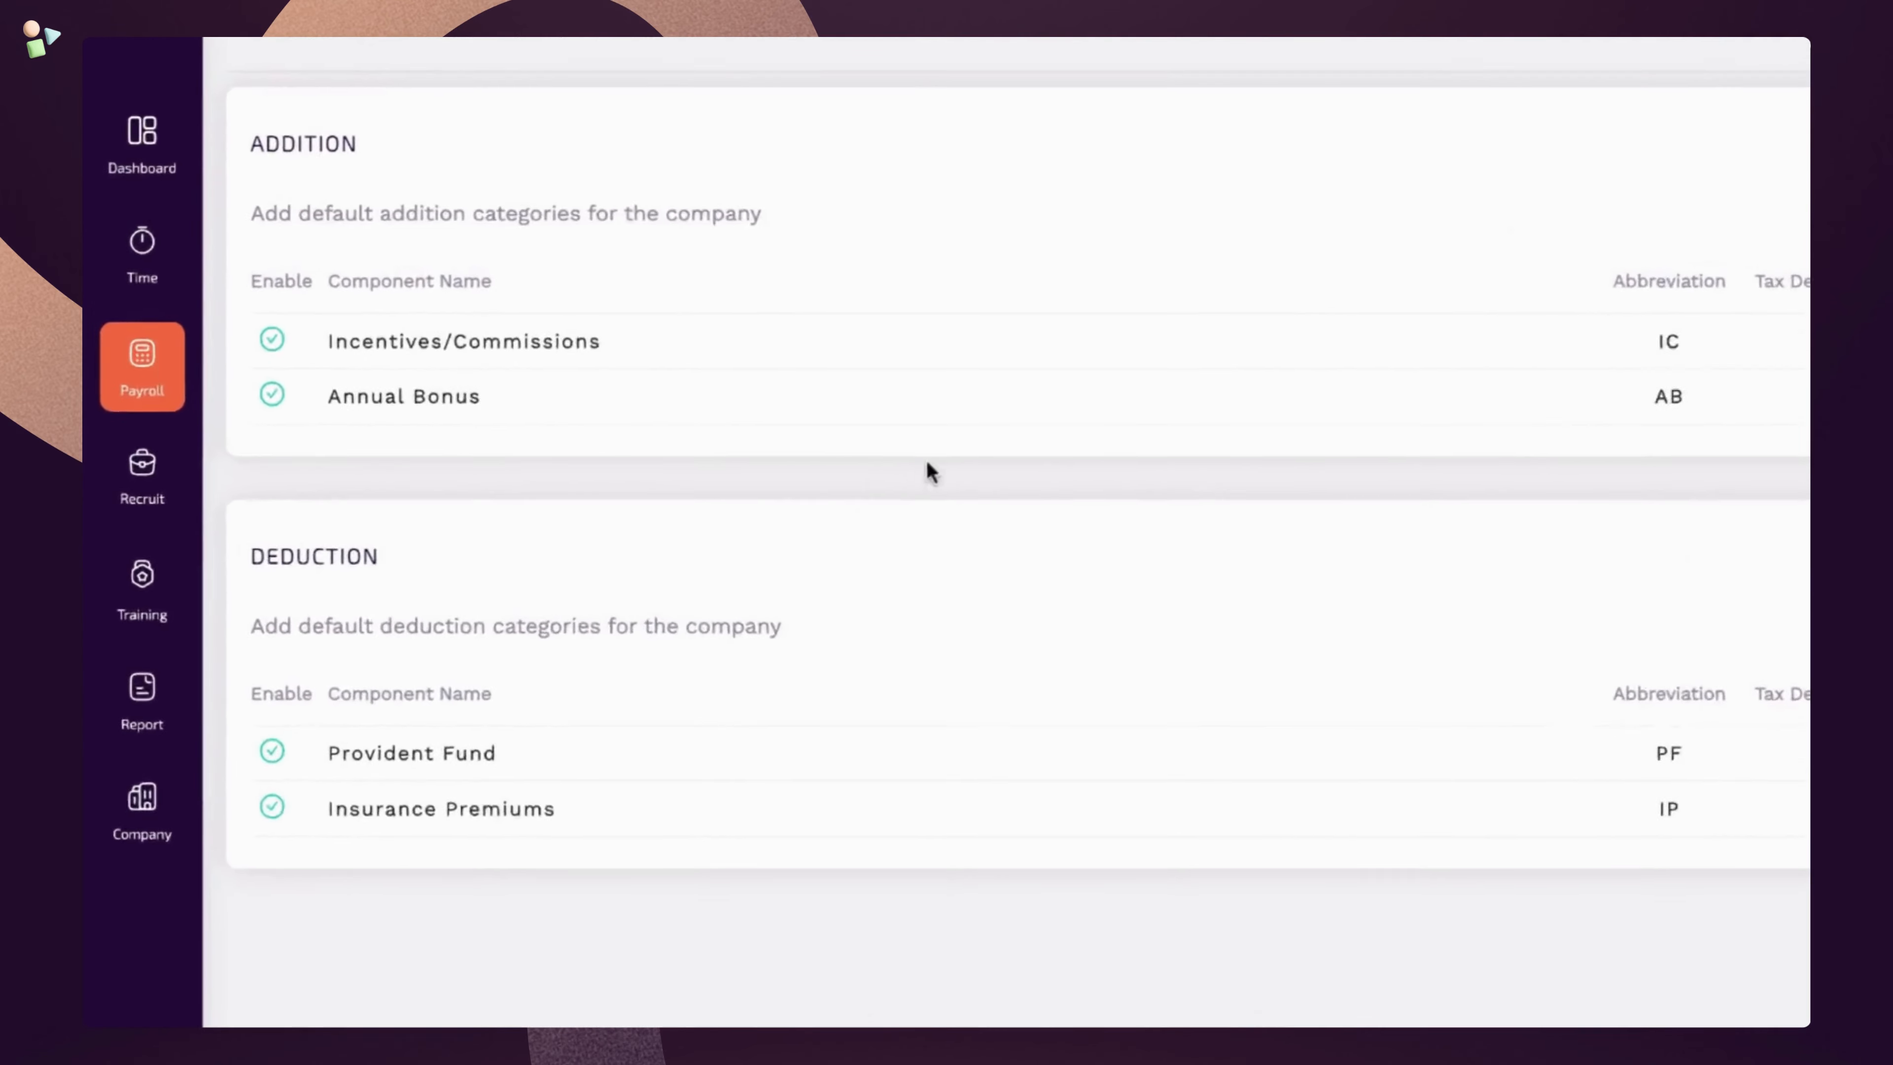
In Pay Structures, start a new salary structure named "Sales Department - Level 2" with the abbreviation SD2
click(240, 451)
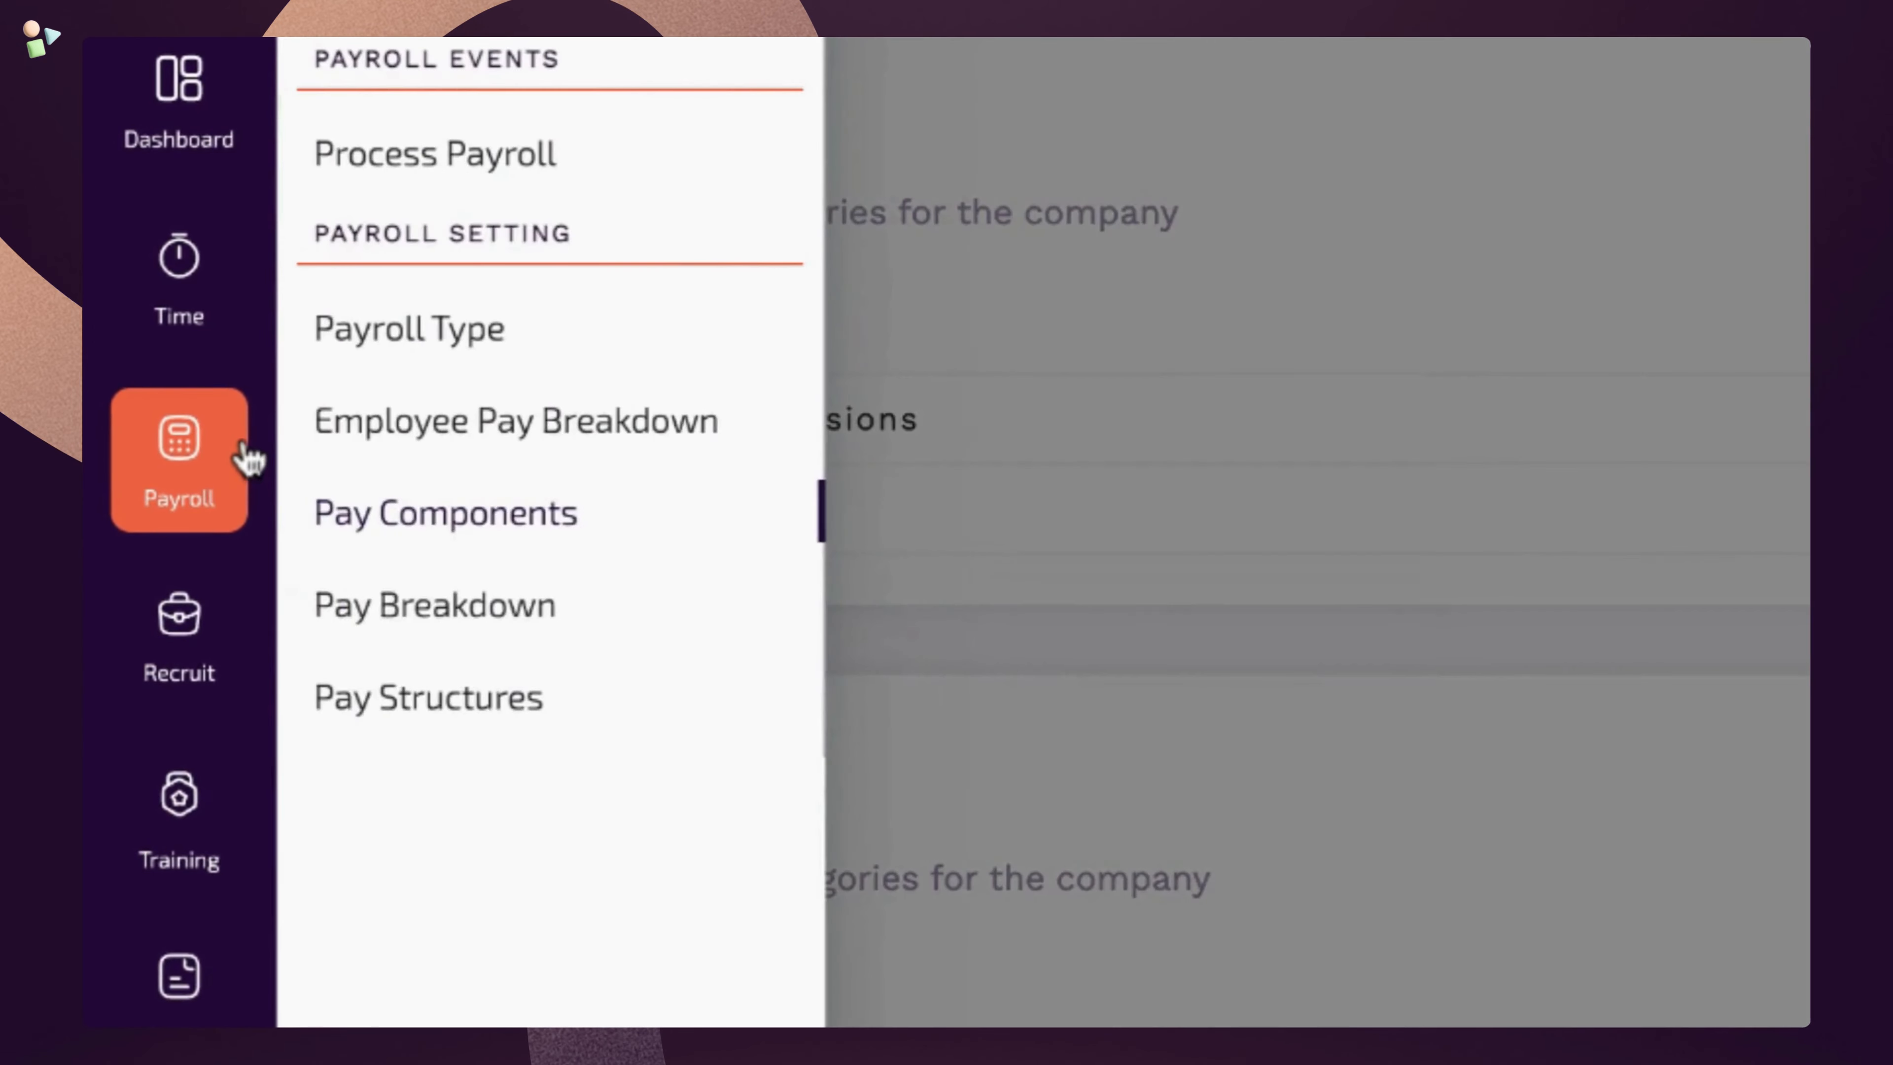
click(647, 711)
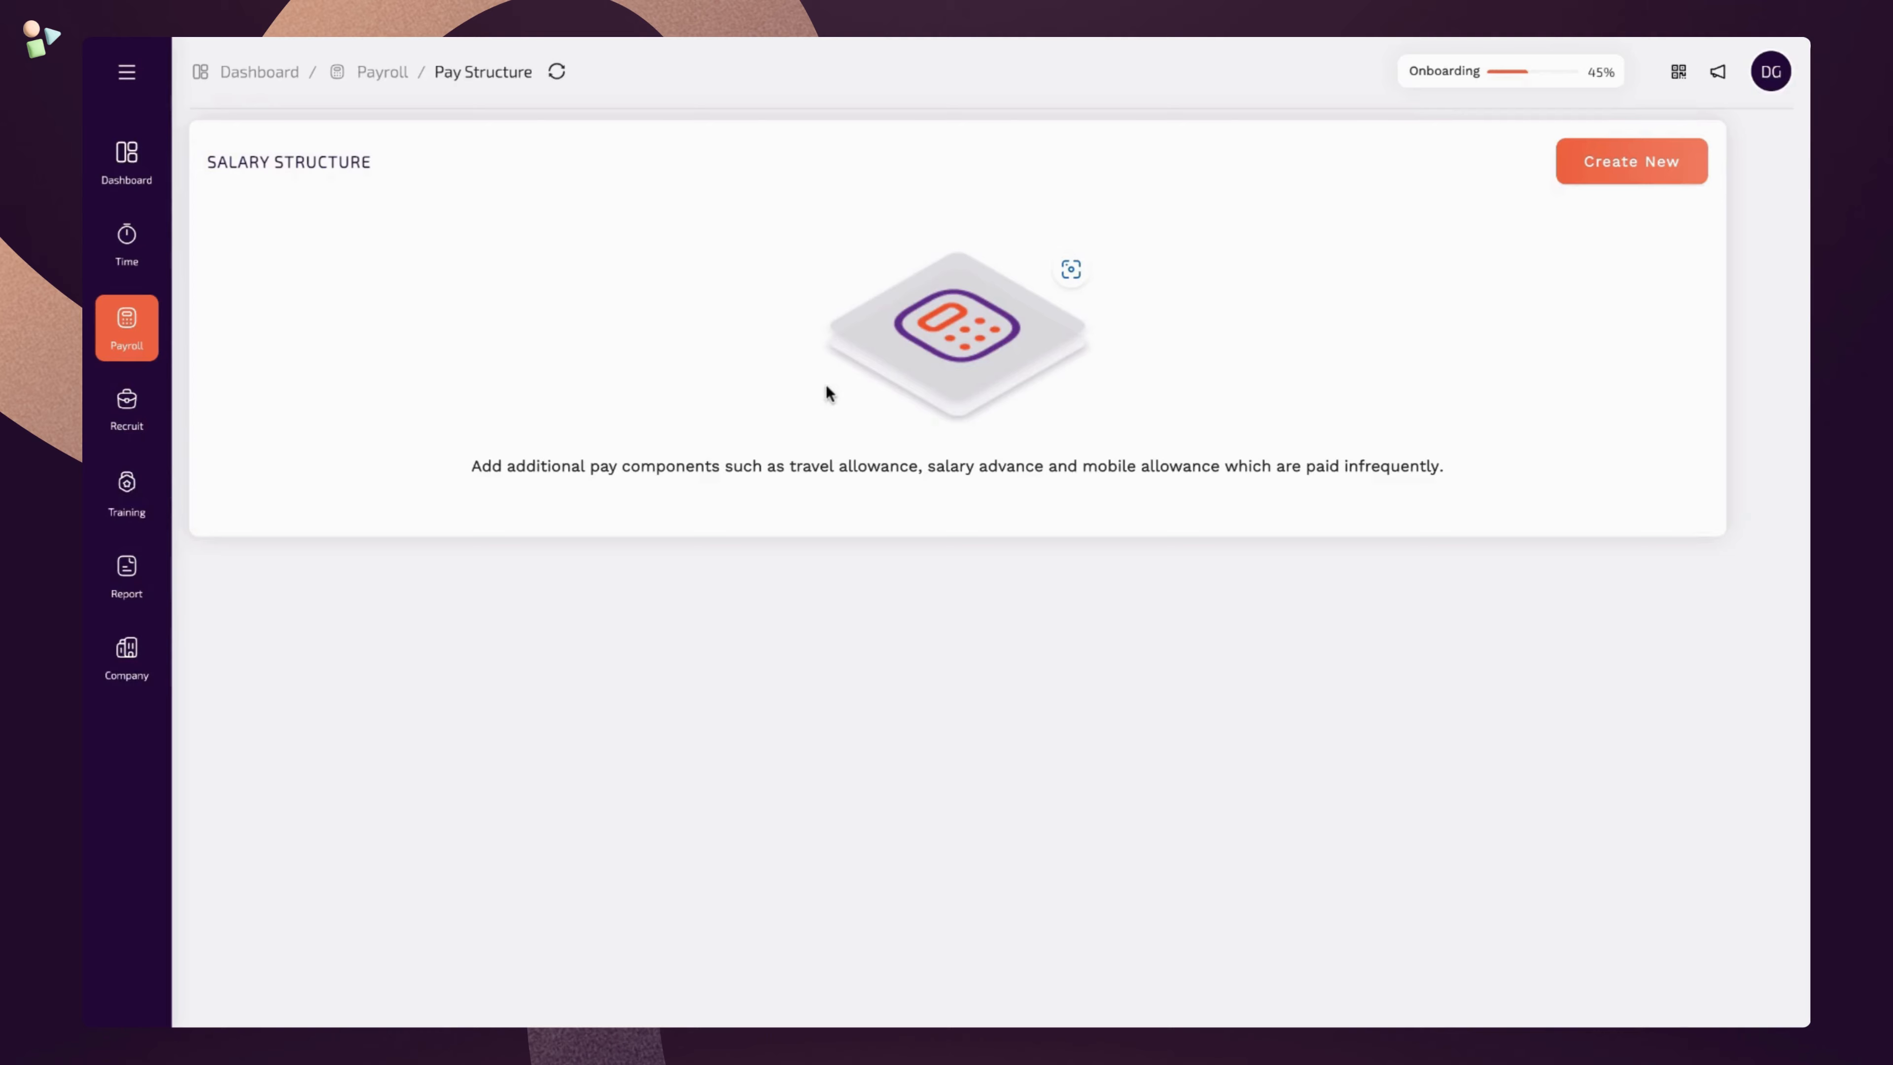
click(1568, 178)
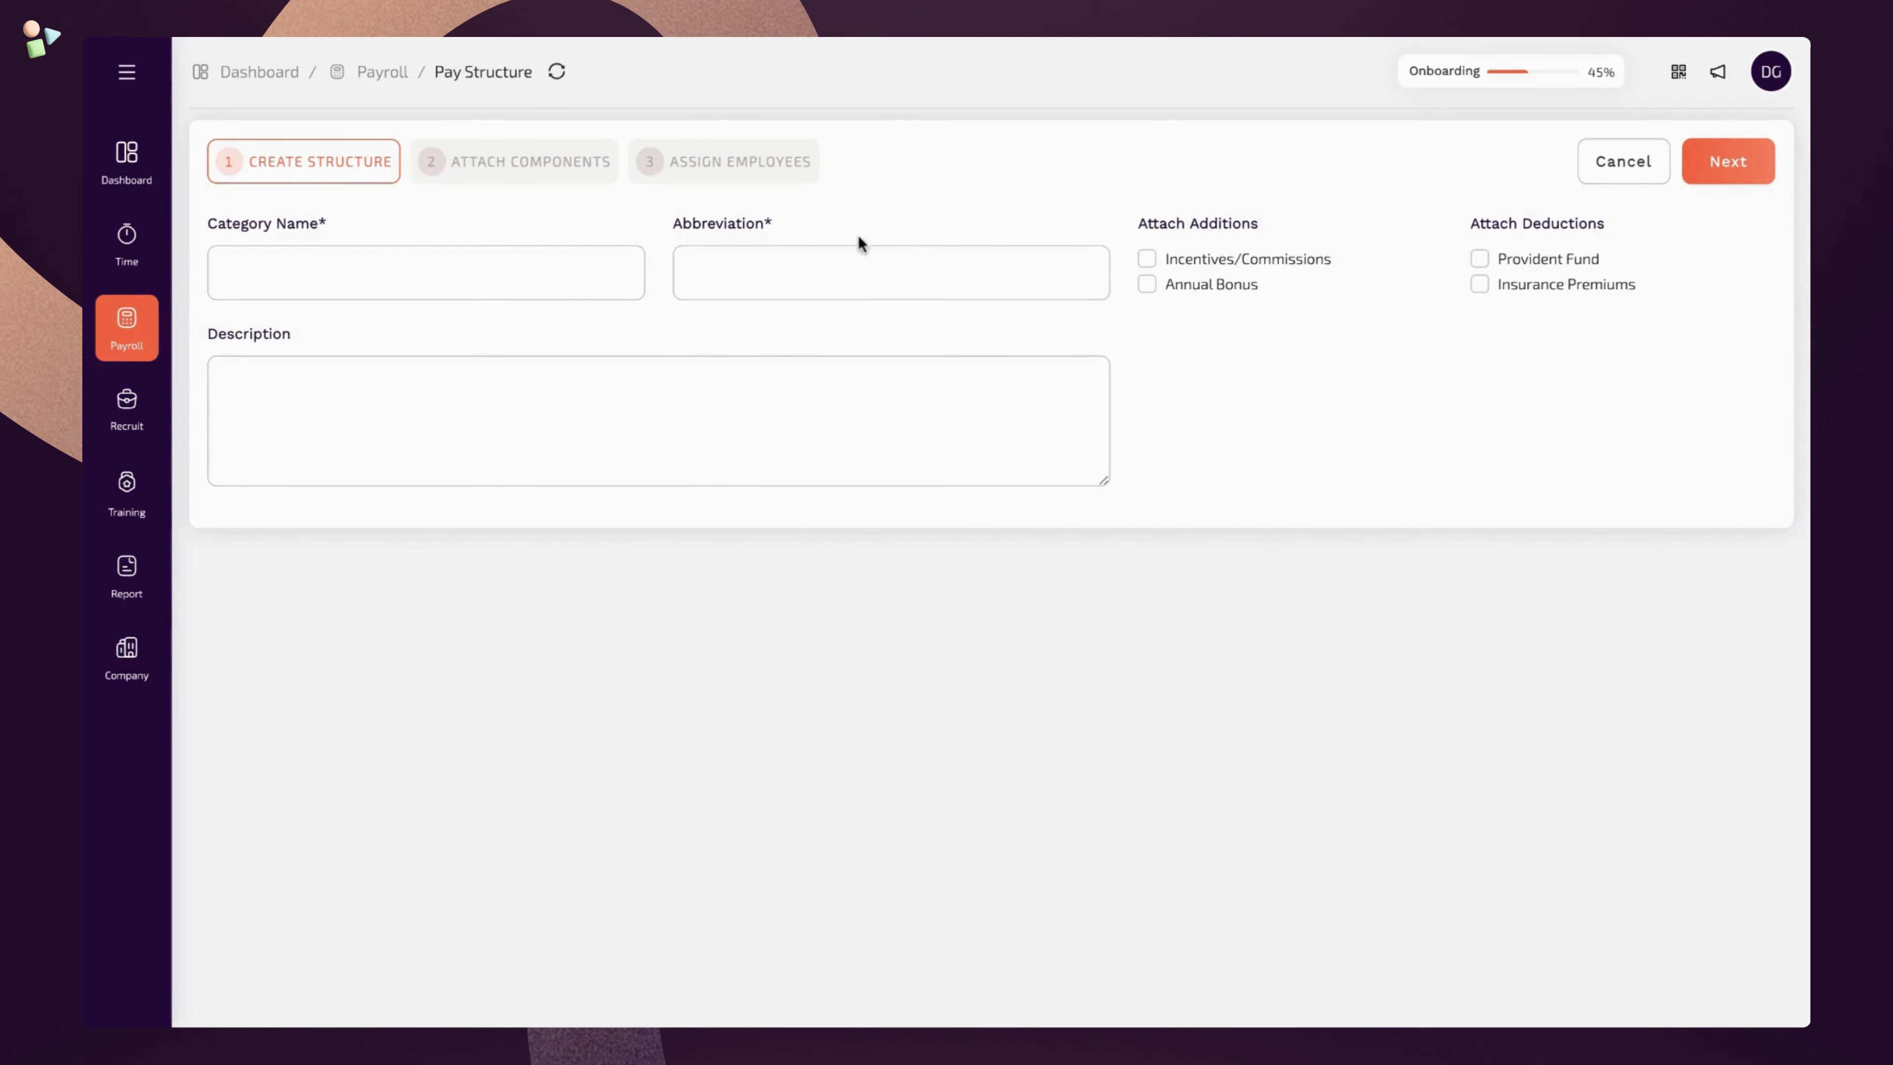
click(641, 273)
text(Sal)
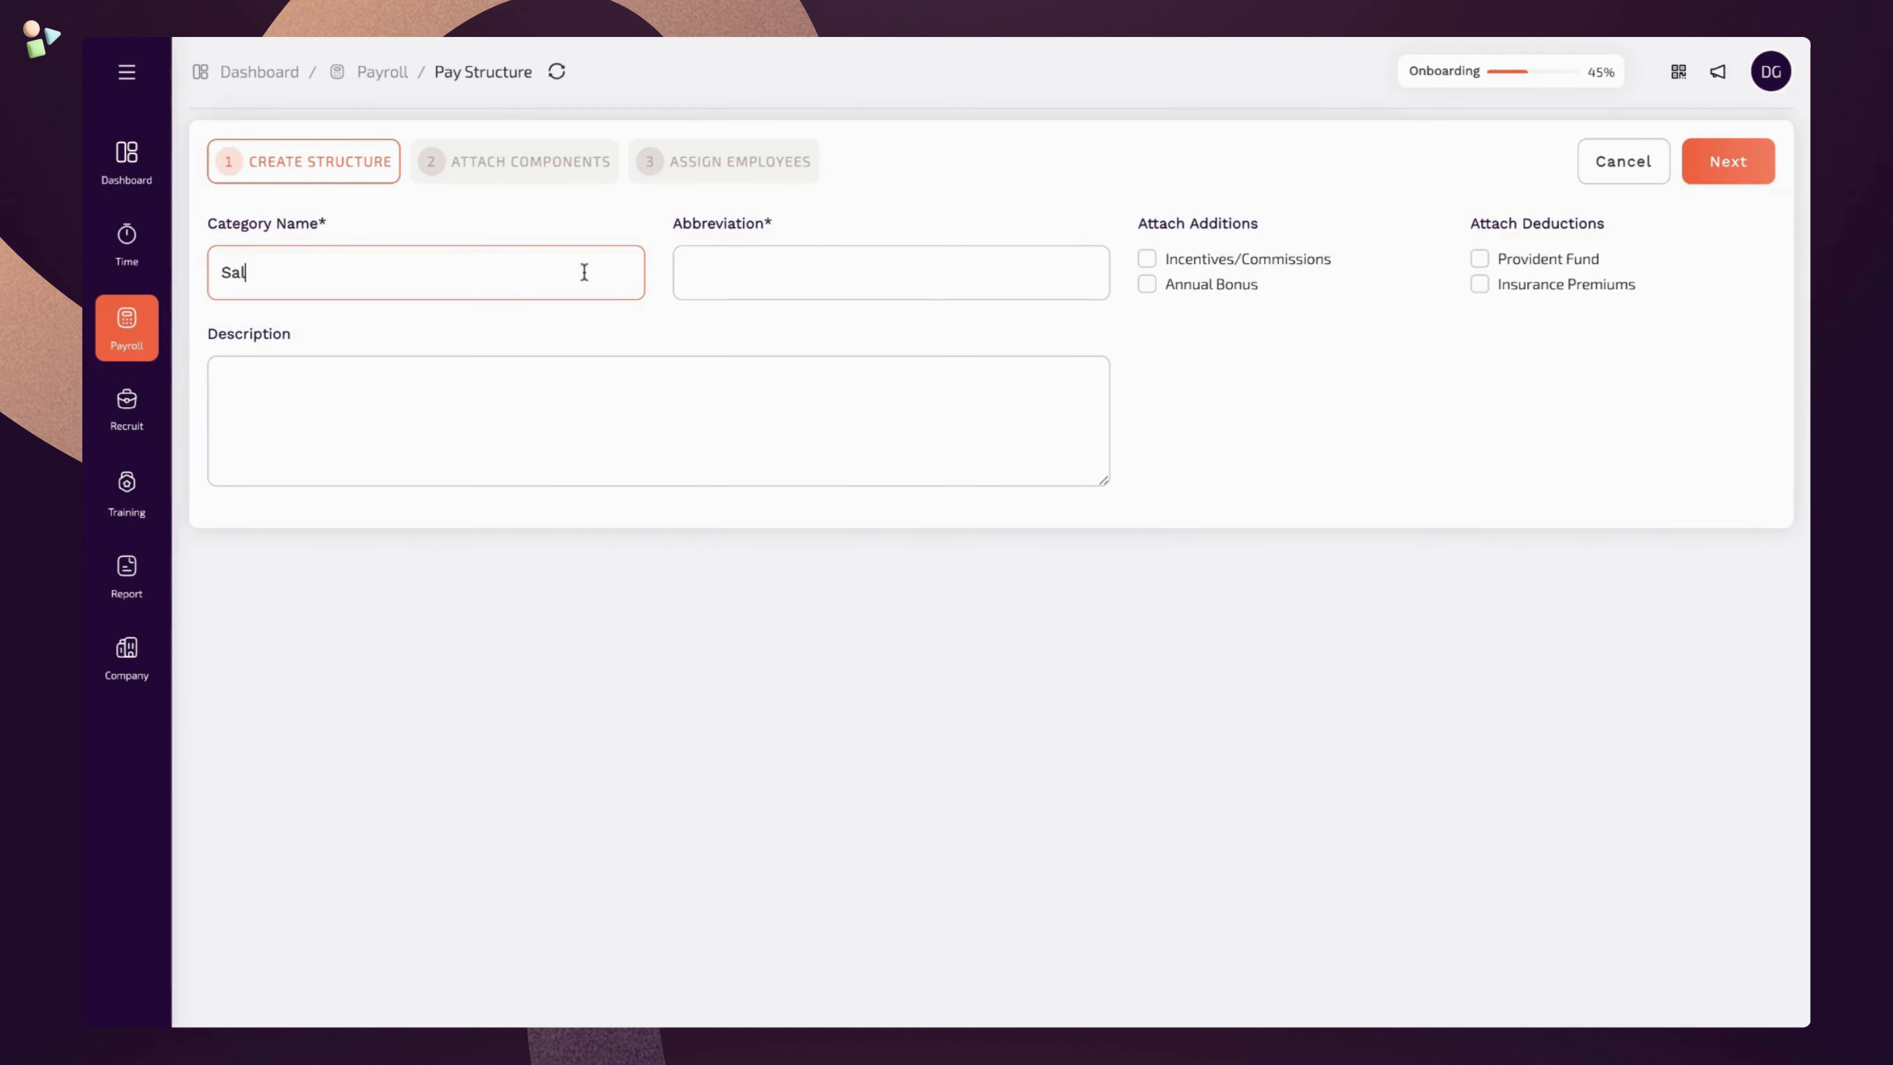
text(es Department - Level 2)
click(713, 273)
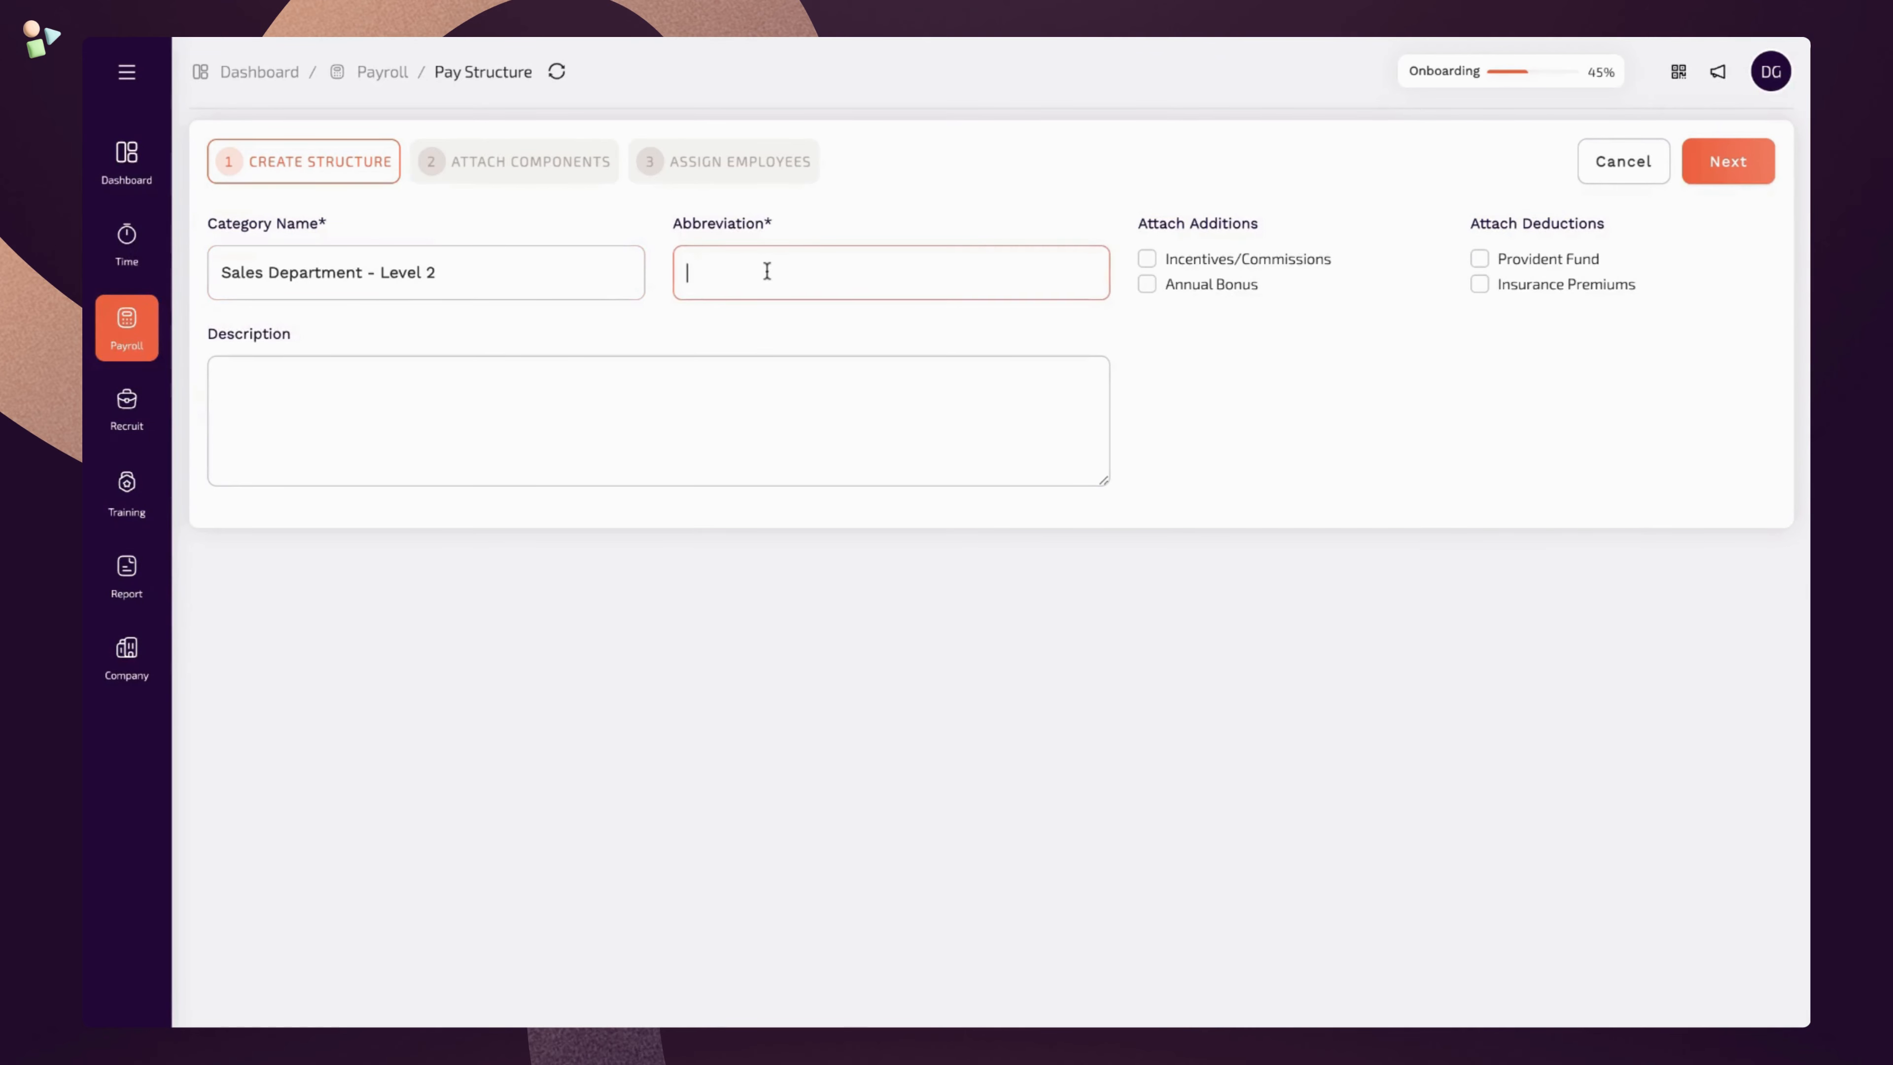
text(SD2)
Give the salary structure the description "This is for middle managers in the sales department."
click(599, 372)
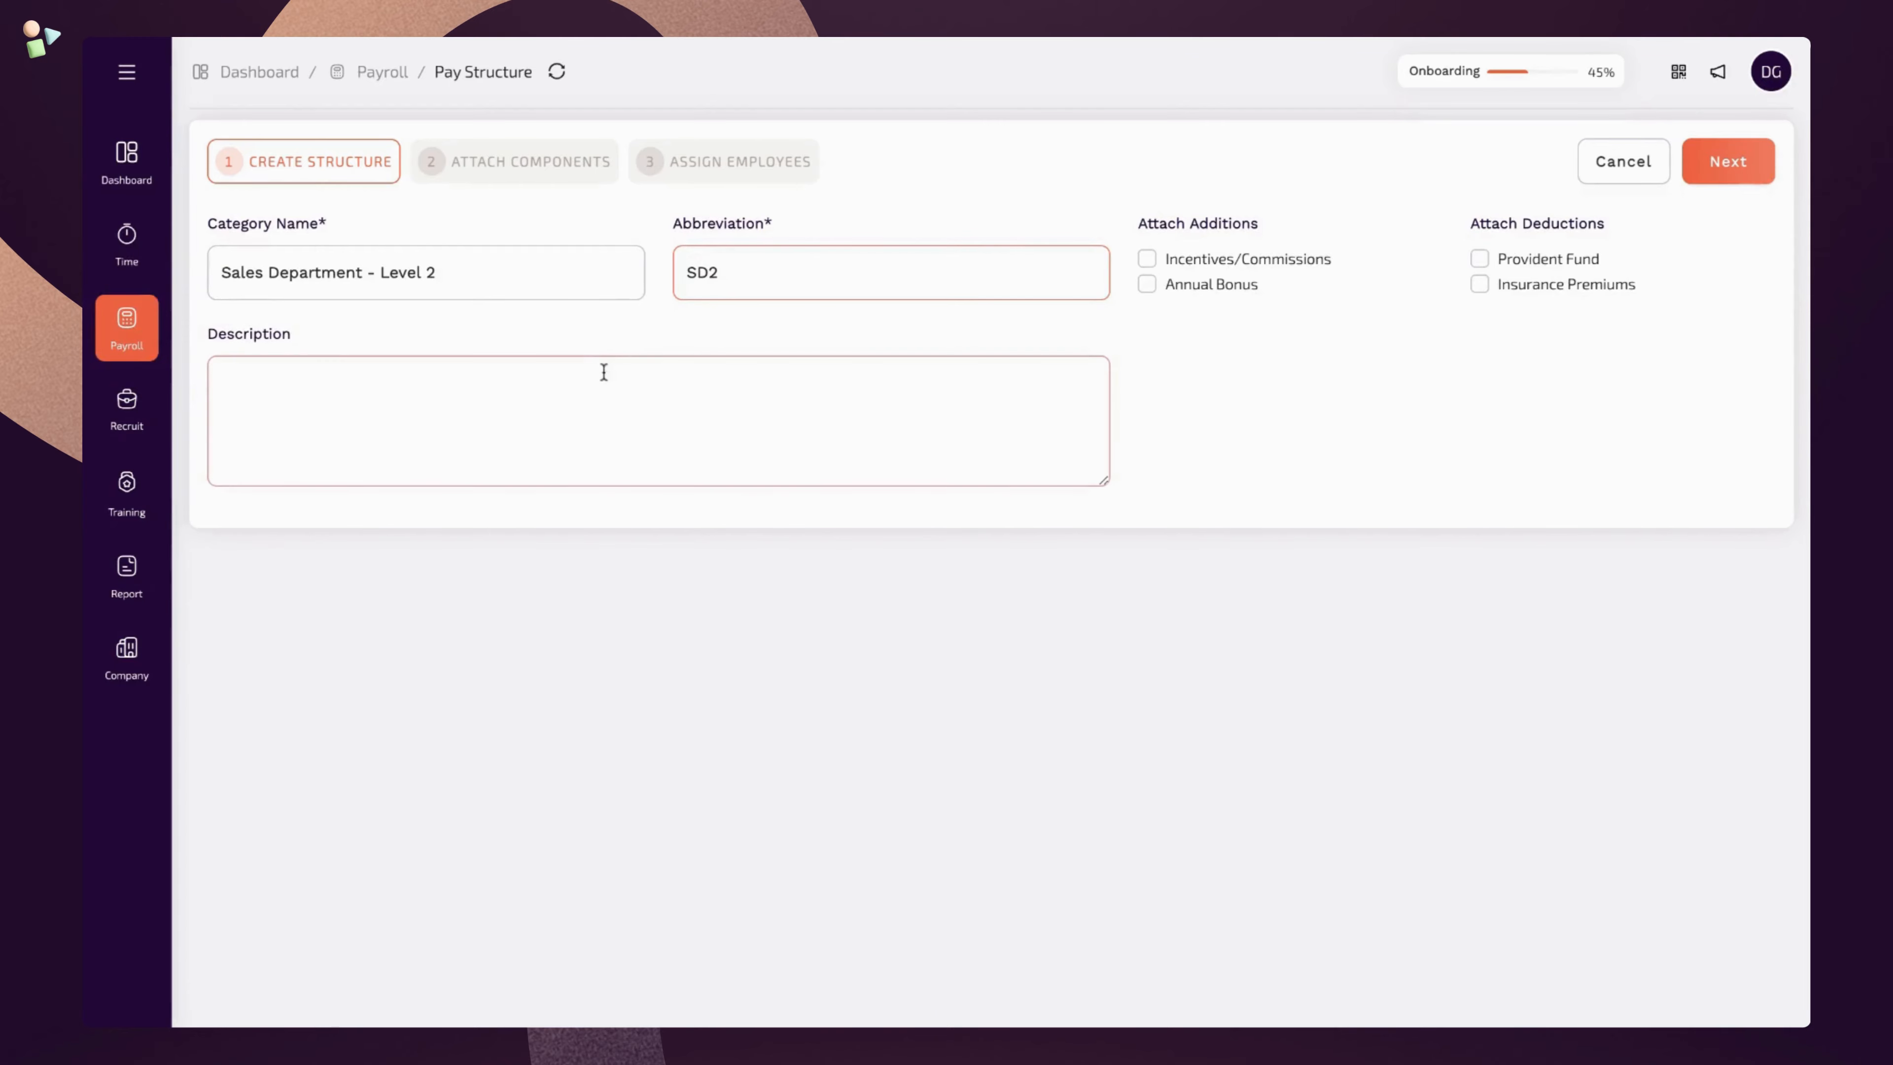
text(T)
text(is f)
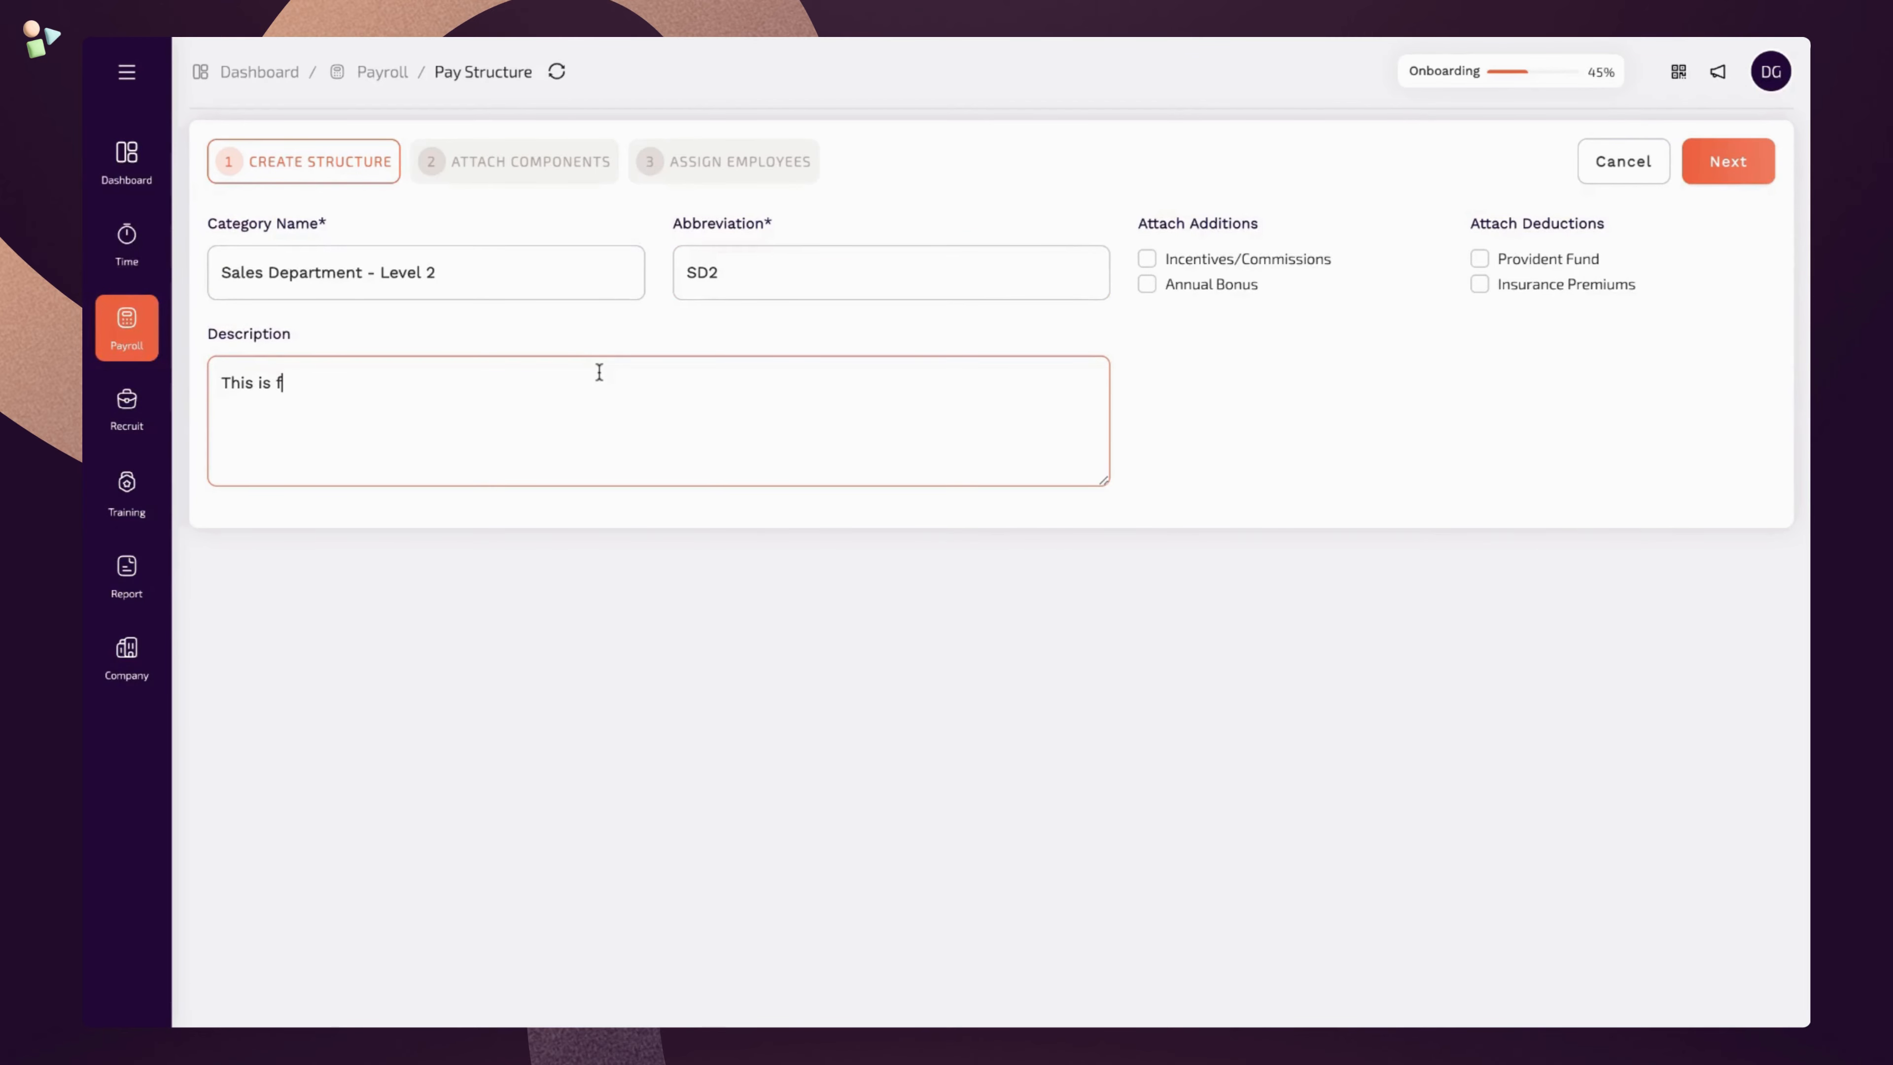
text(or middle manager i)
key(BackSpace)
key(BackSpace)
text(s in her)
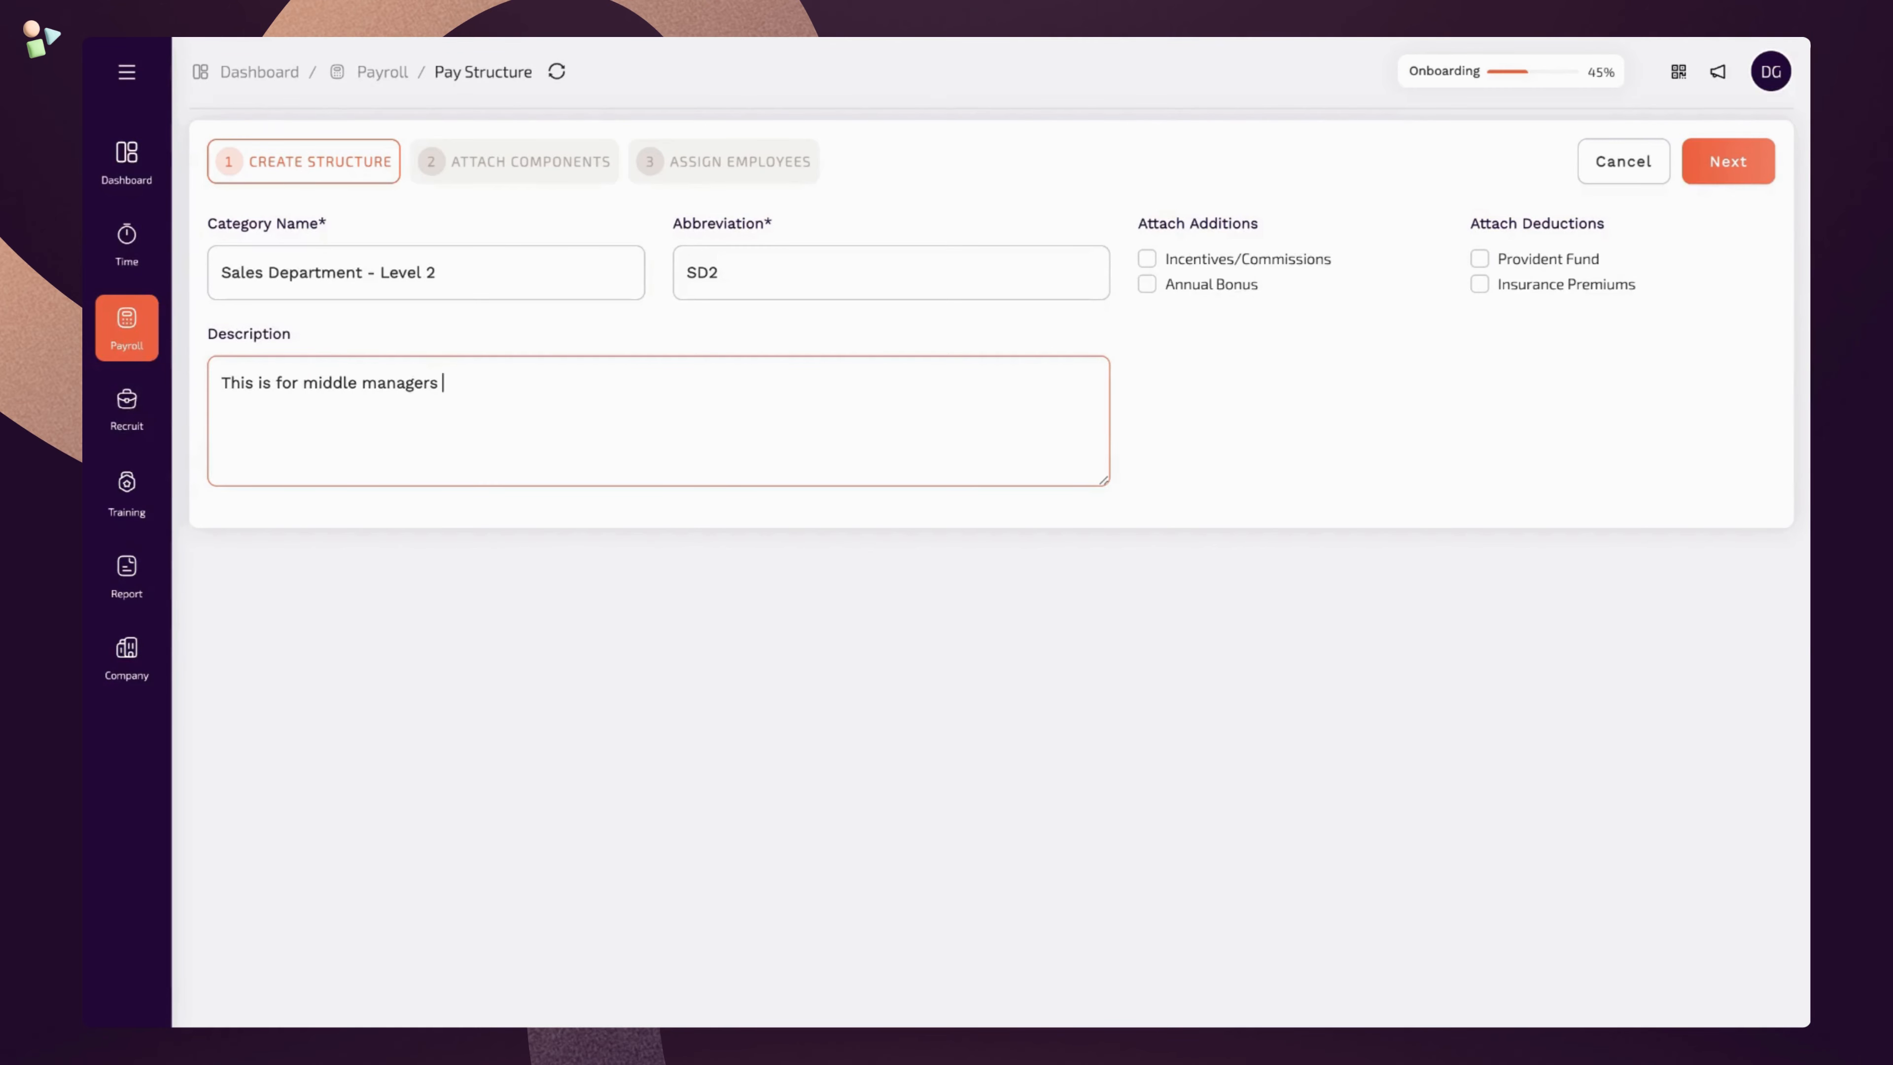
key(BackSpace)
key(BackSpace)
text(e sales department.)
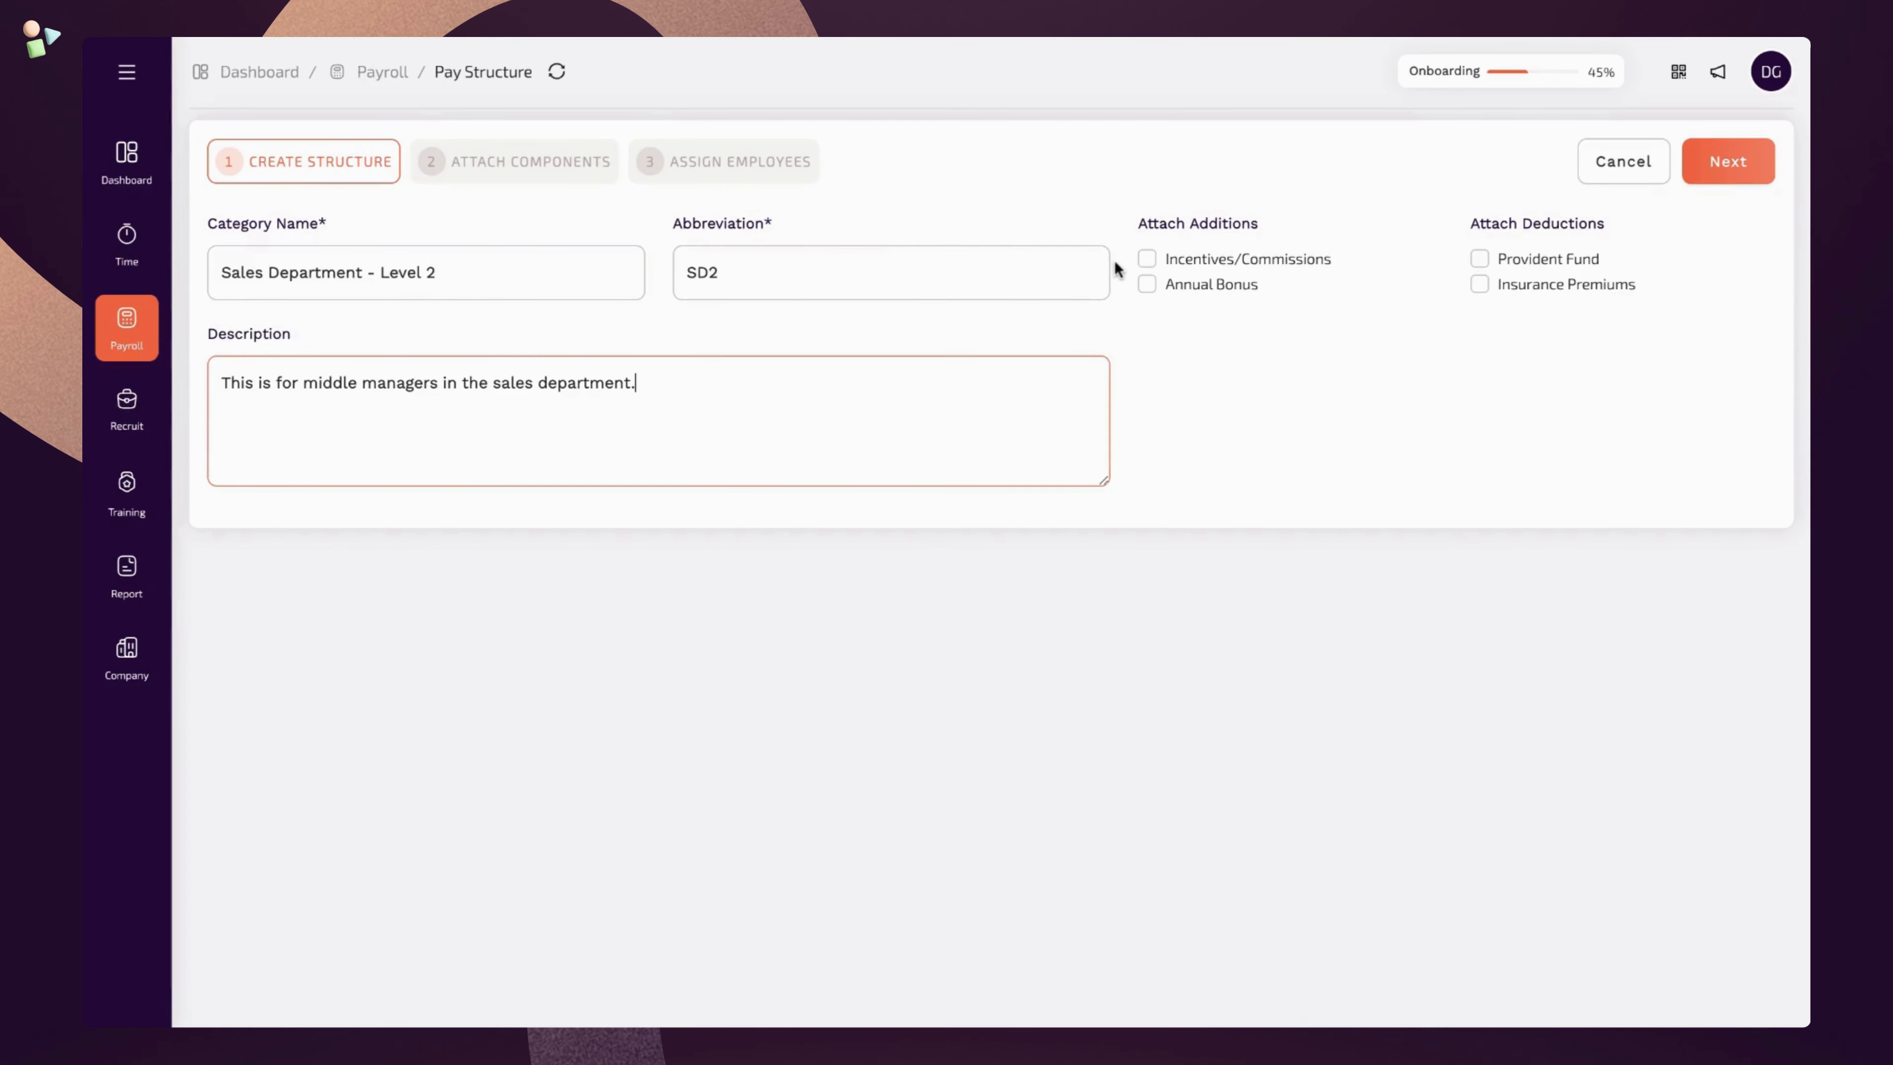
Attach the additions Incentives/Commissions and Annual Bonus and the deductions Provident Fund and Insurance Premiums, and proceed to the component amounts
click(1156, 267)
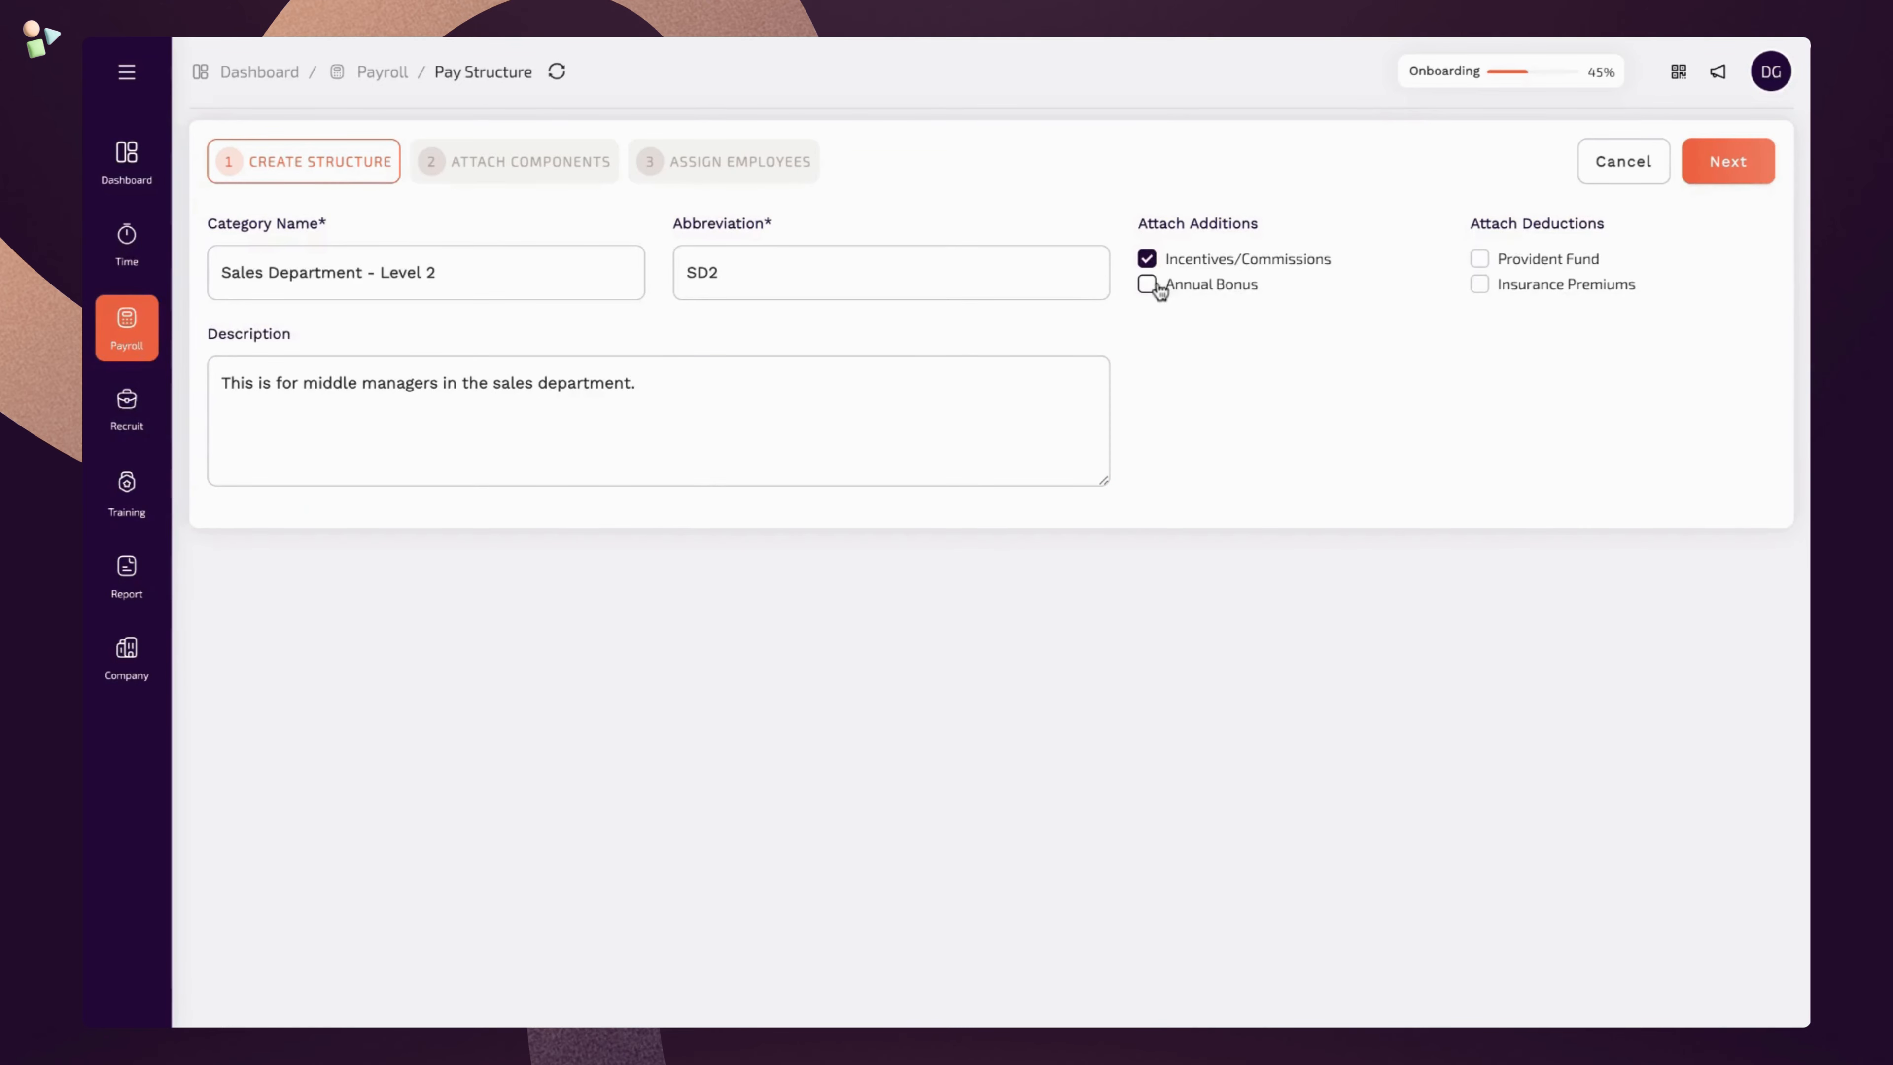
click(1157, 287)
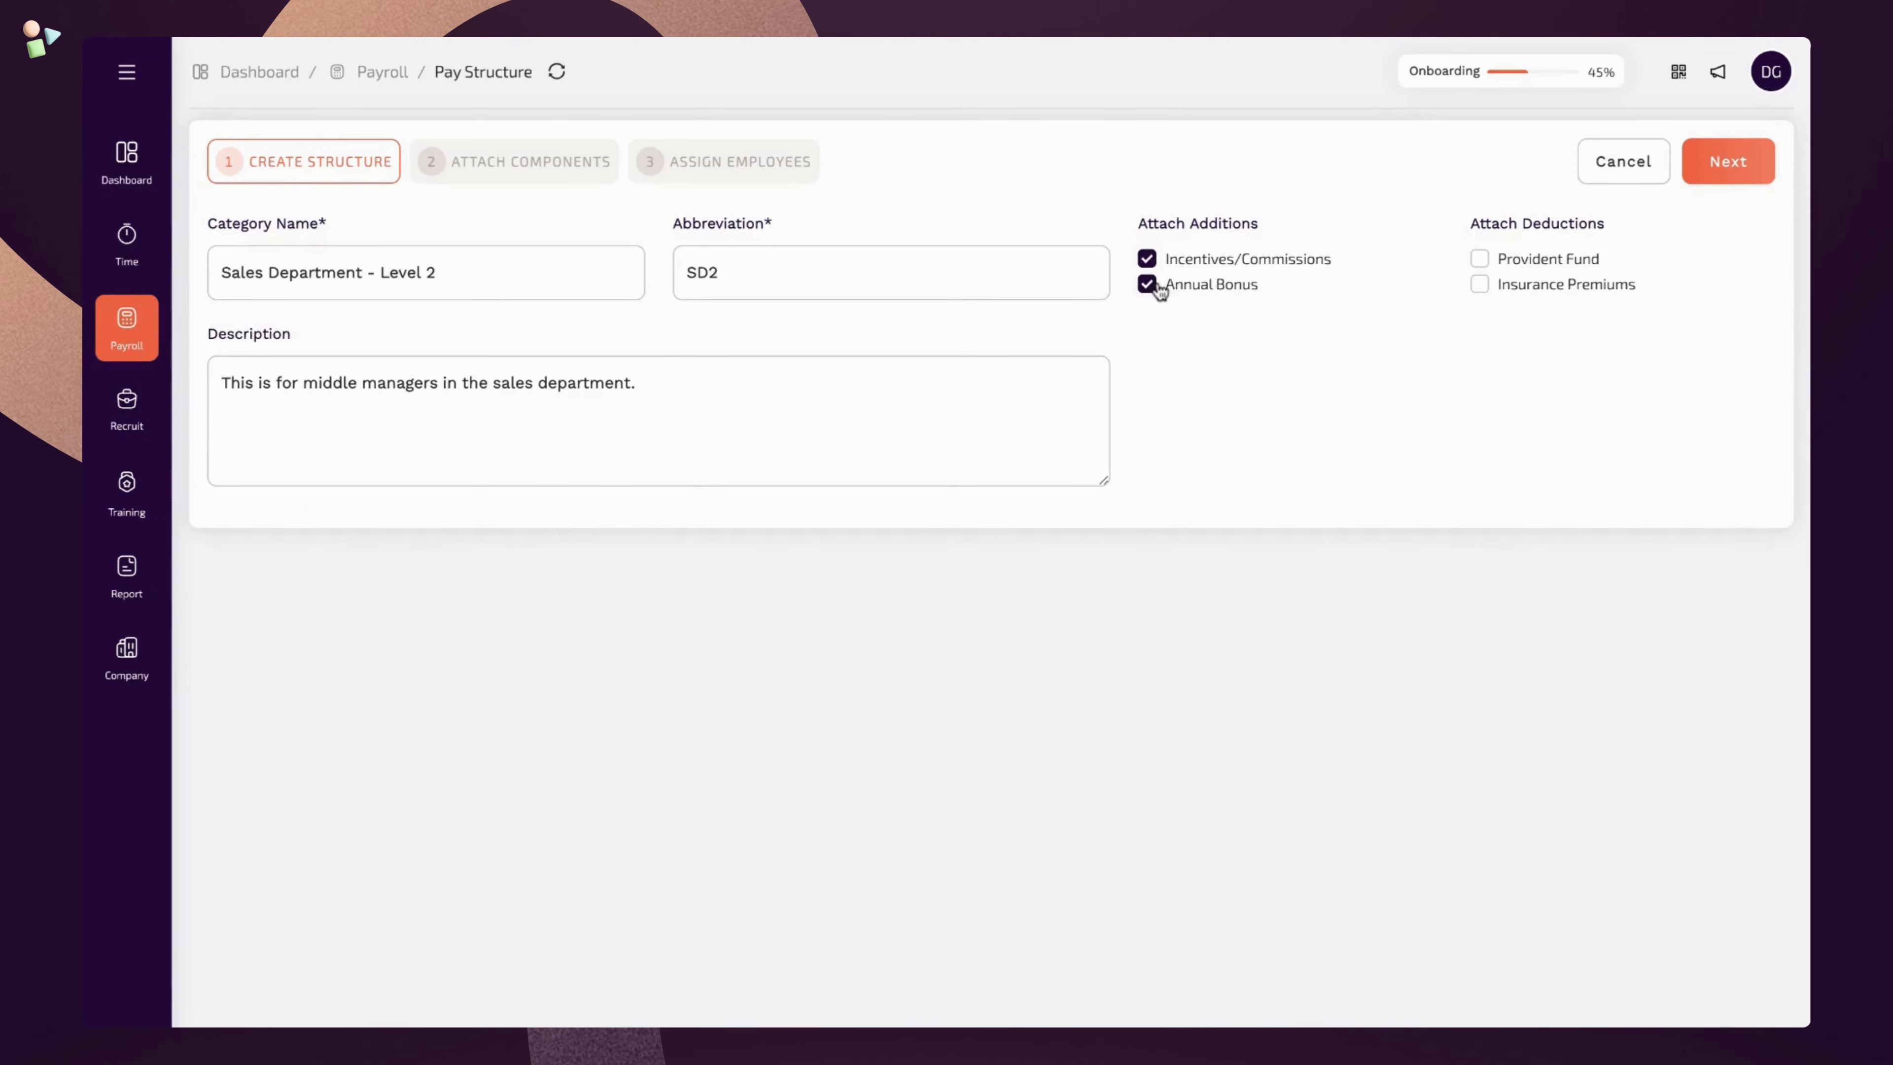
click(1480, 261)
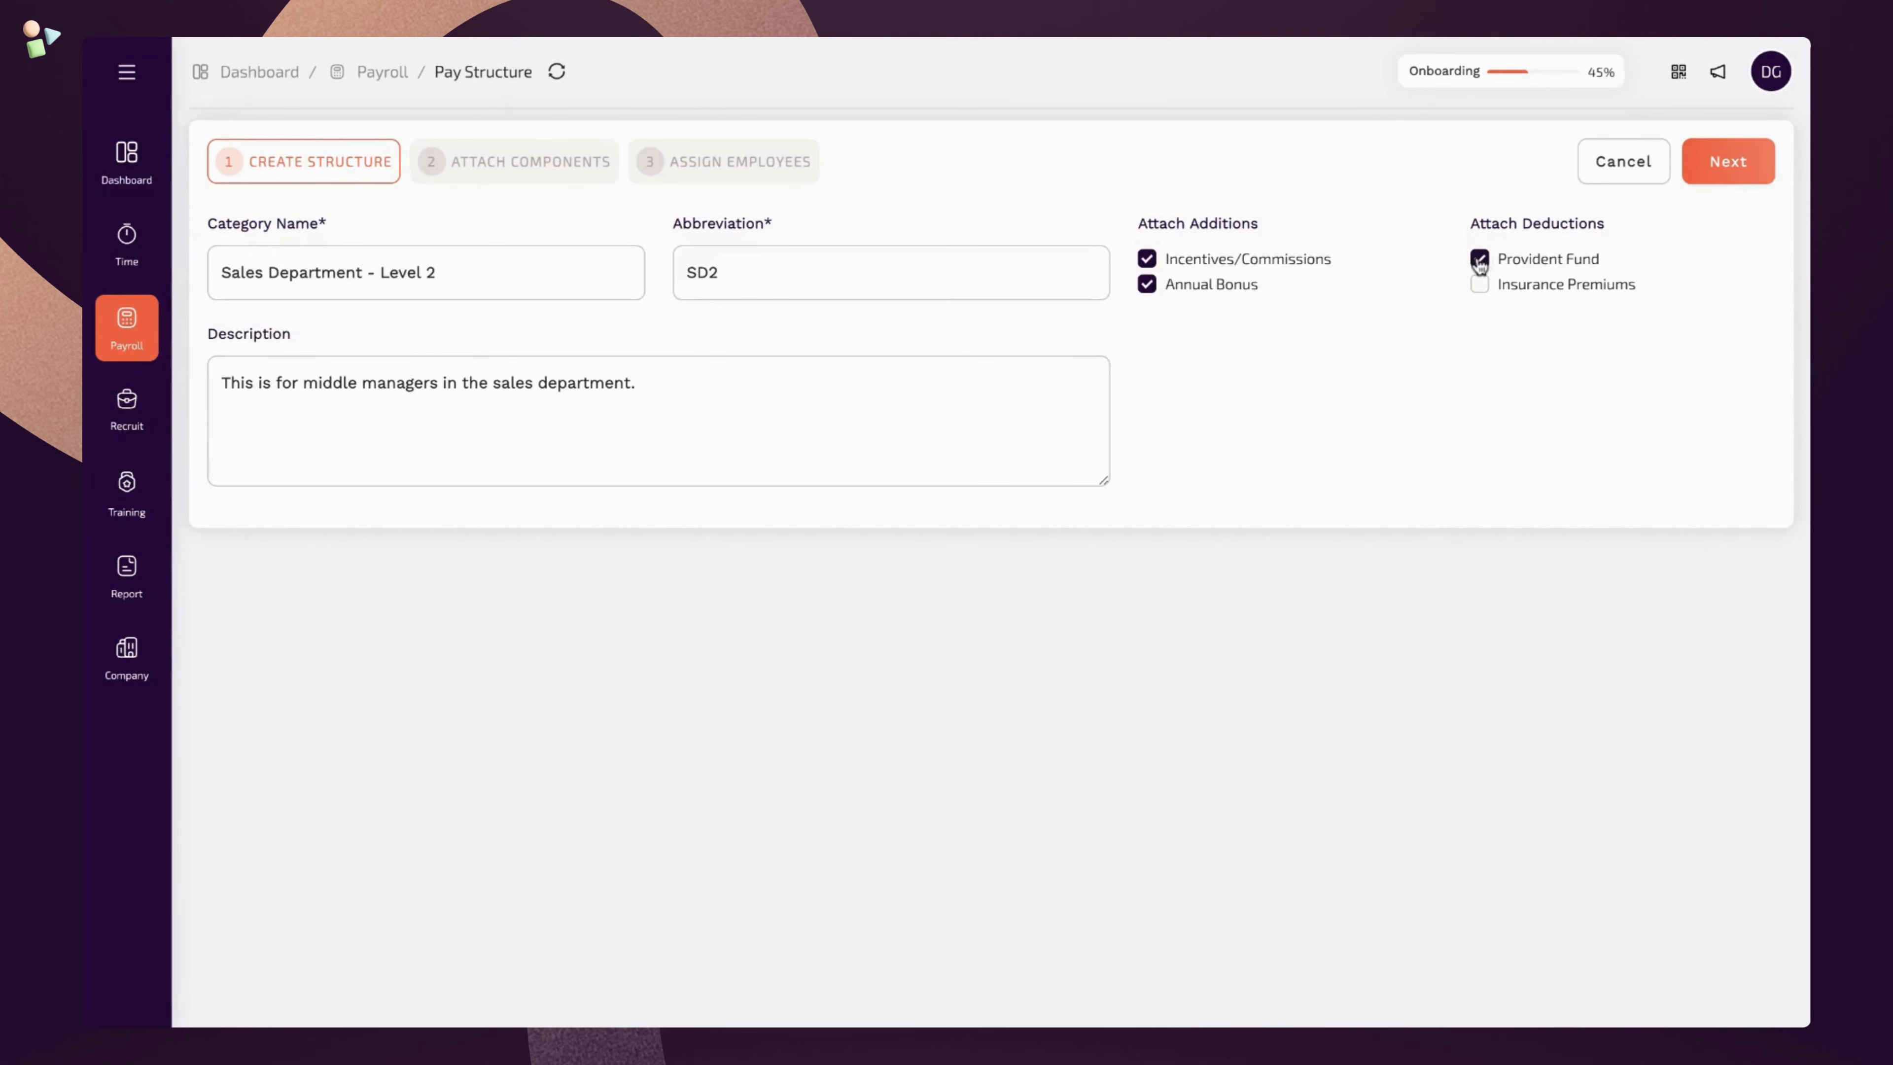
click(1488, 294)
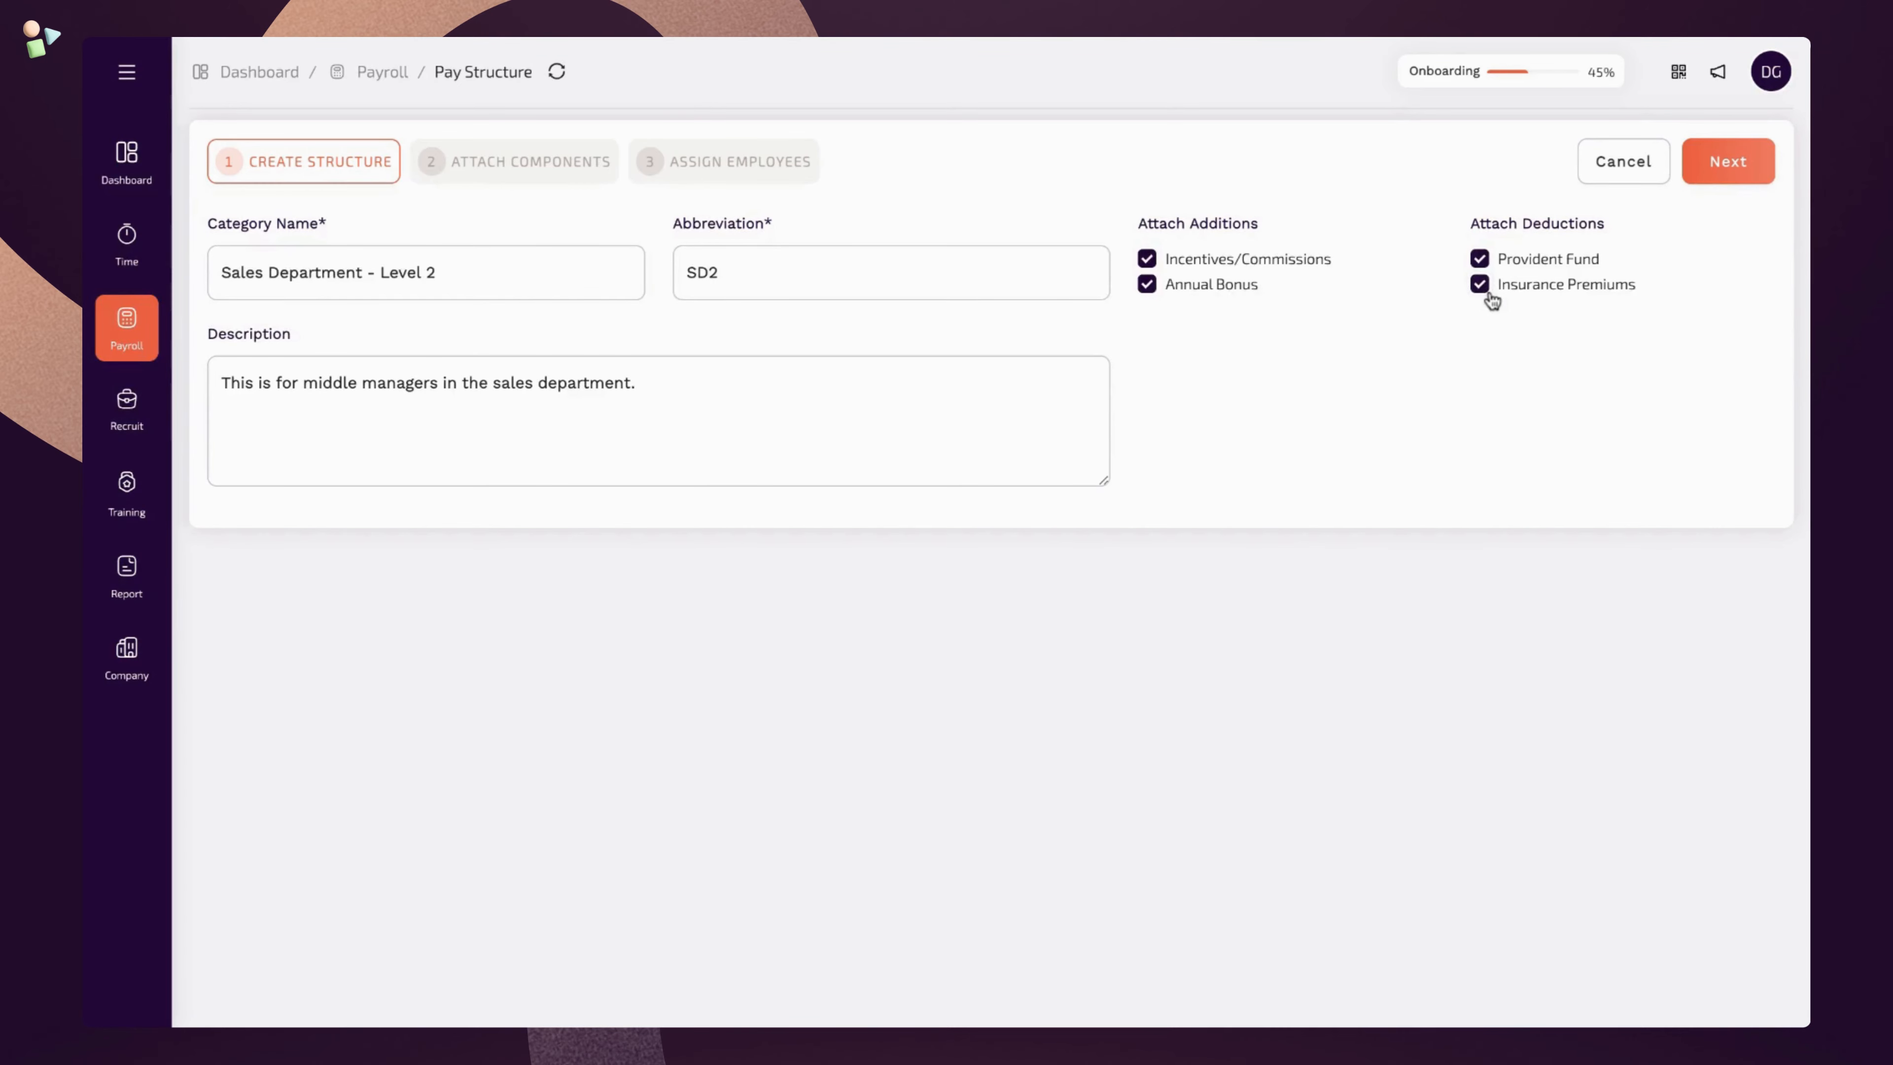
click(1730, 166)
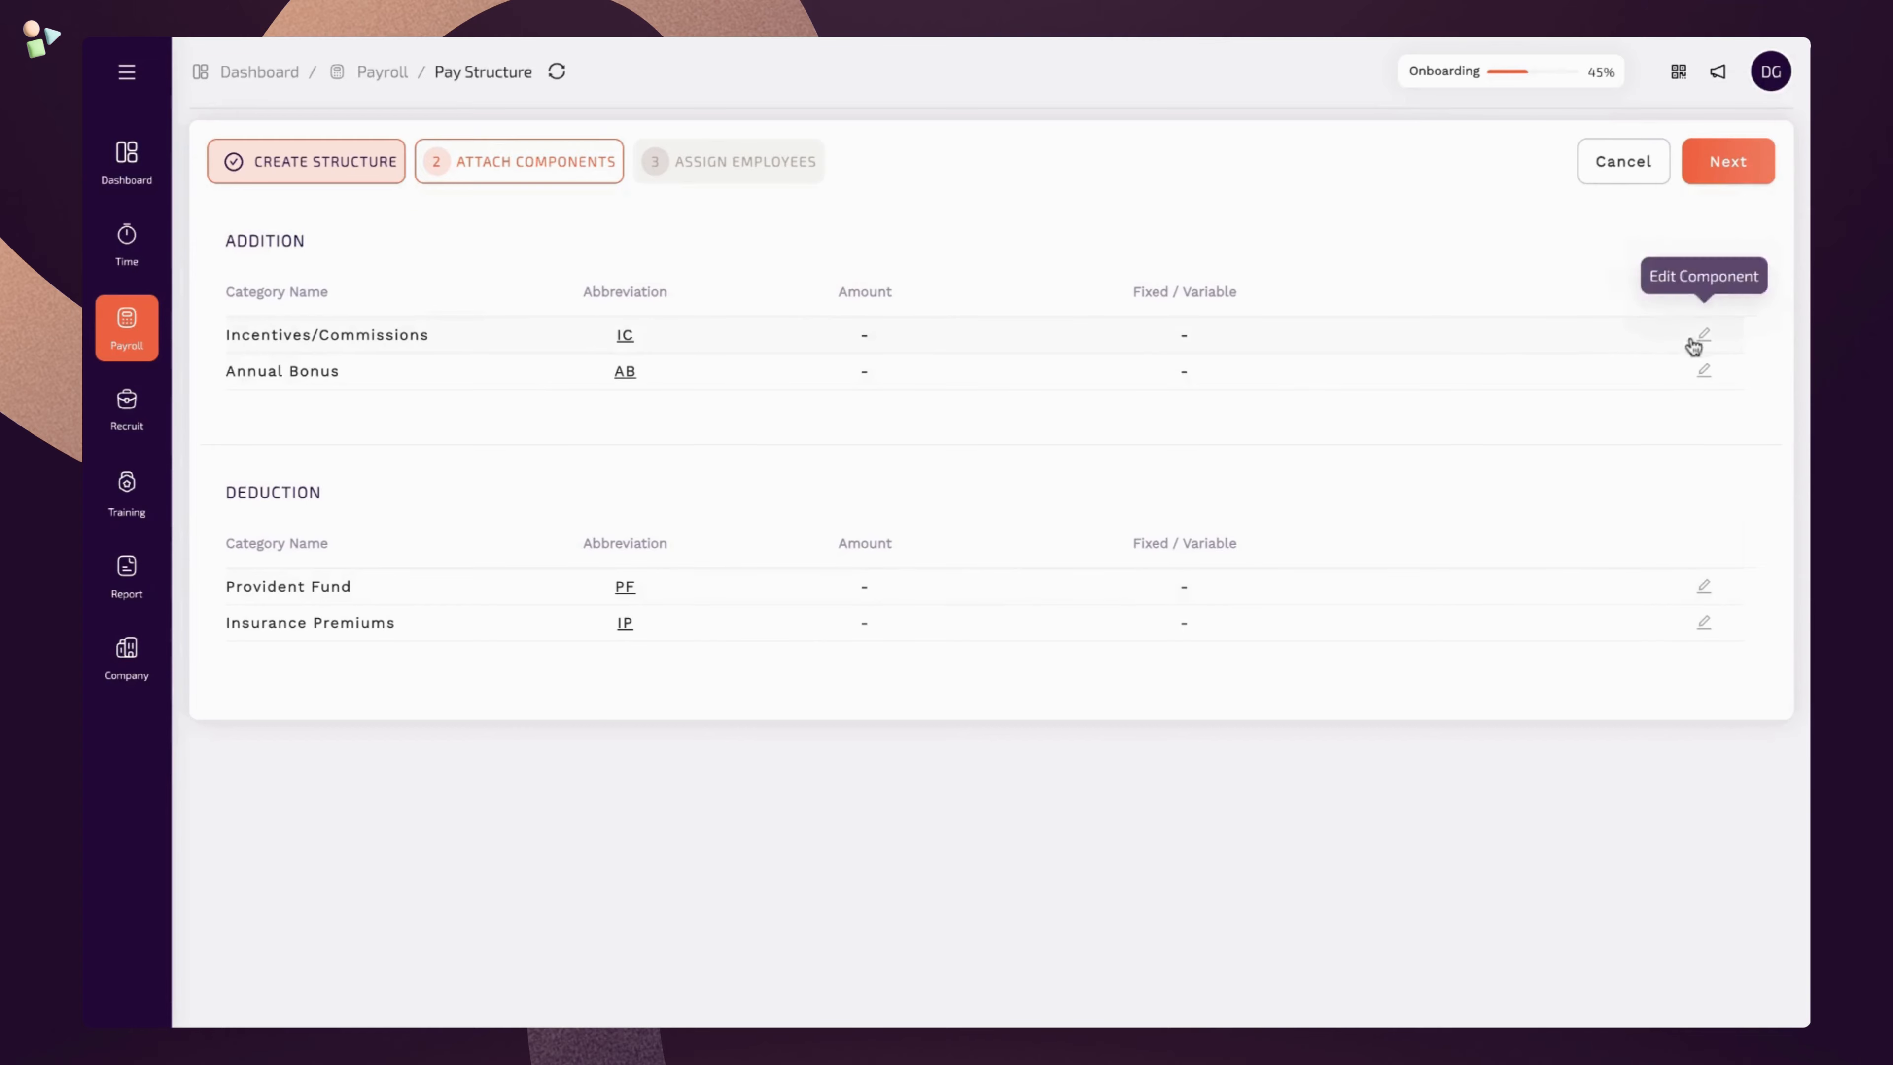
Set the Incentives/Commissions addition to 20 % of Basic
click(1704, 334)
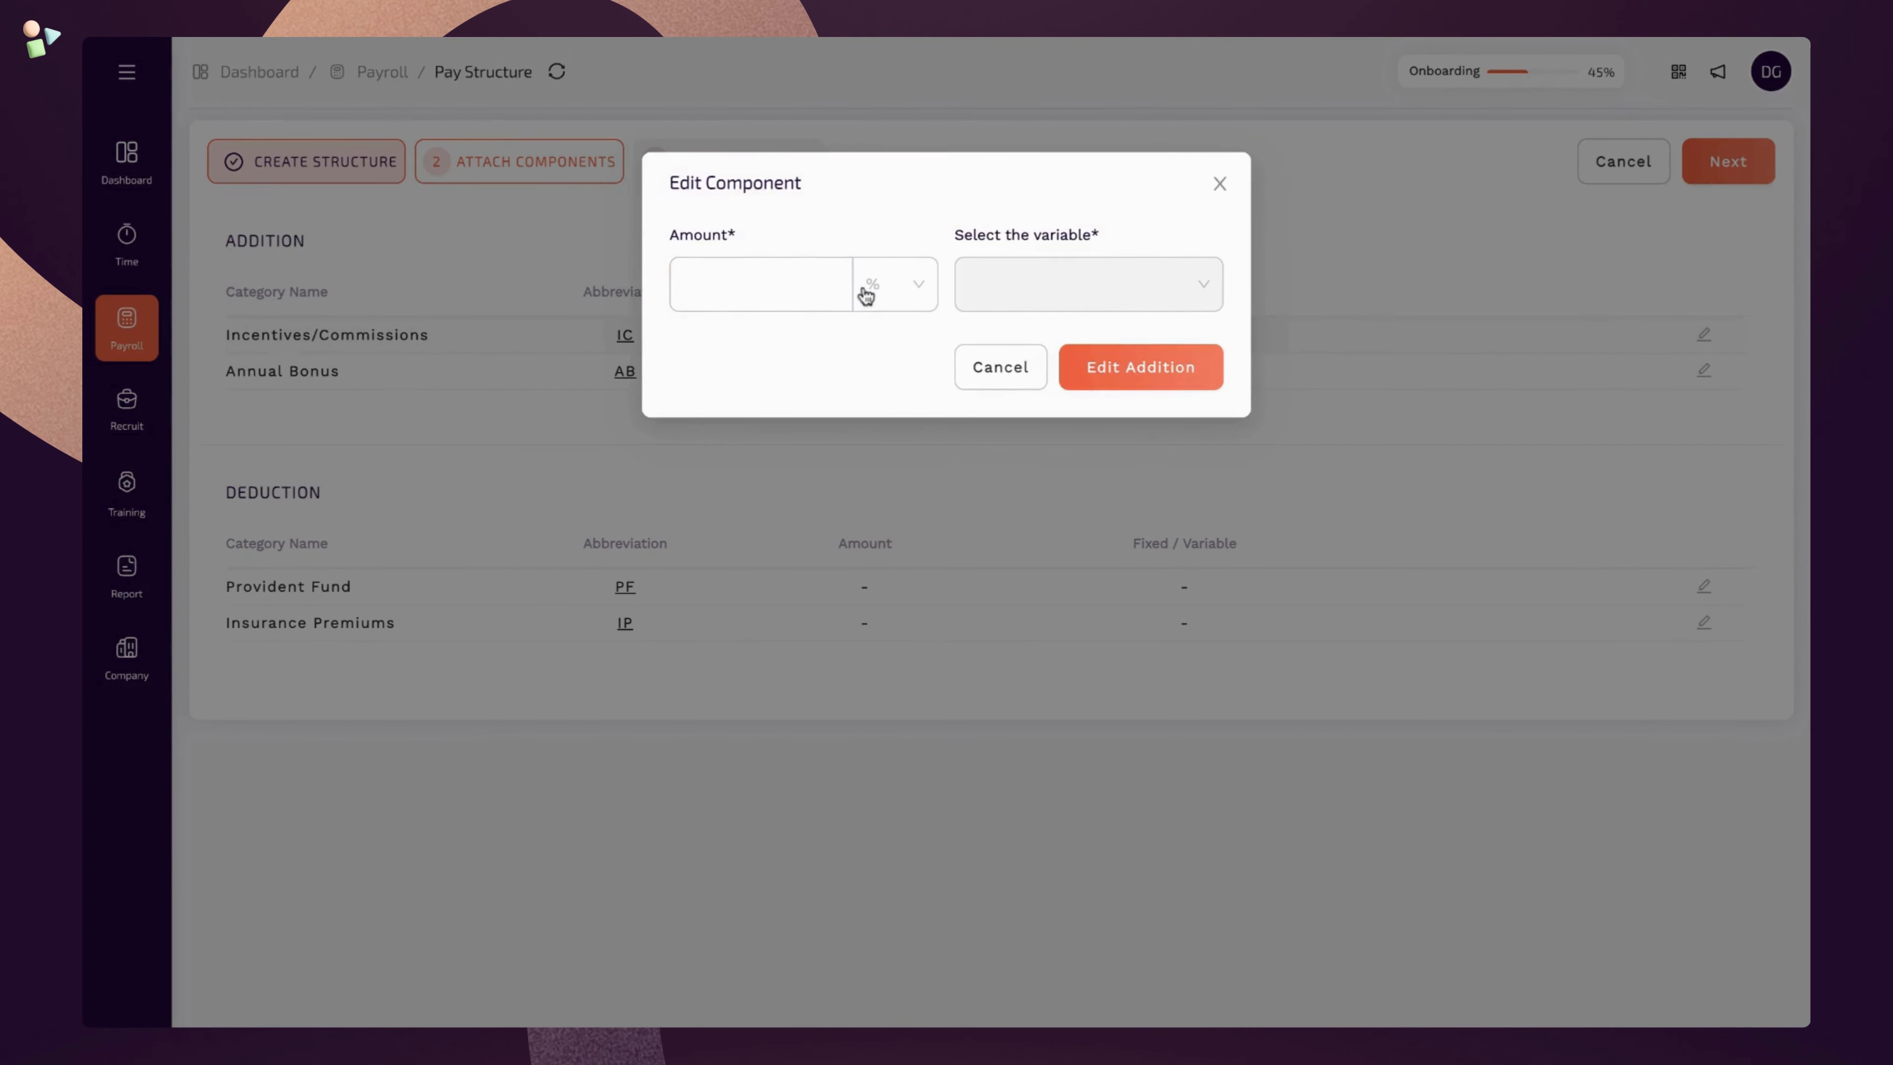
click(816, 287)
text(20)
click(901, 304)
click(887, 336)
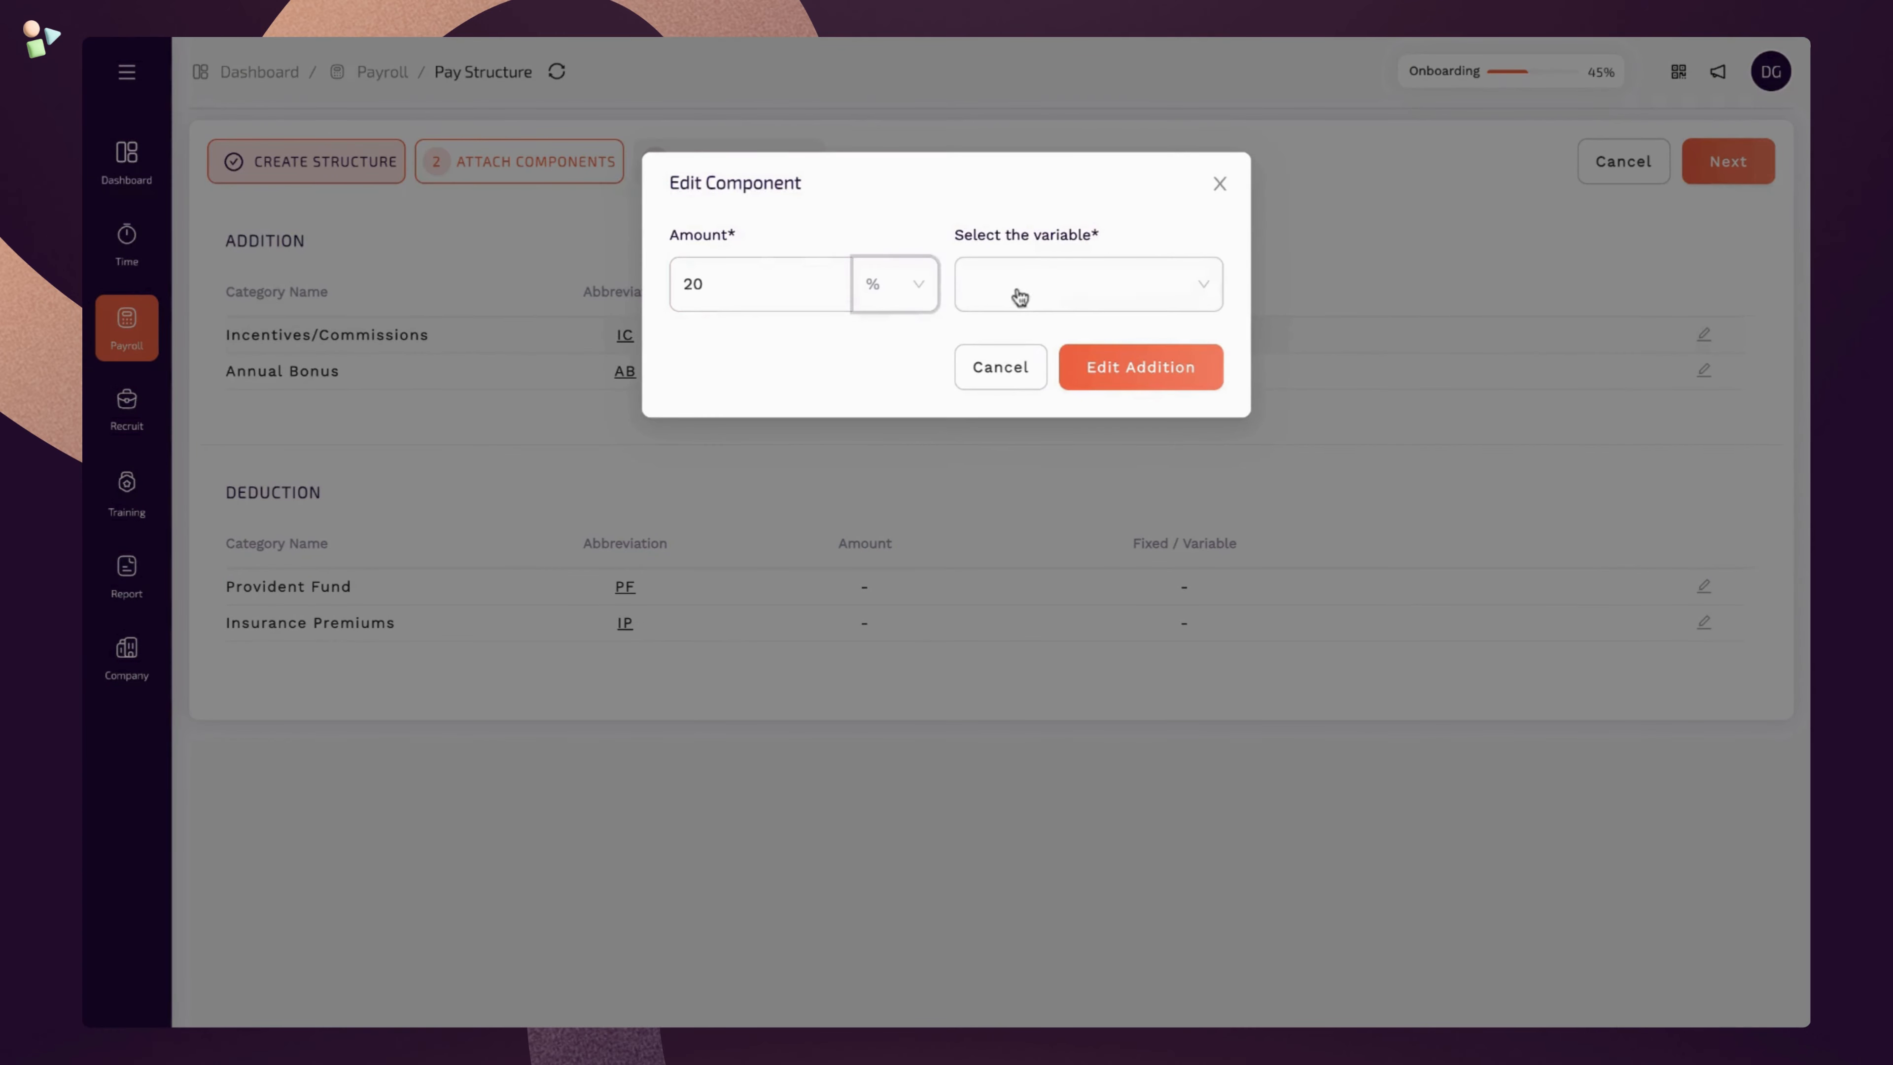
click(1018, 296)
click(1018, 334)
click(1134, 367)
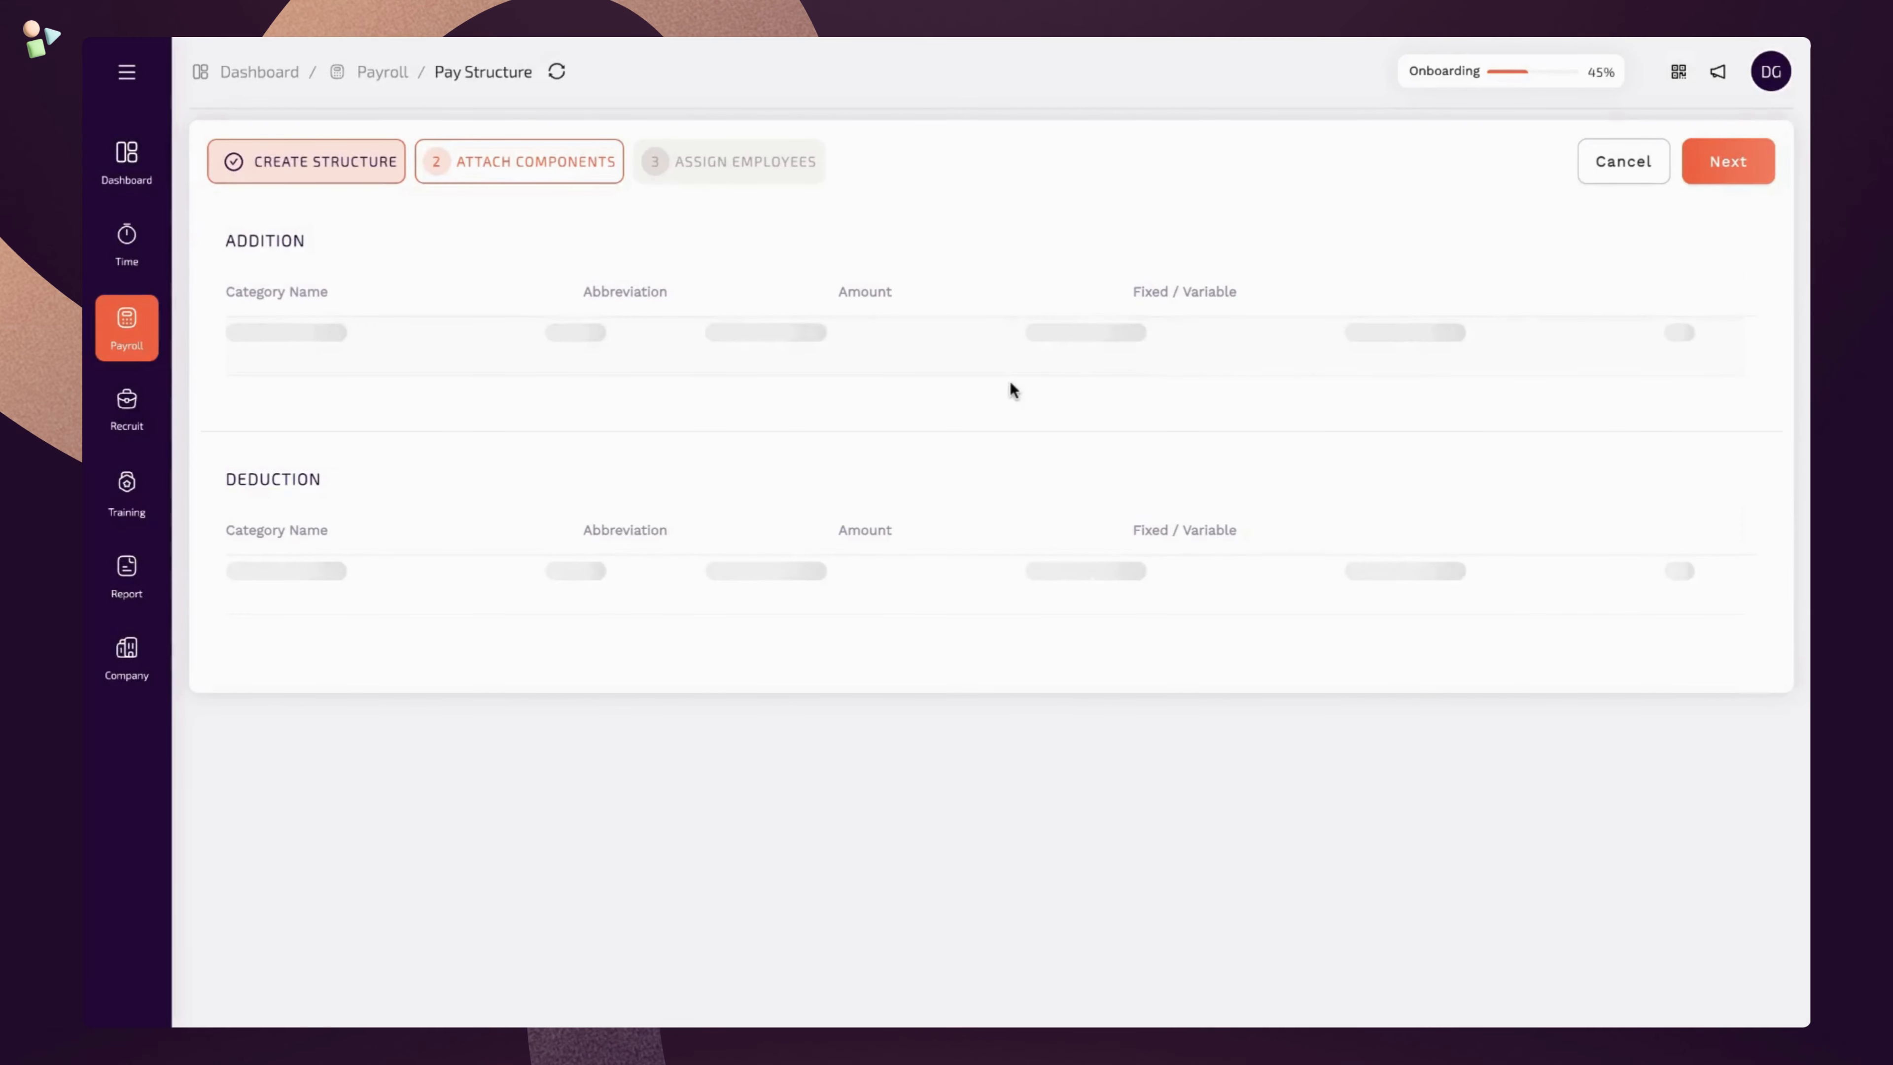
Set the Annual Bonus addition to a fixed amount of 5000 AED
click(1705, 371)
click(929, 303)
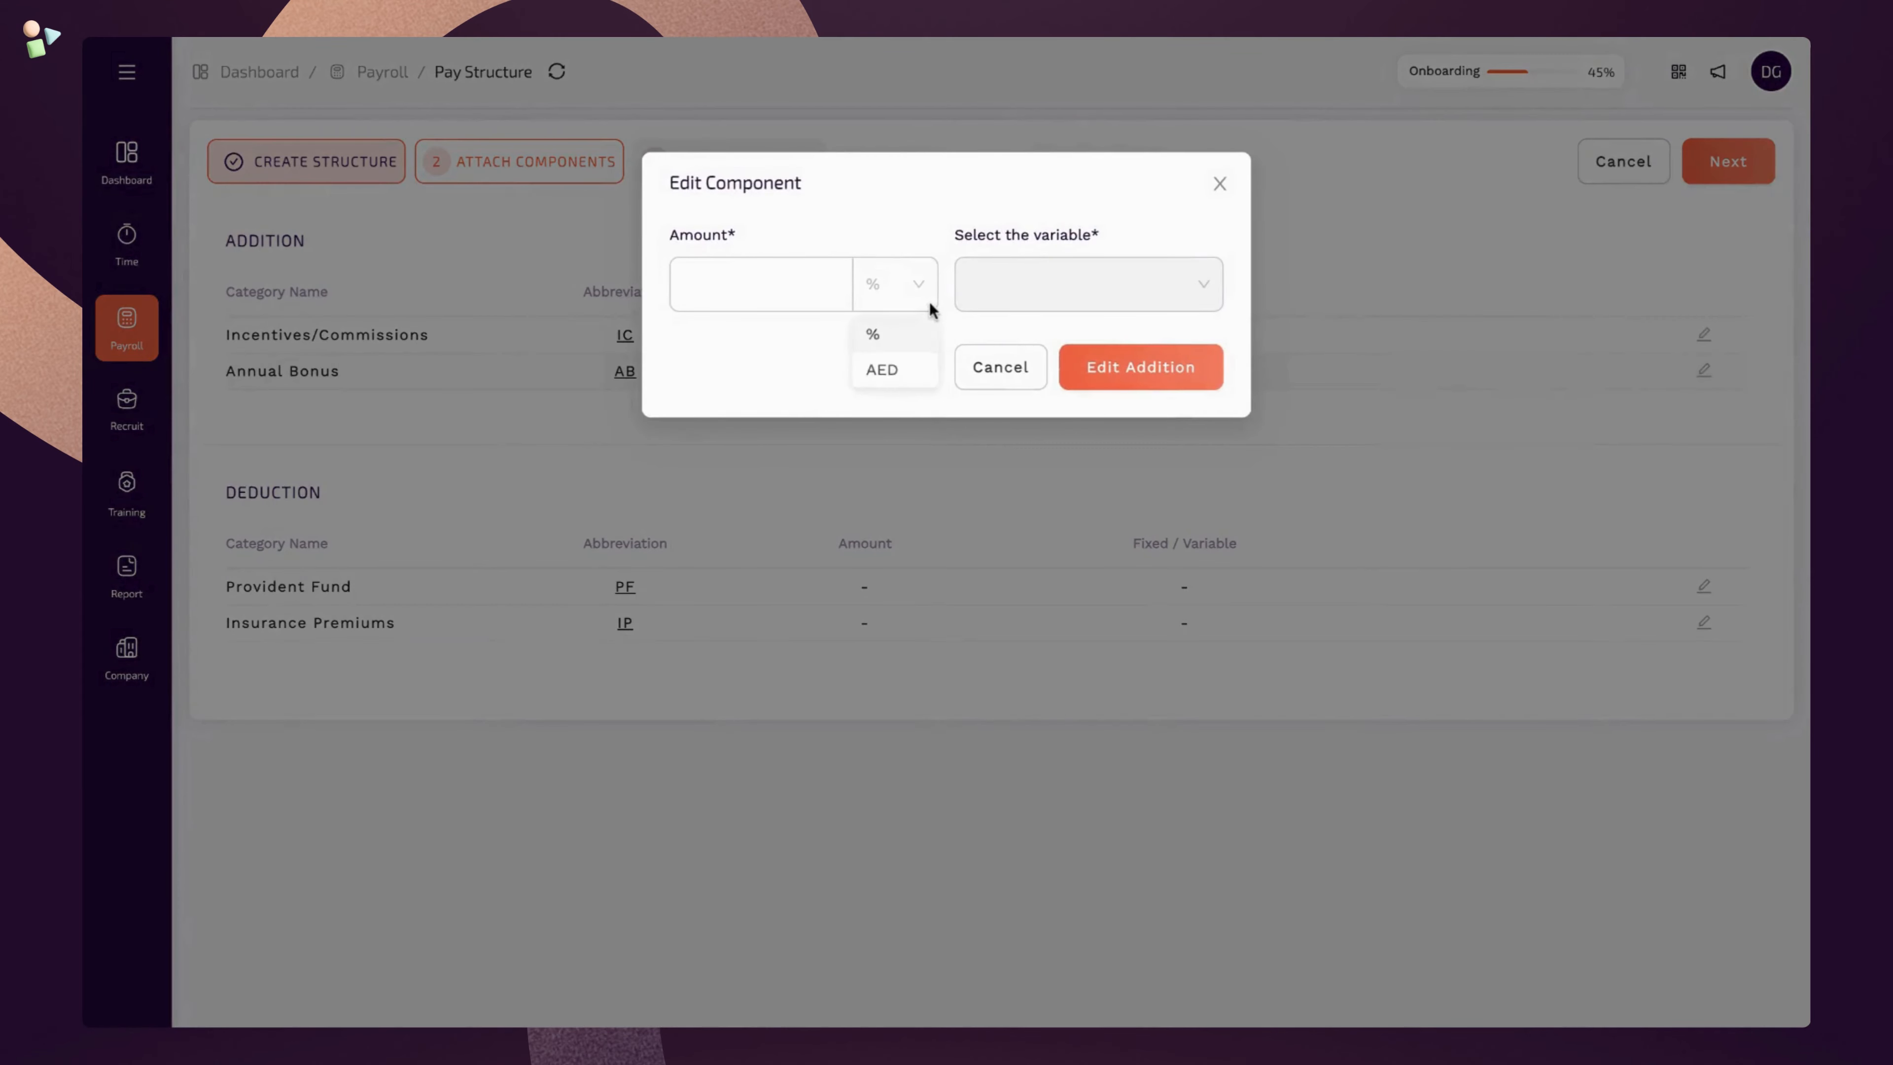
click(880, 368)
click(782, 297)
text(5000)
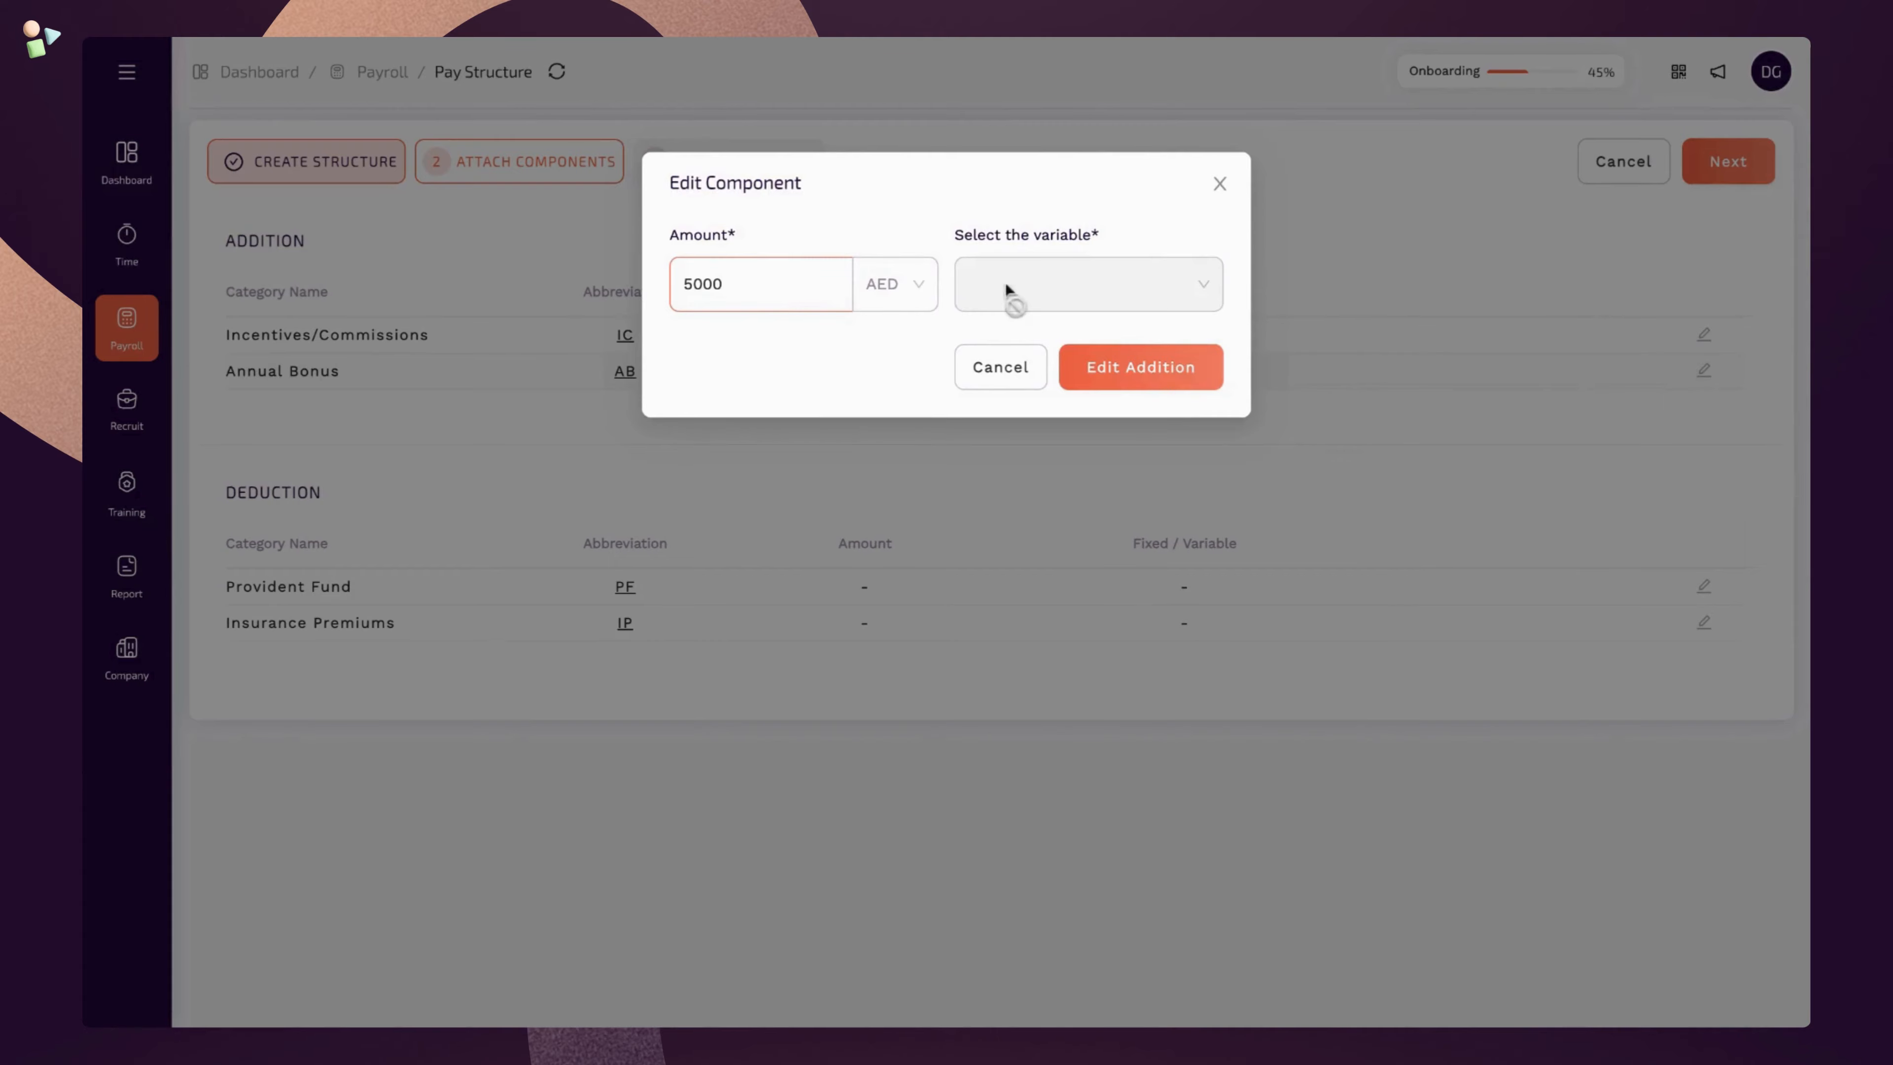
click(1125, 368)
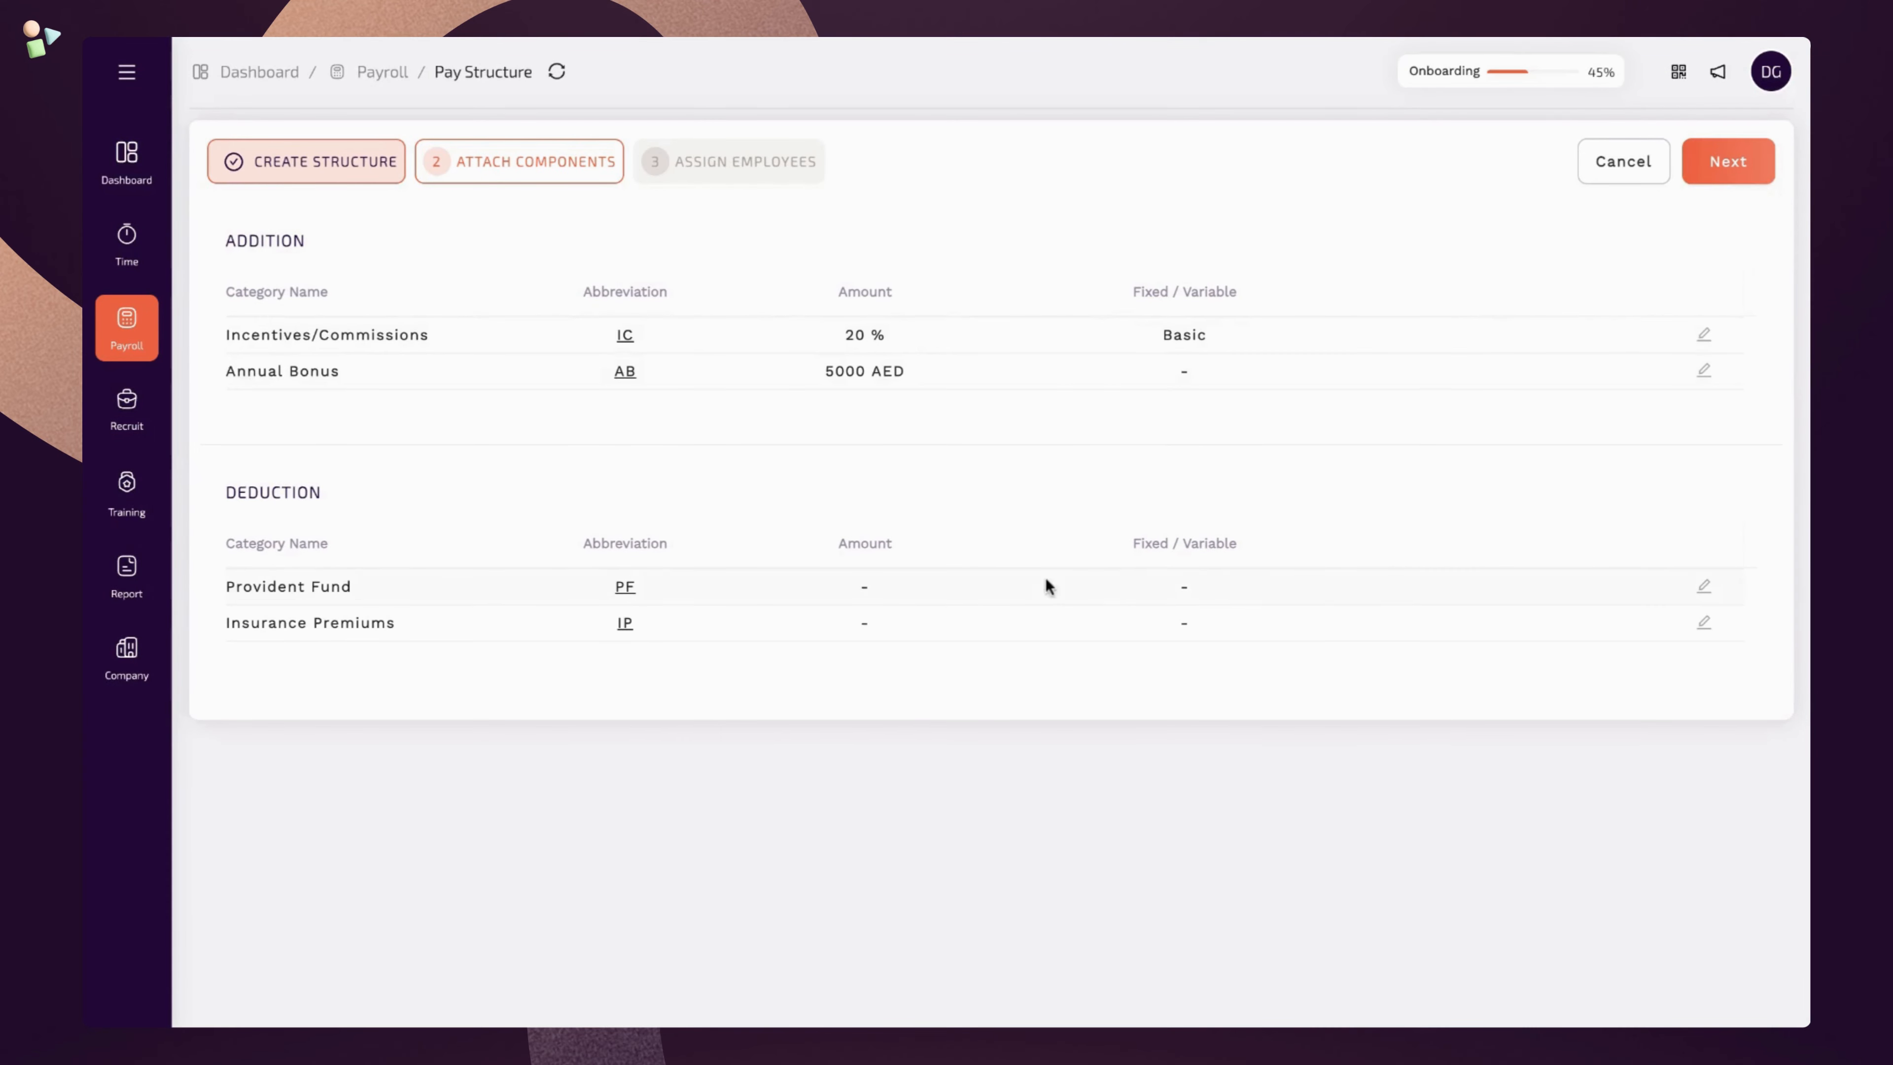
Set the Provident Fund deduction to 2 % of Basic
click(1705, 588)
click(813, 282)
text(2)
click(904, 302)
click(873, 335)
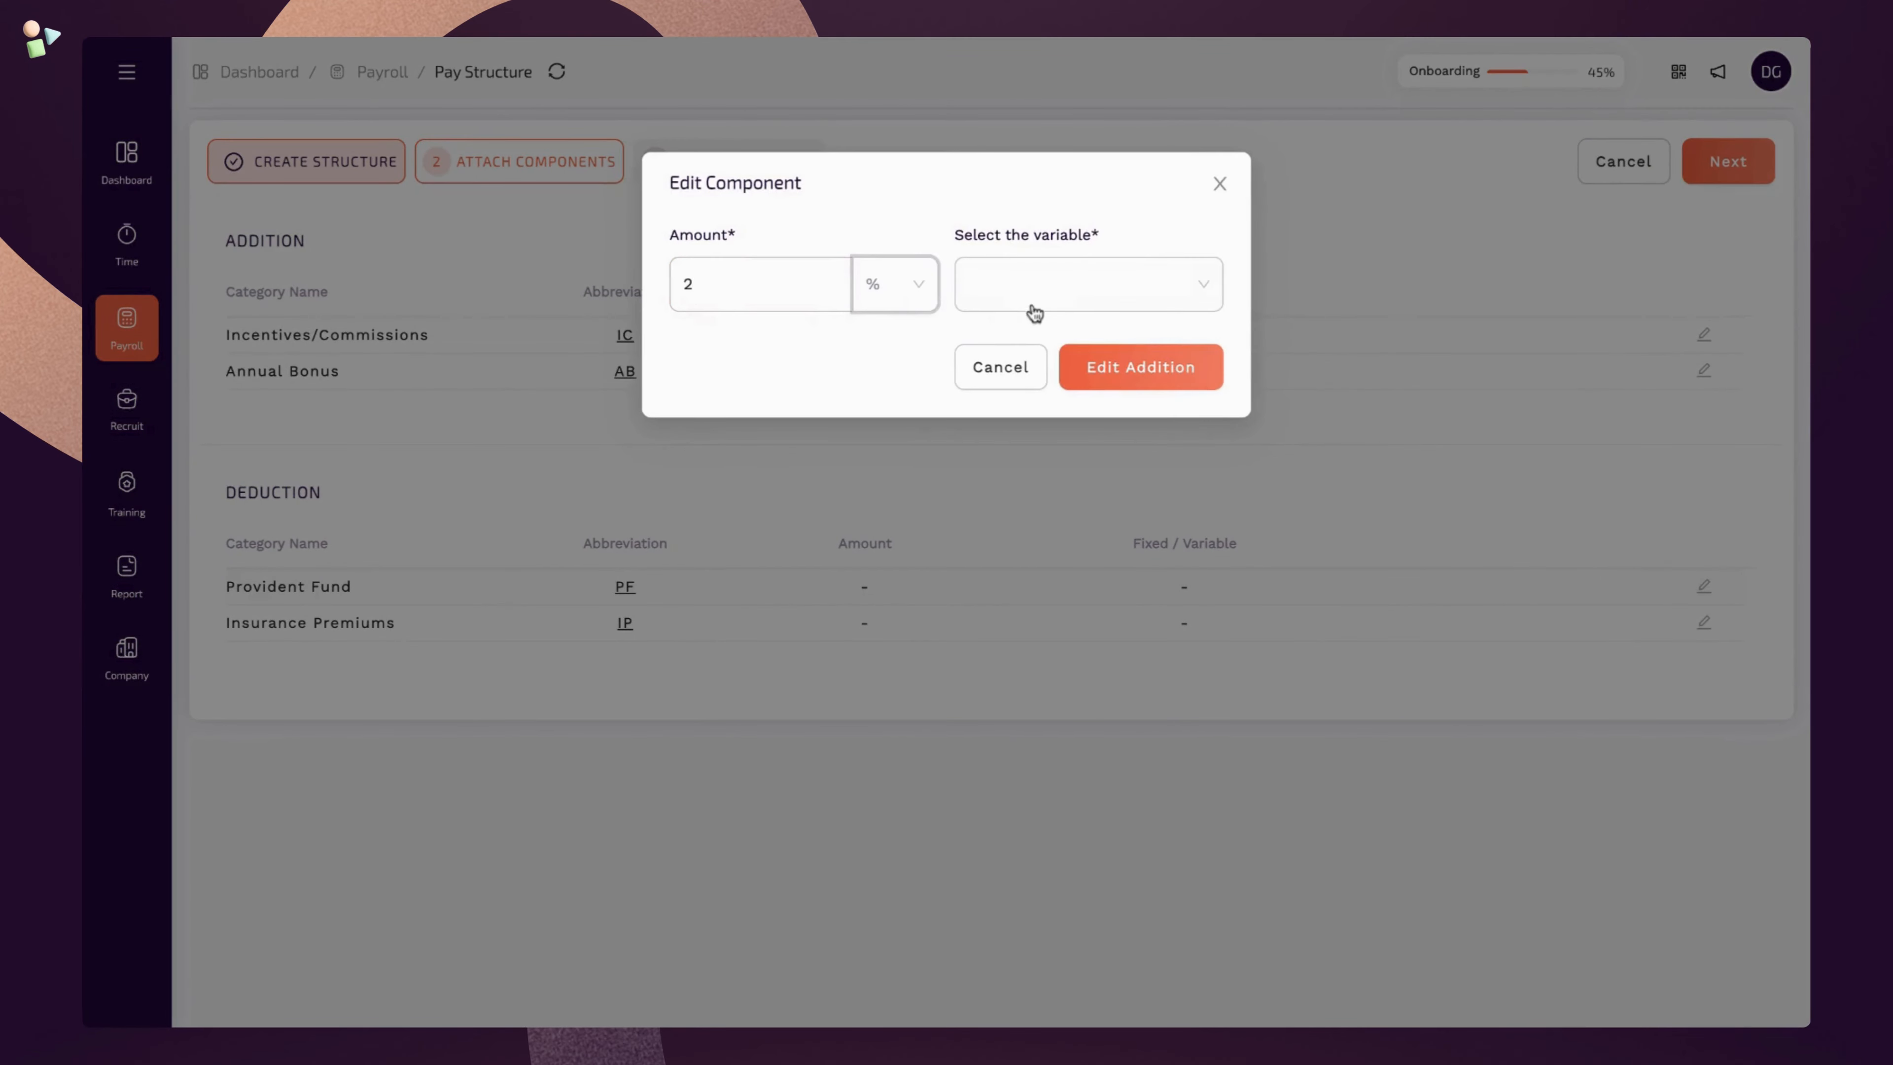
click(1027, 309)
click(984, 330)
click(1141, 367)
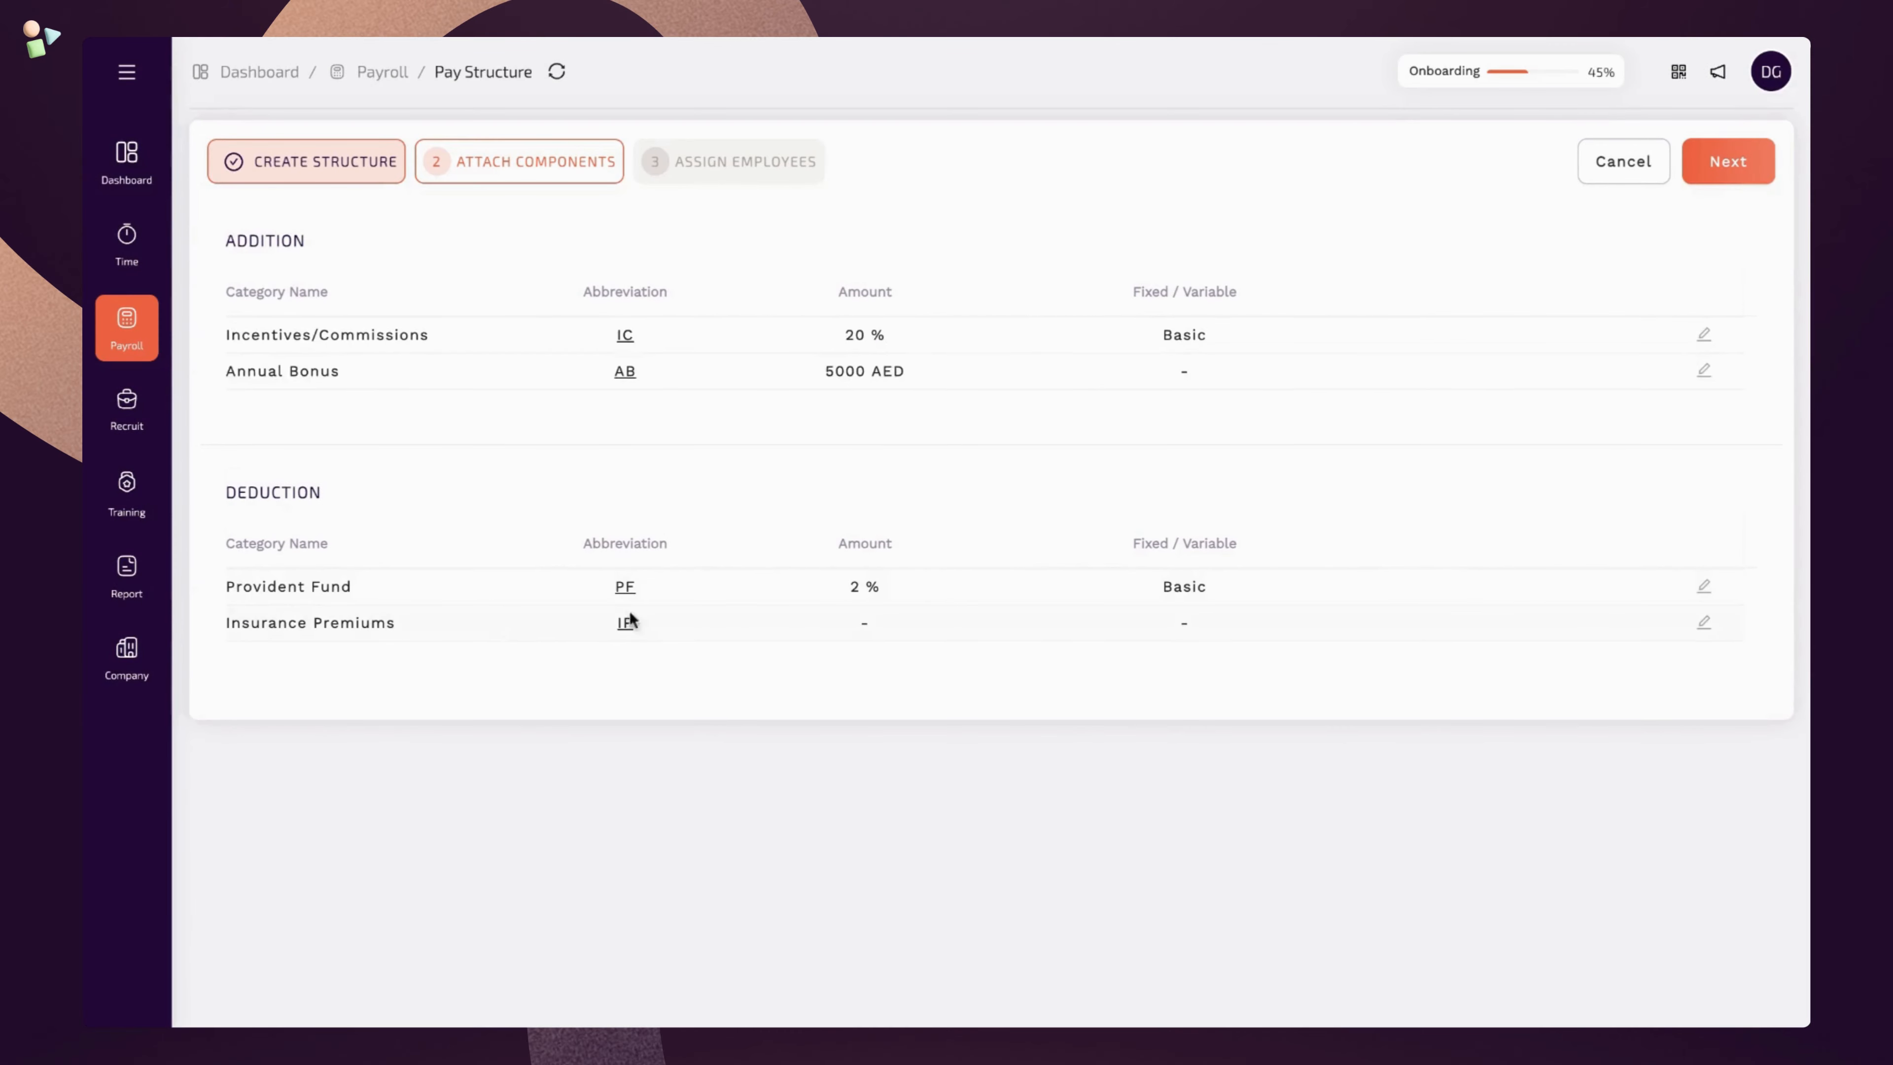
Set the Insurance Premiums deduction to a fixed amount of 500 AED
click(1705, 623)
click(814, 291)
text(500)
click(905, 283)
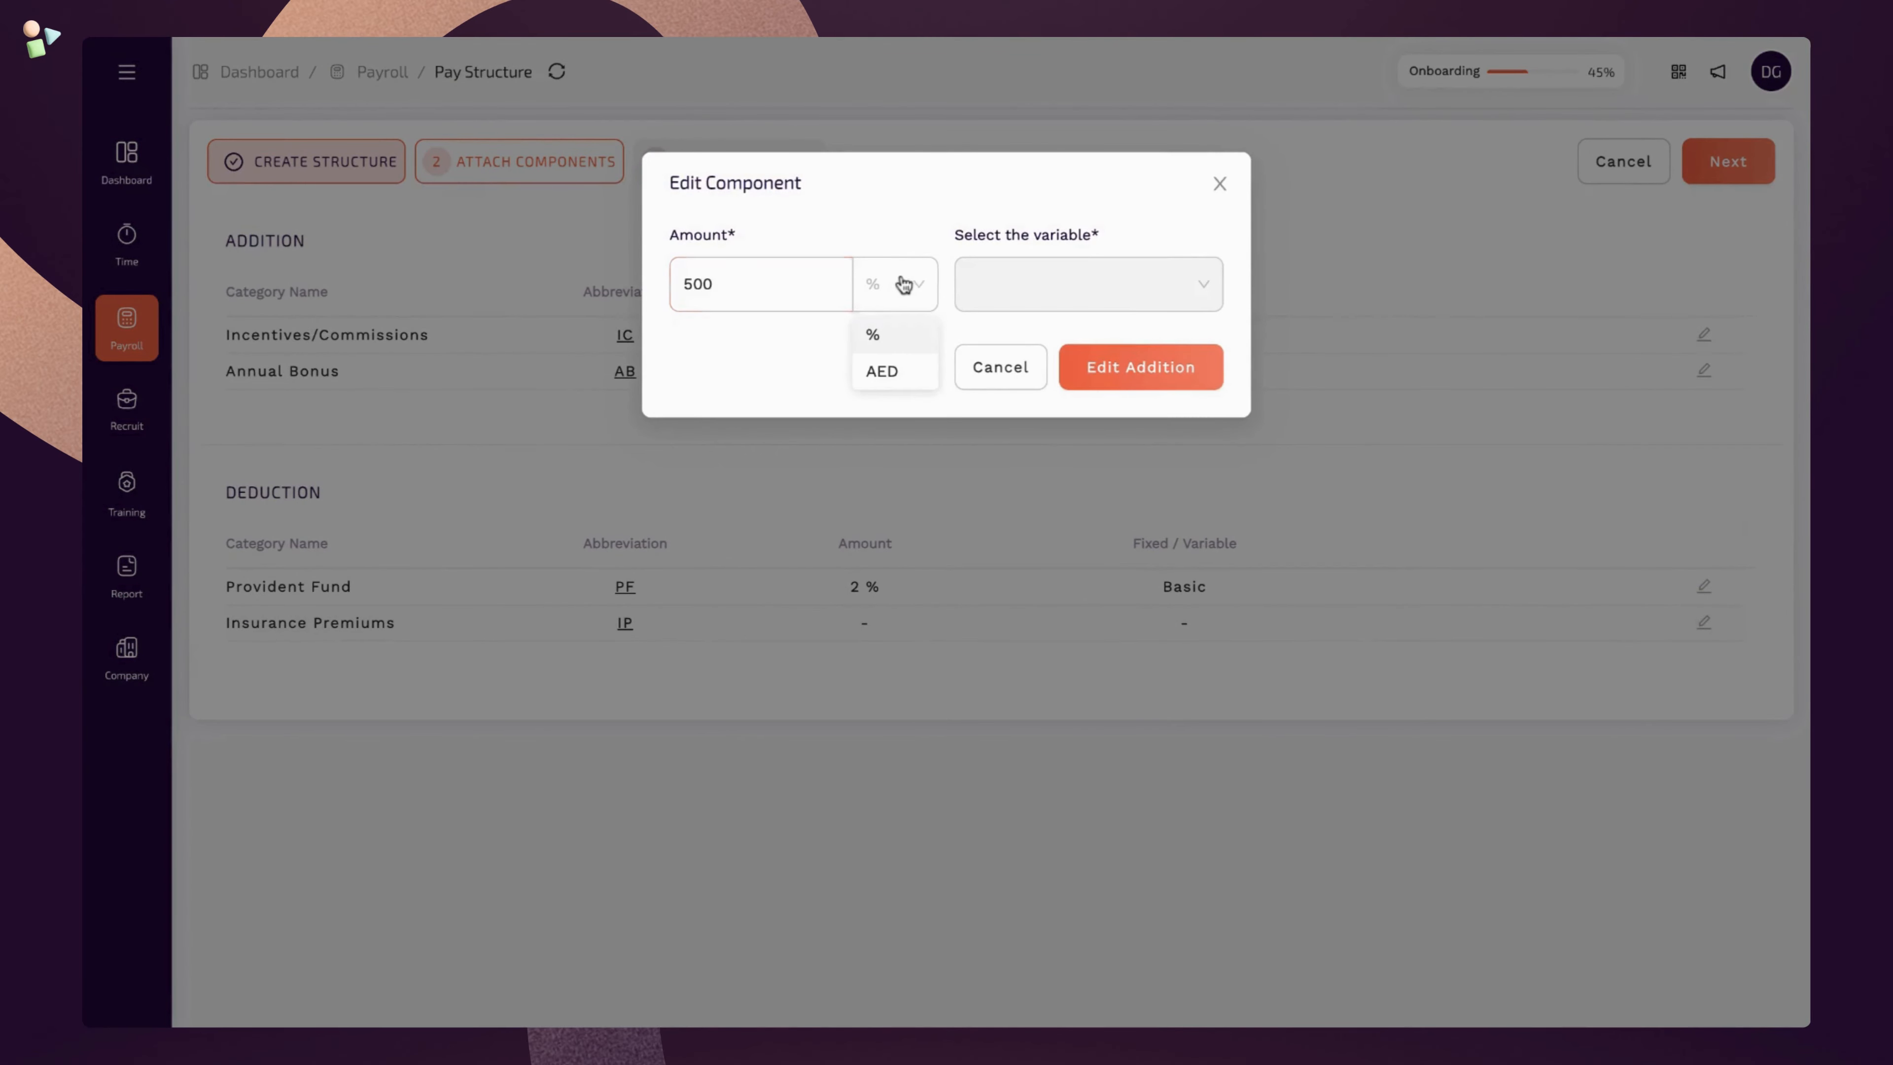
click(899, 368)
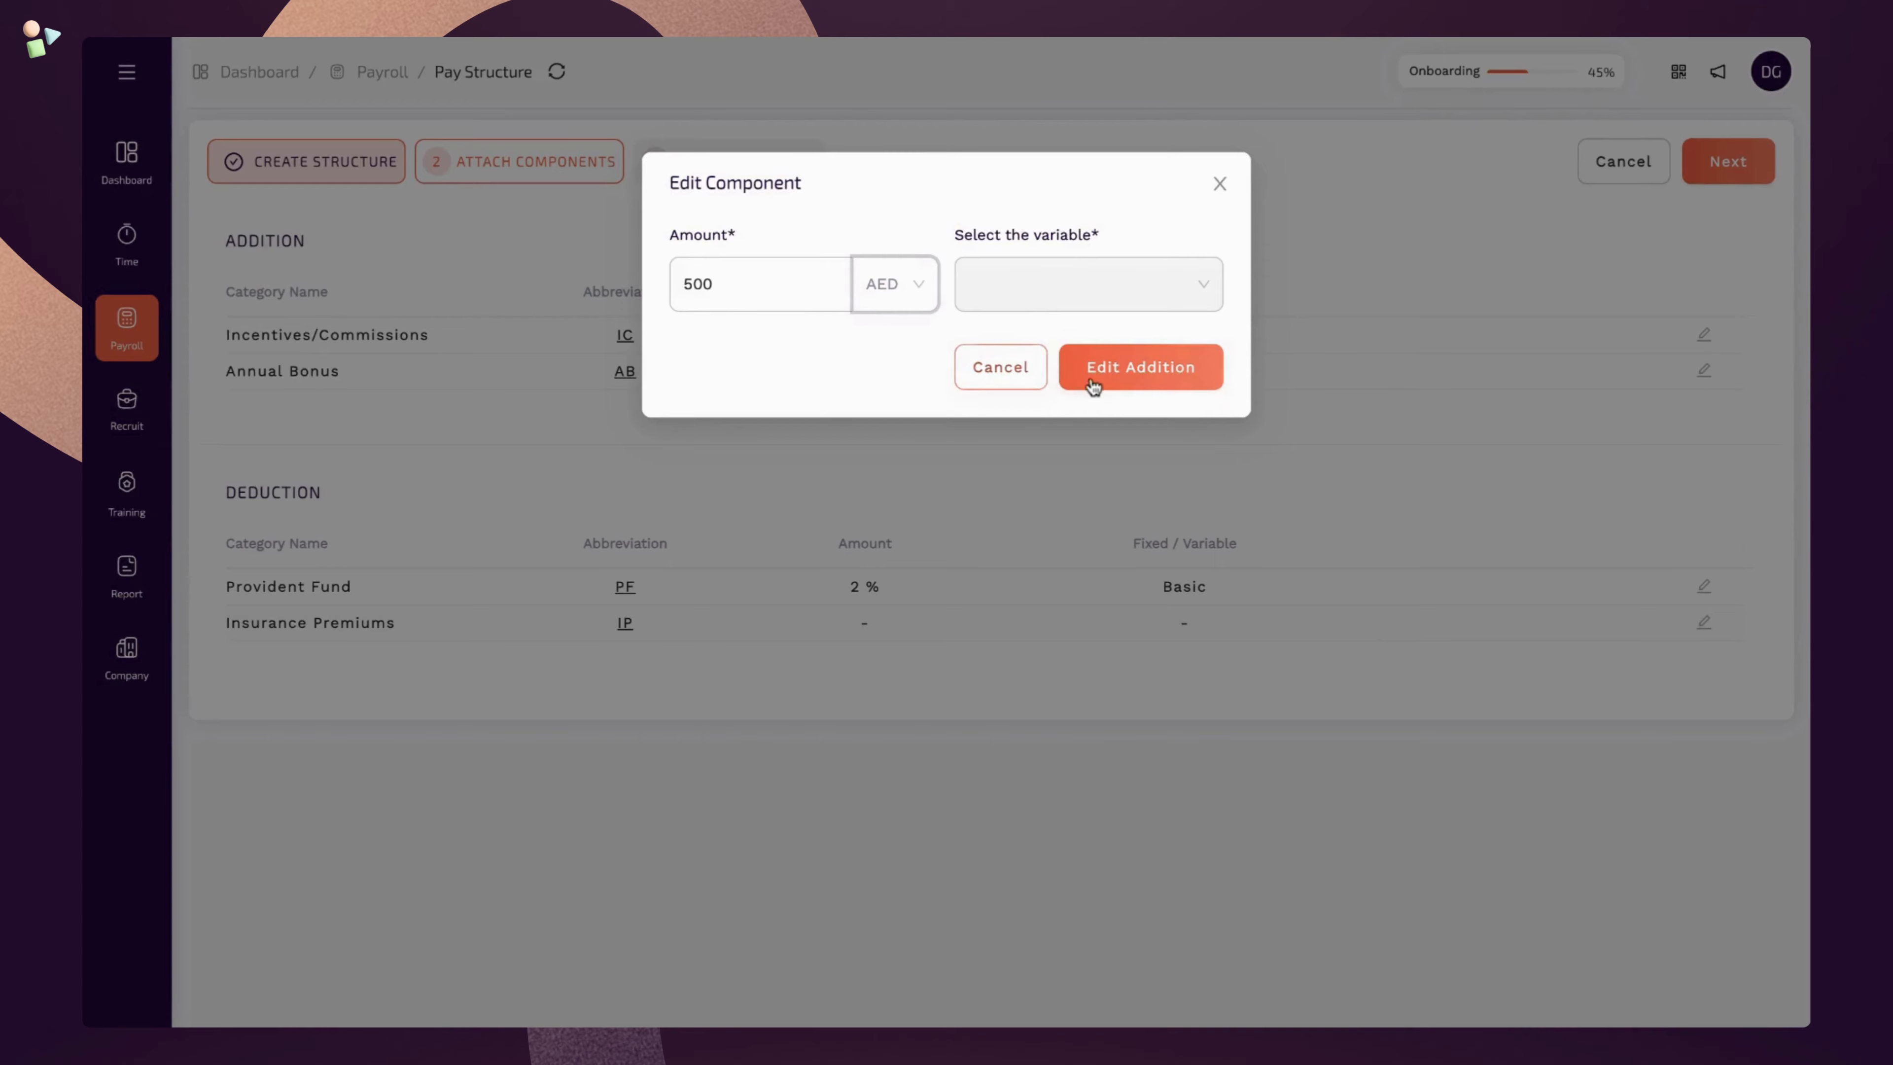
click(1109, 368)
Proceed to the employee assignment and assign the two Sales department employees to the salary structure
click(1714, 173)
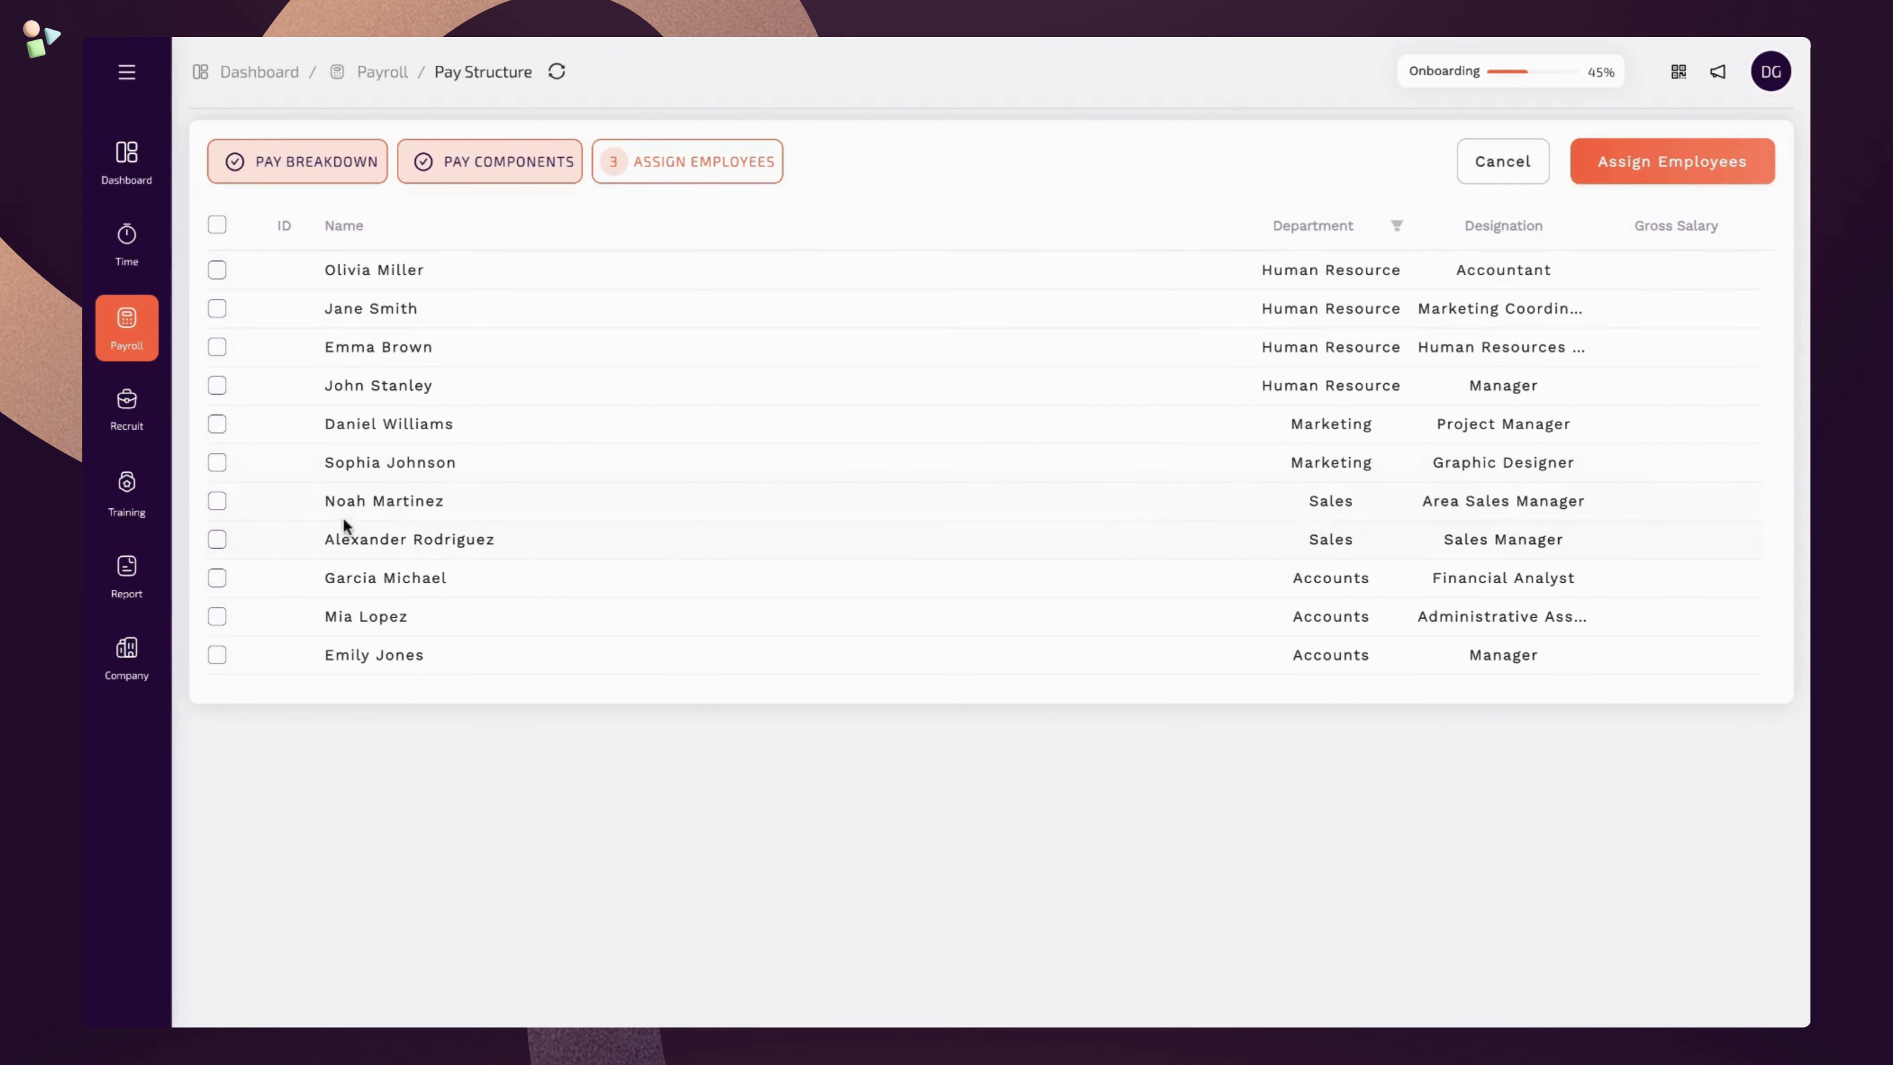
click(217, 500)
click(222, 538)
click(1649, 179)
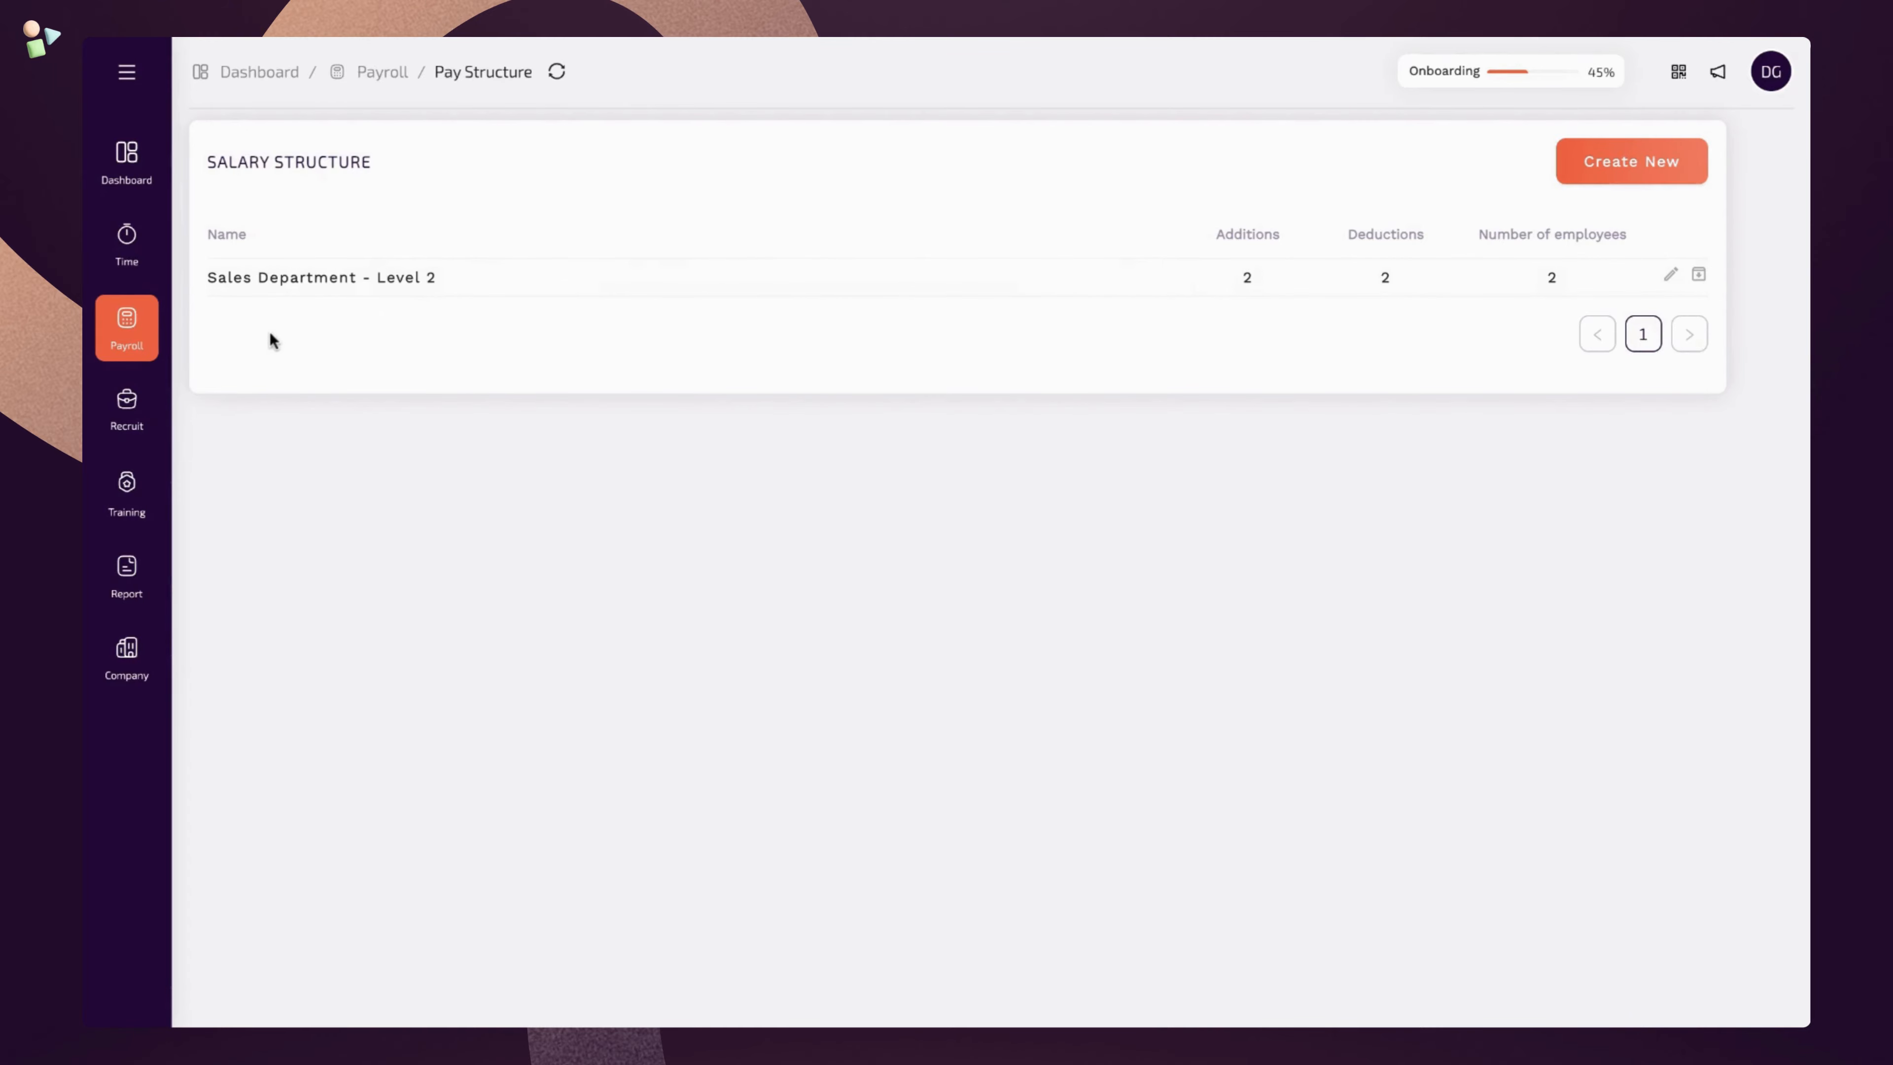
In Employee Pay Breakdown, review the pay type, payroll frequency and salary breakdown of the first listed Sales employee, and close the details
click(159, 323)
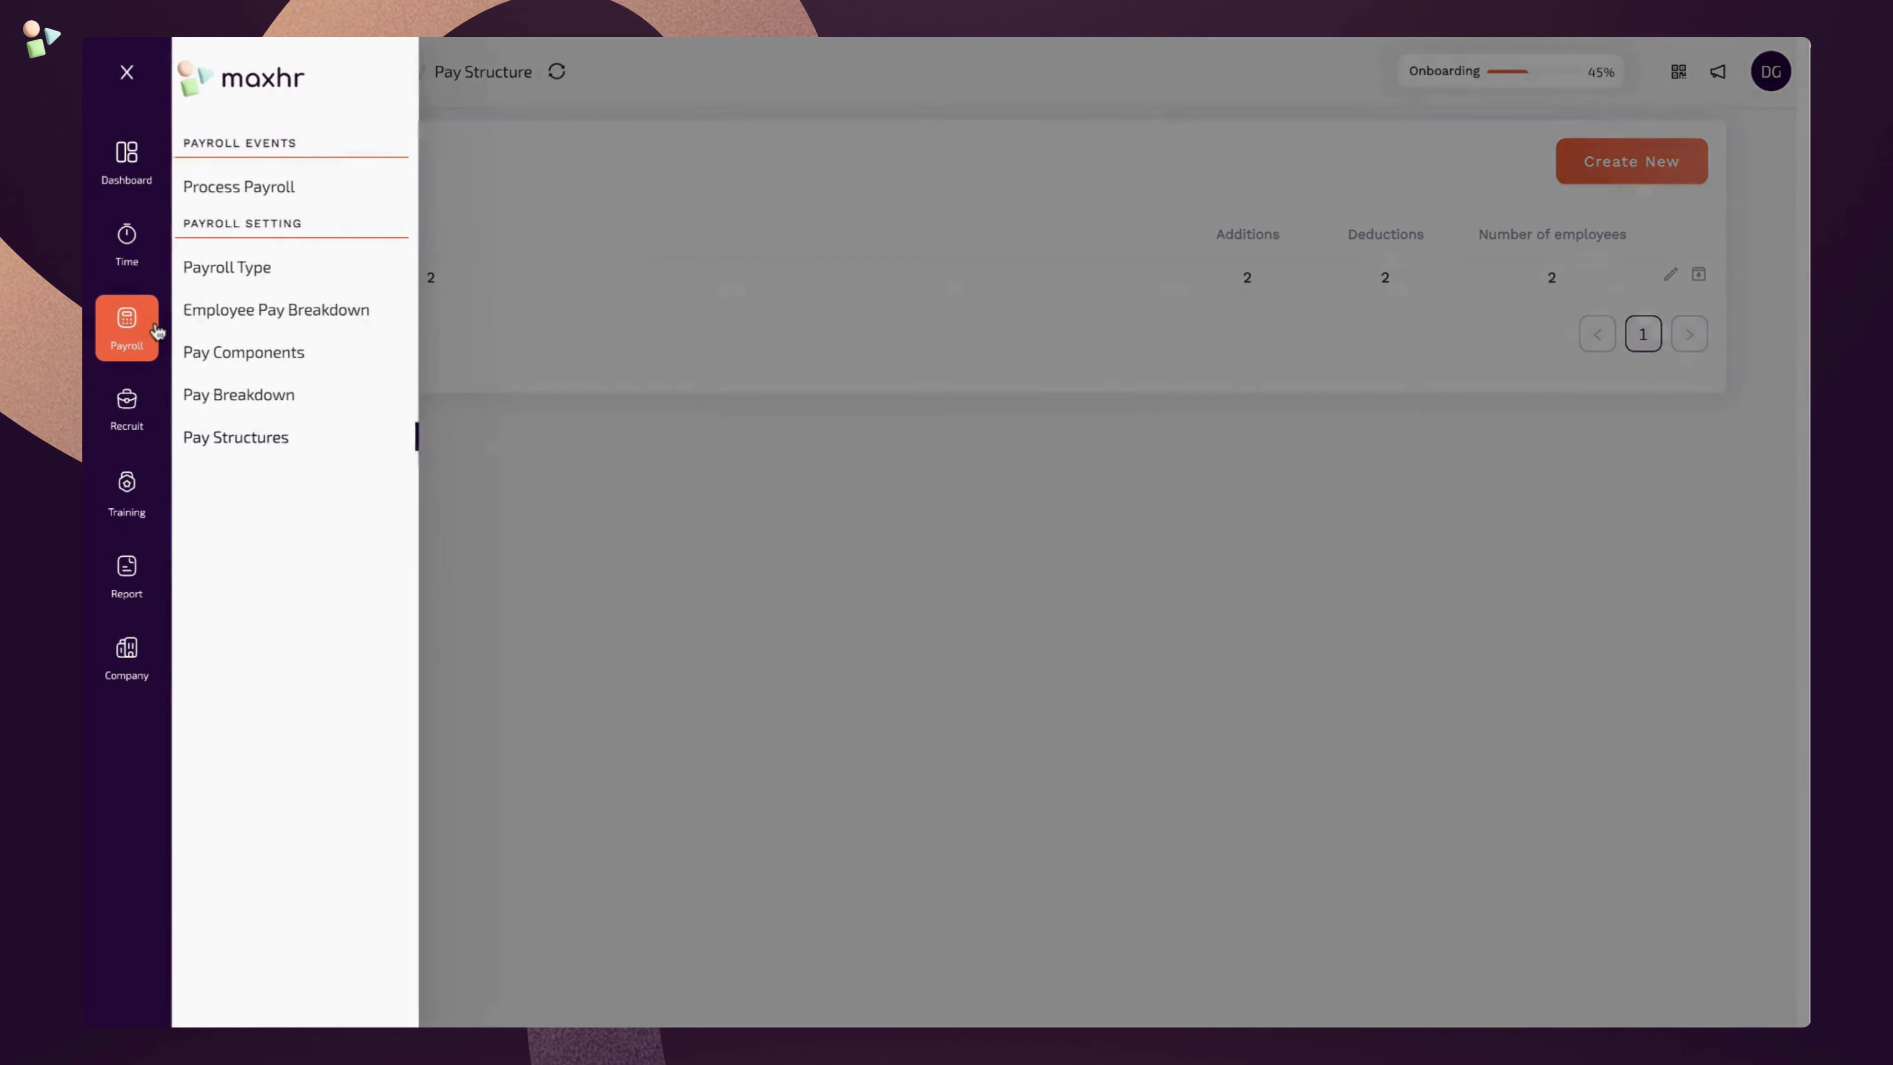
click(236, 311)
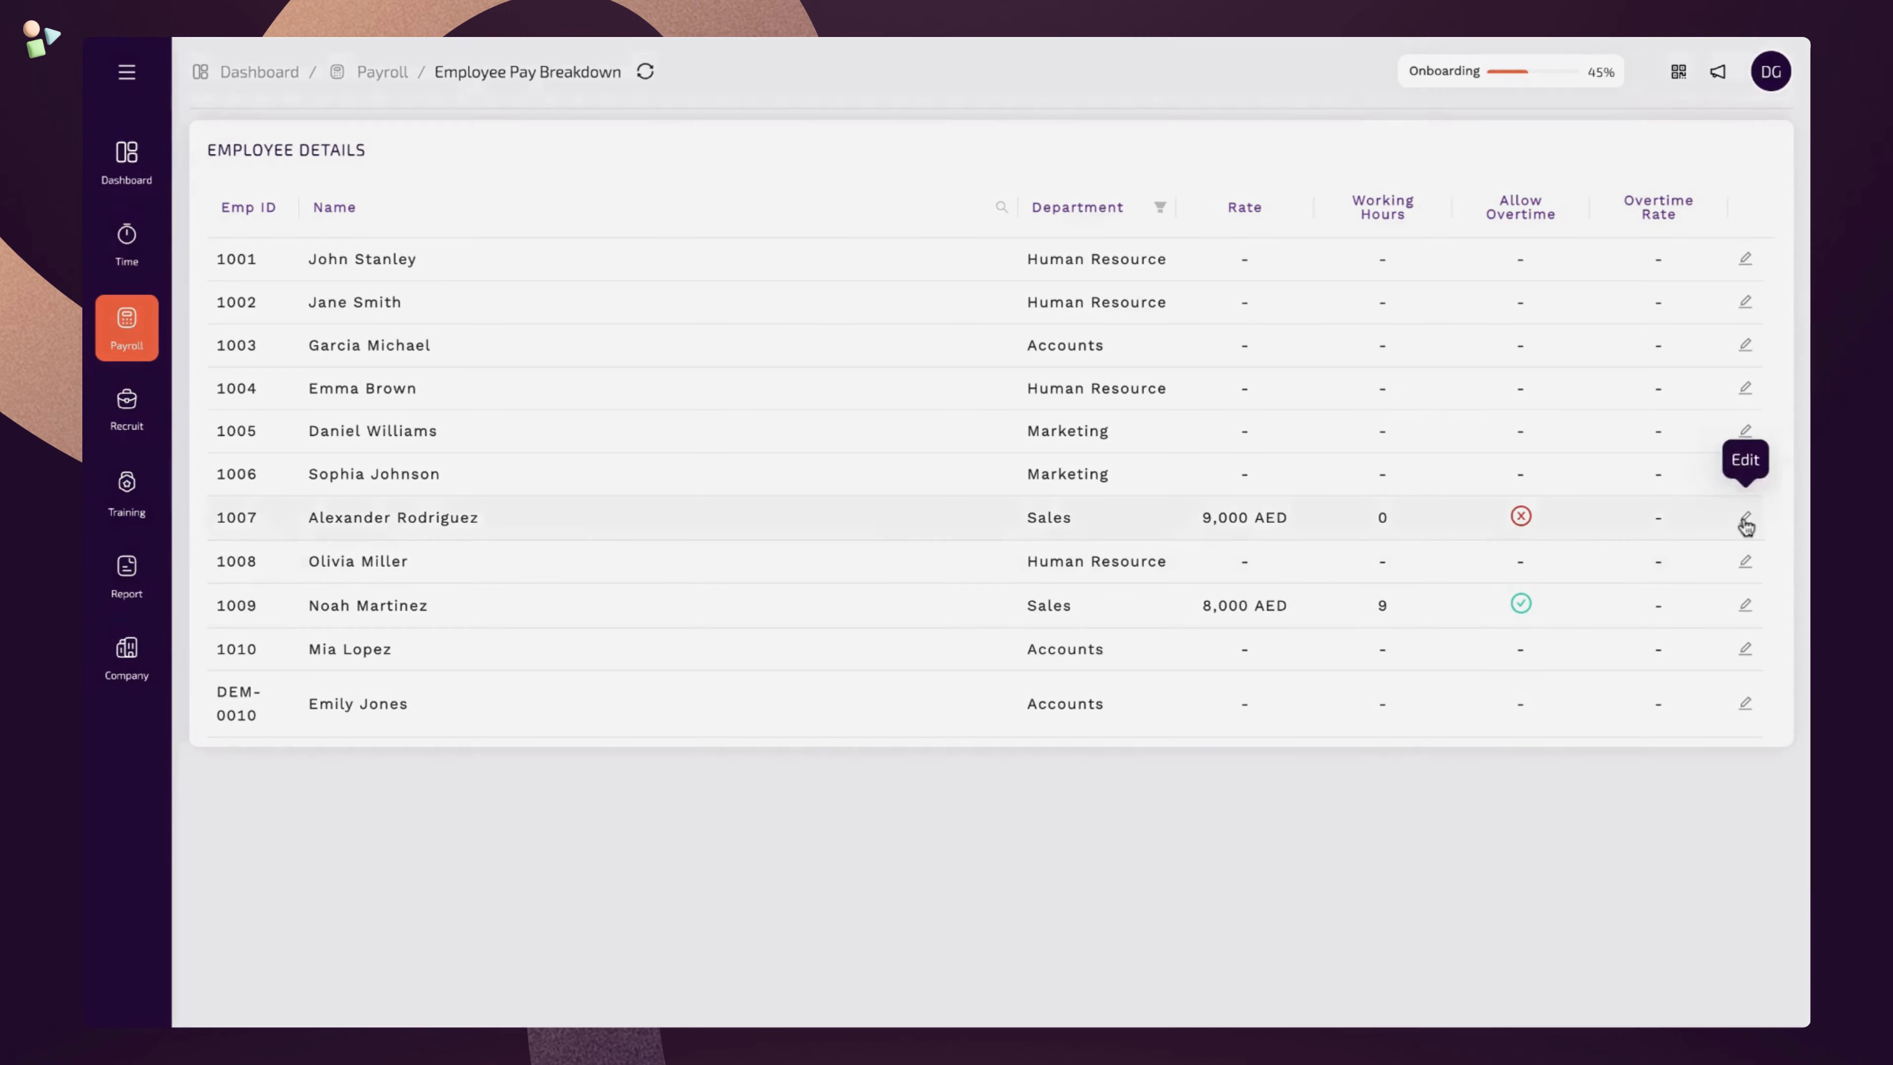
click(1745, 518)
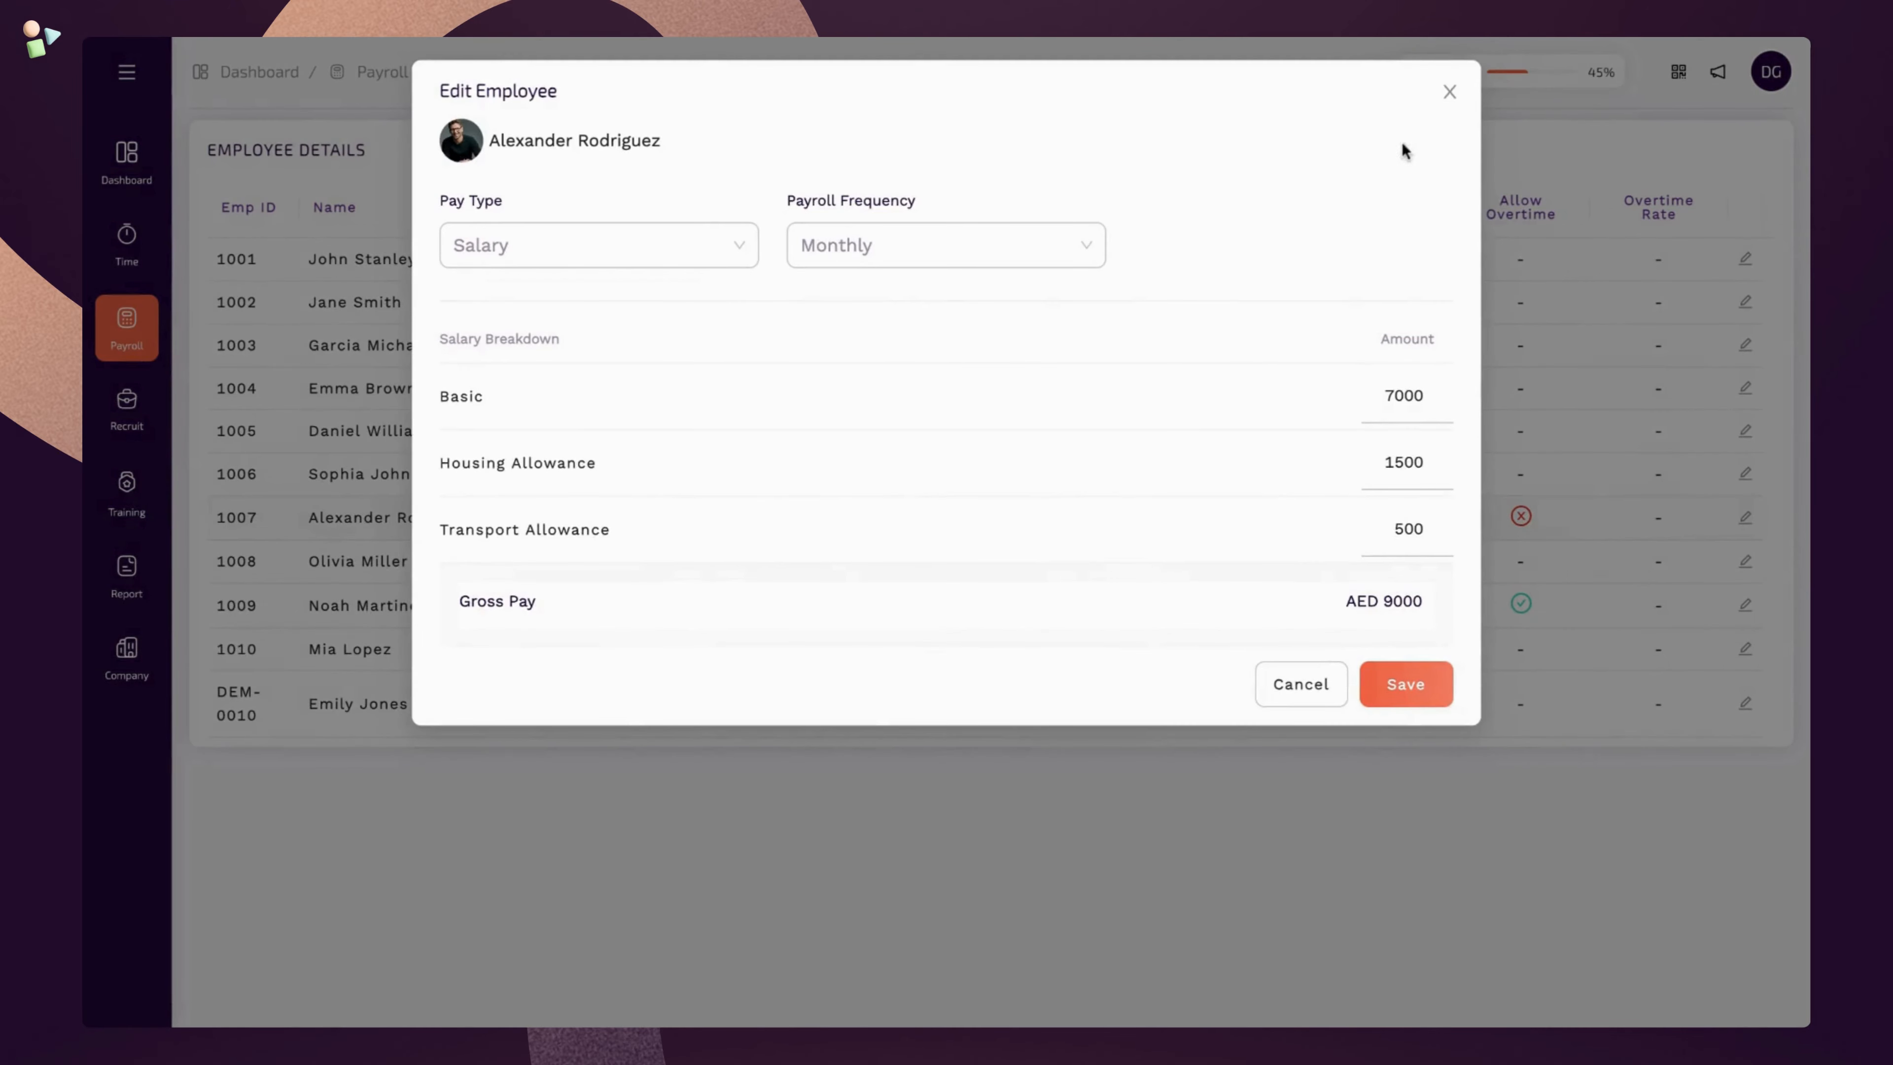
click(1449, 91)
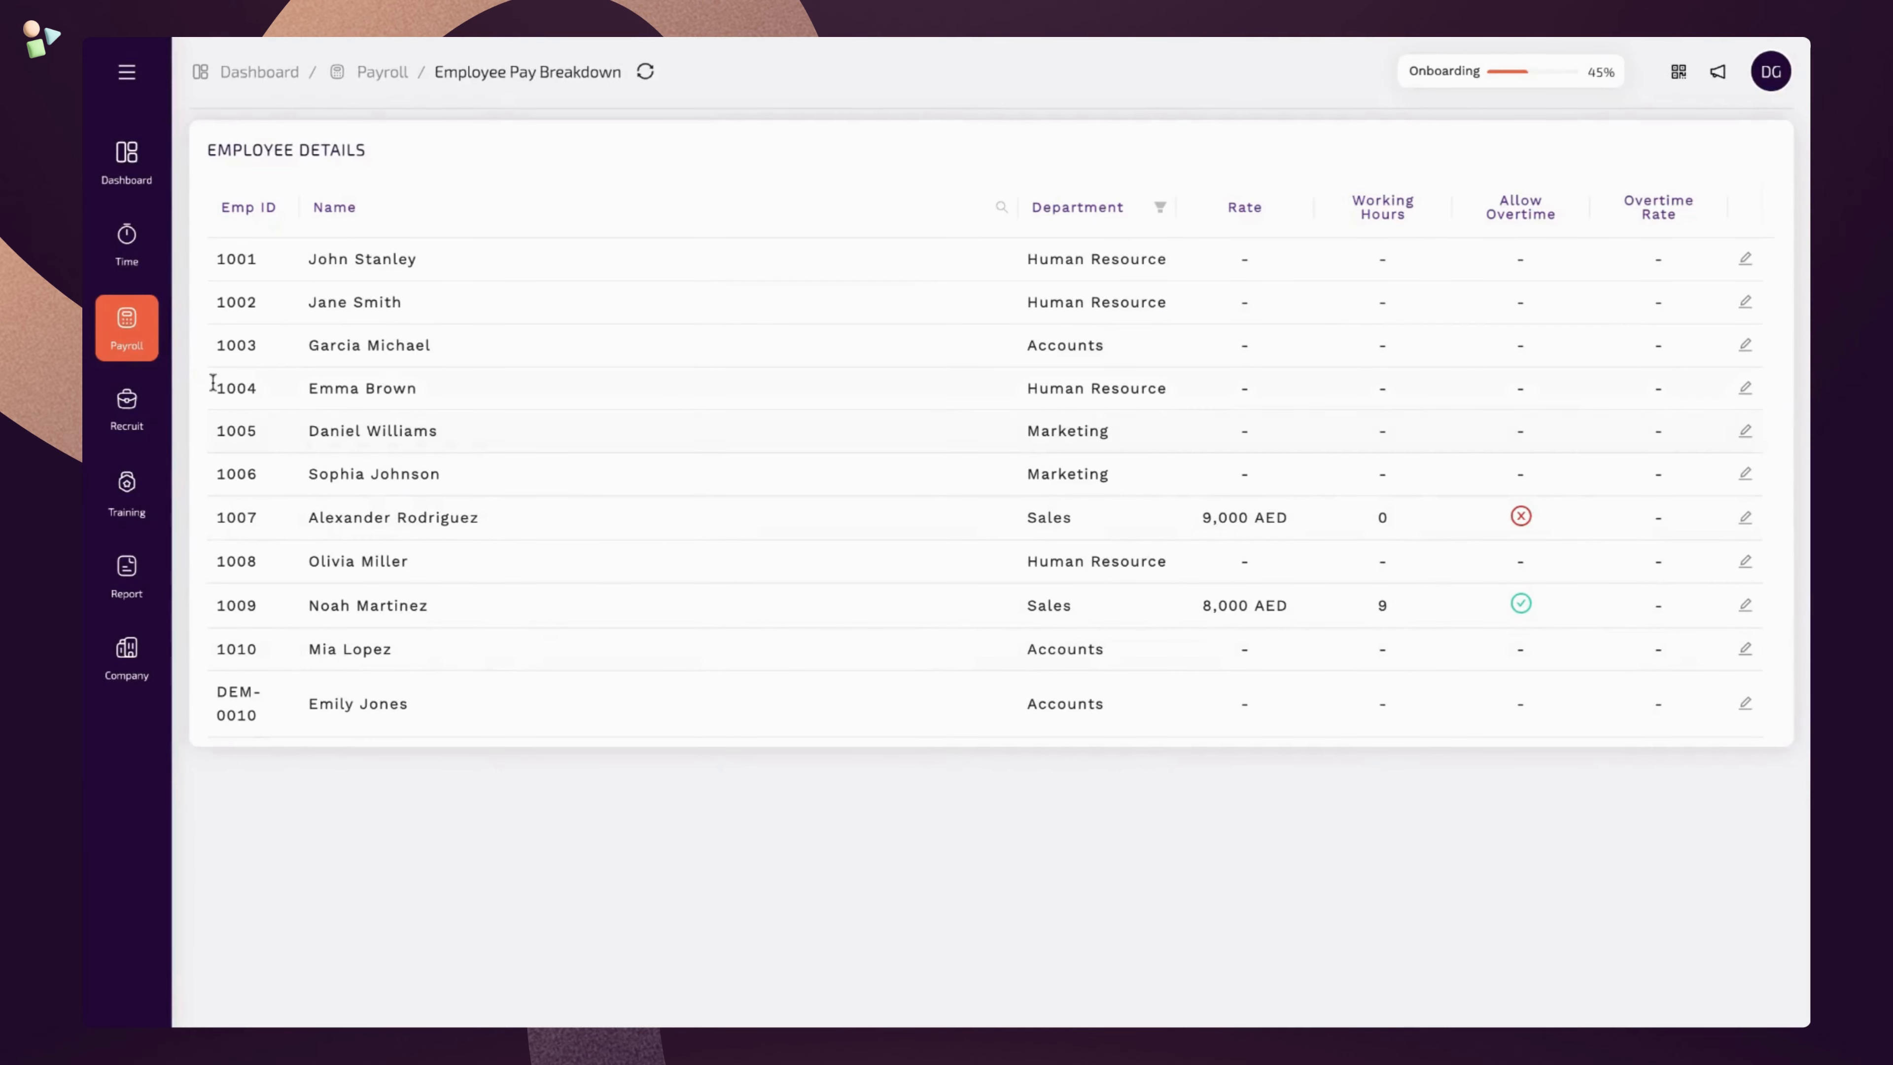
In Process Payroll, create a payroll for selected employees and select the two Sales department employees
click(156, 343)
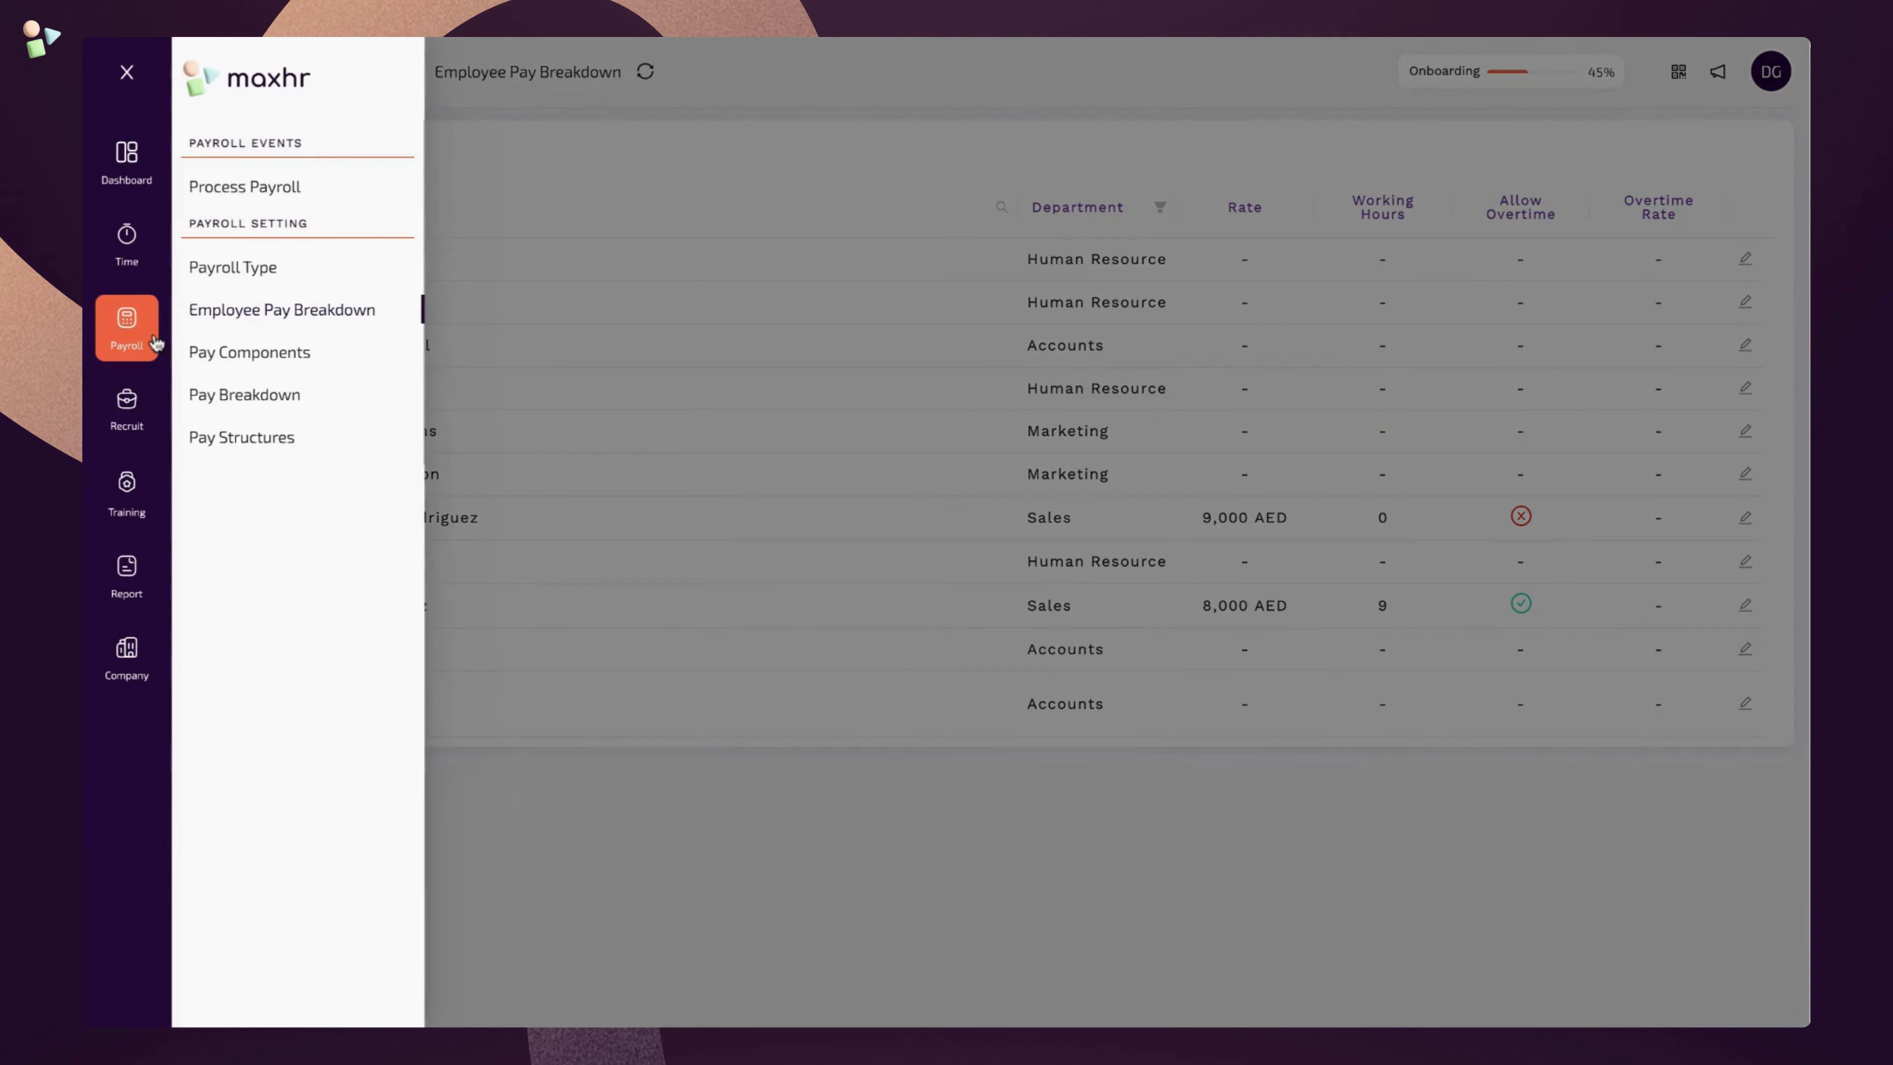
click(354, 195)
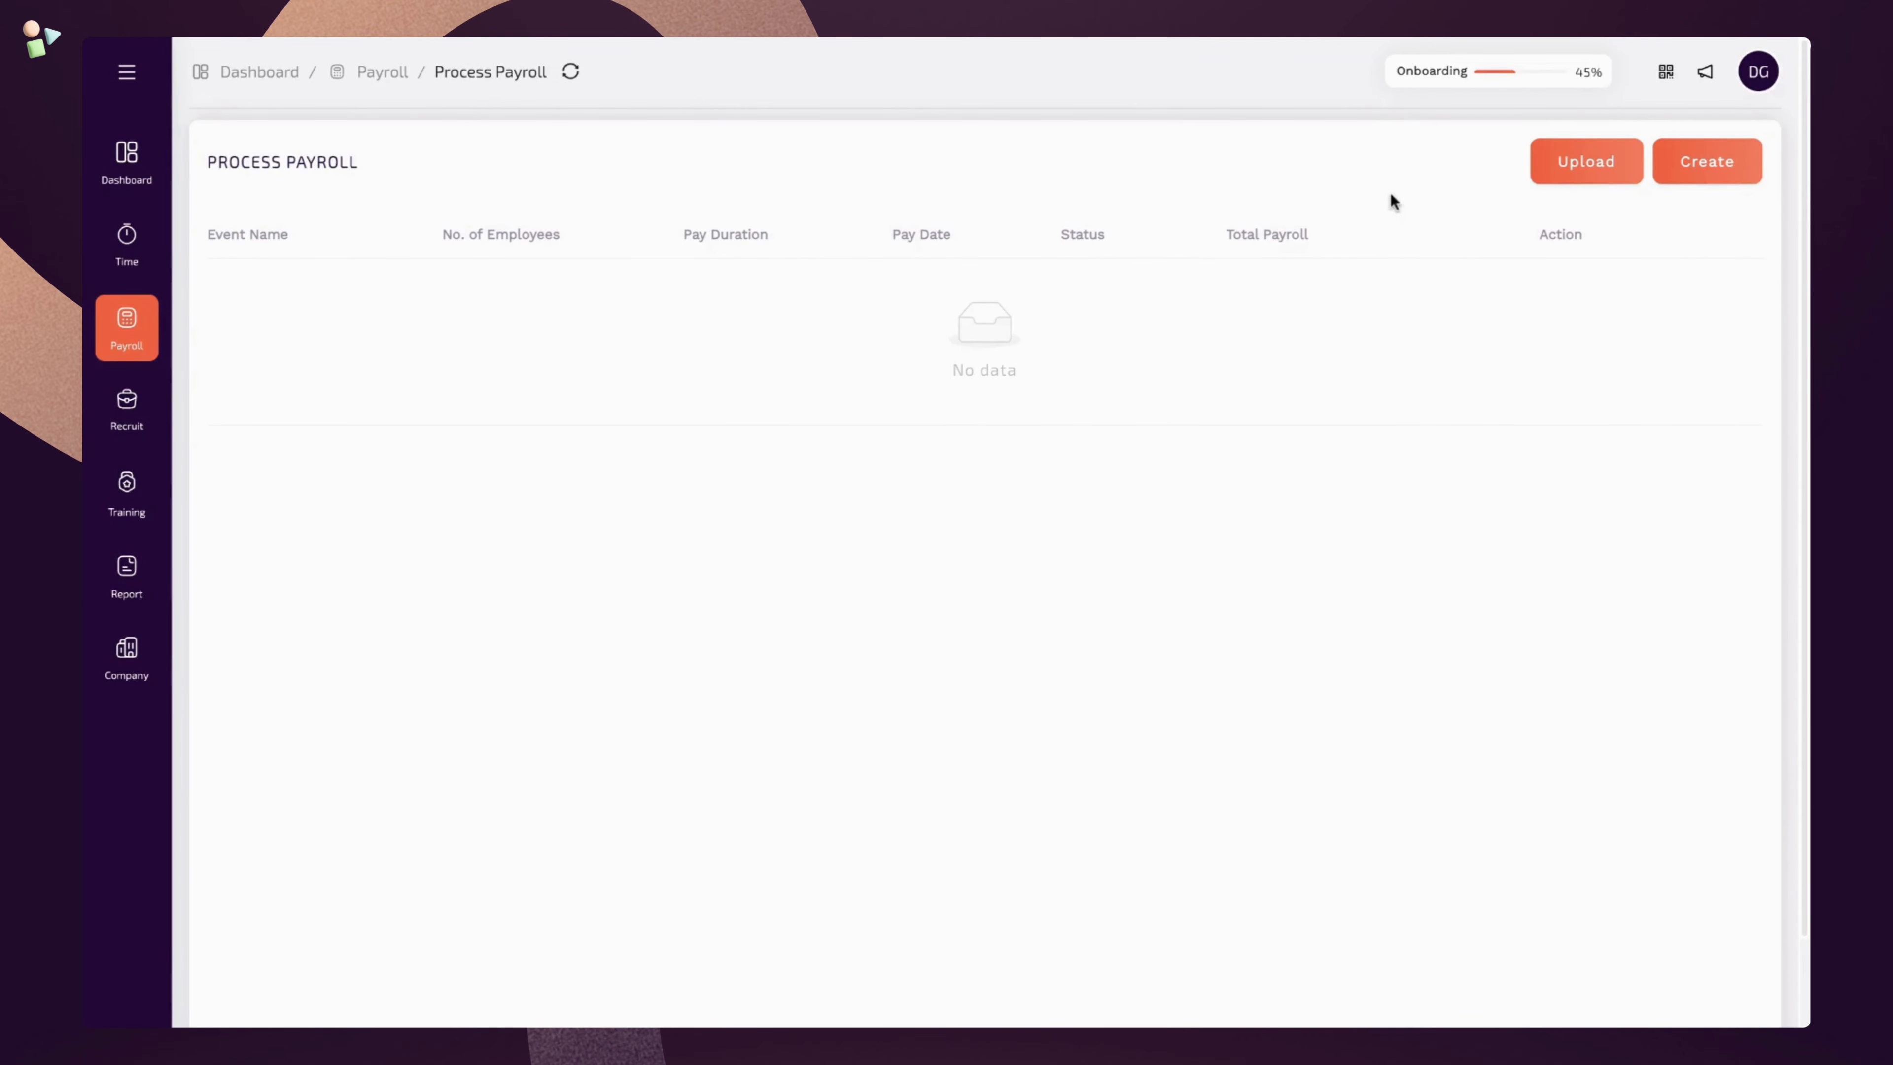
click(1745, 173)
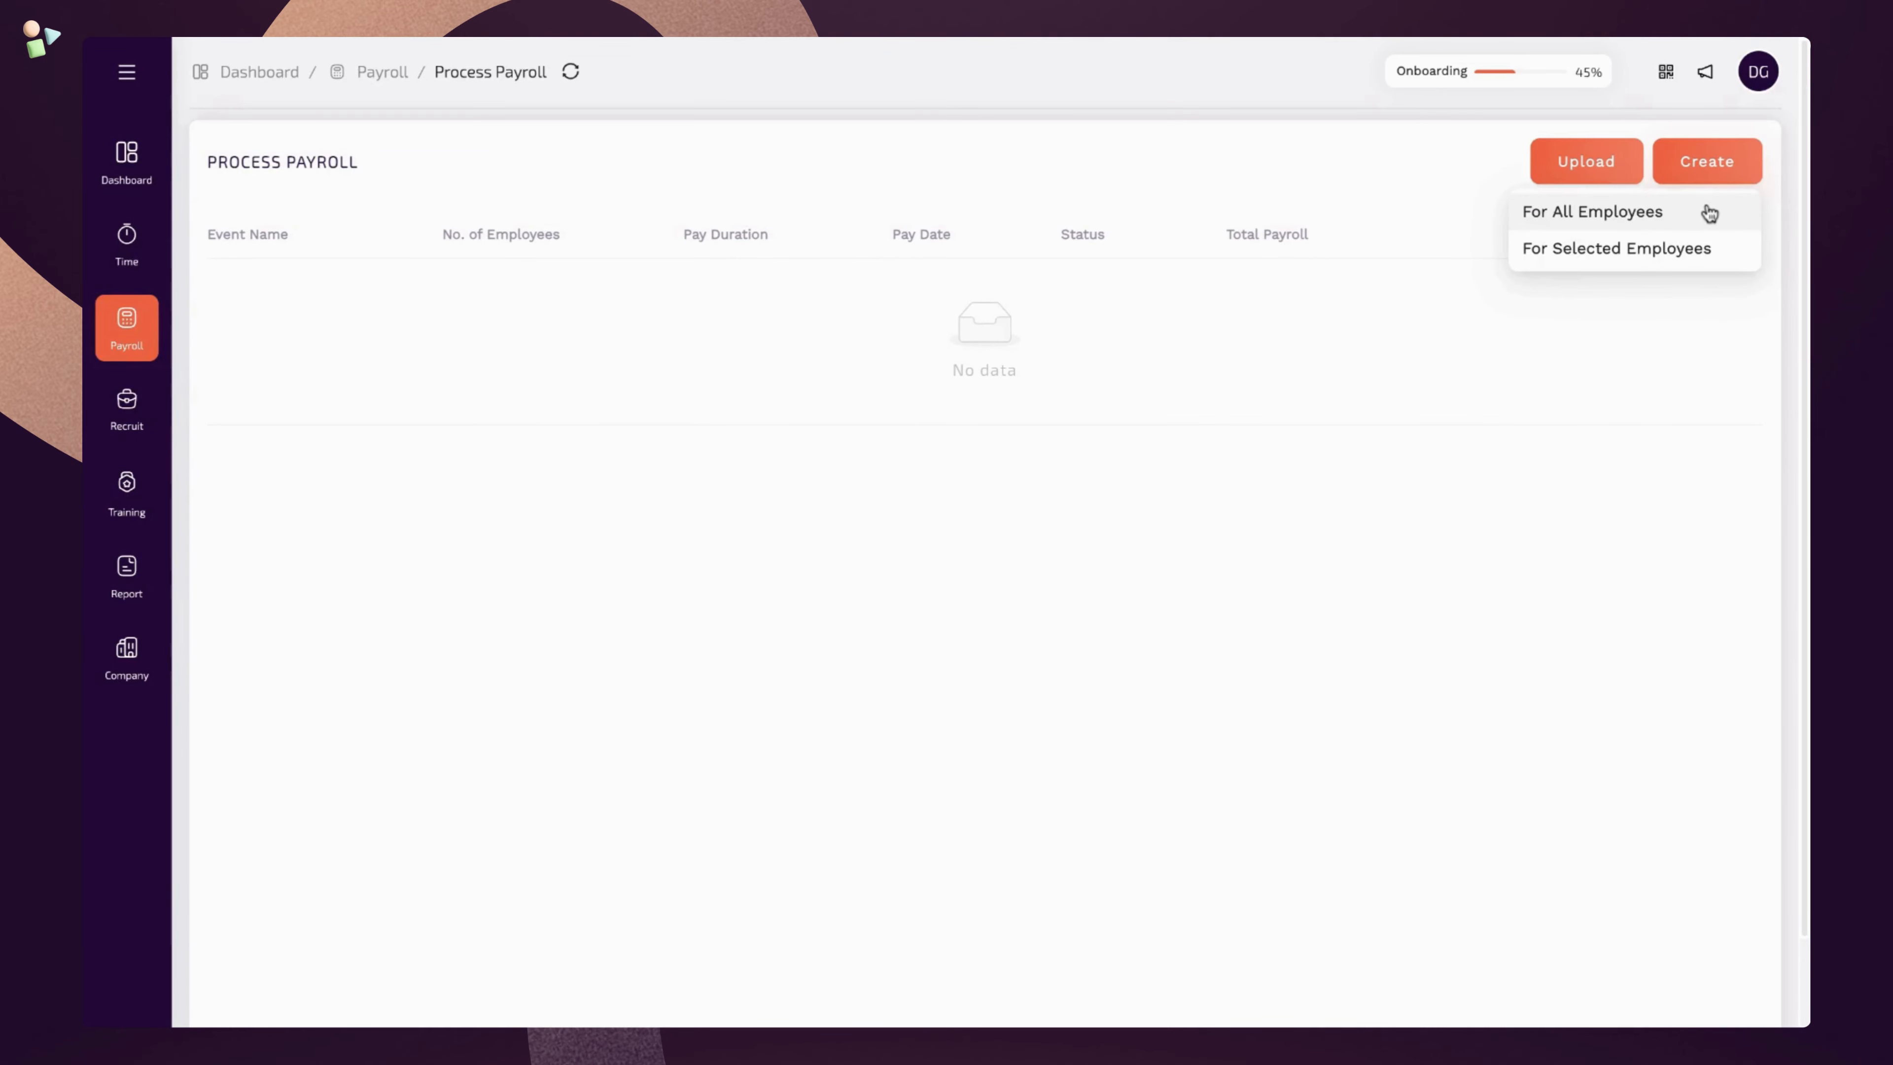
click(1711, 252)
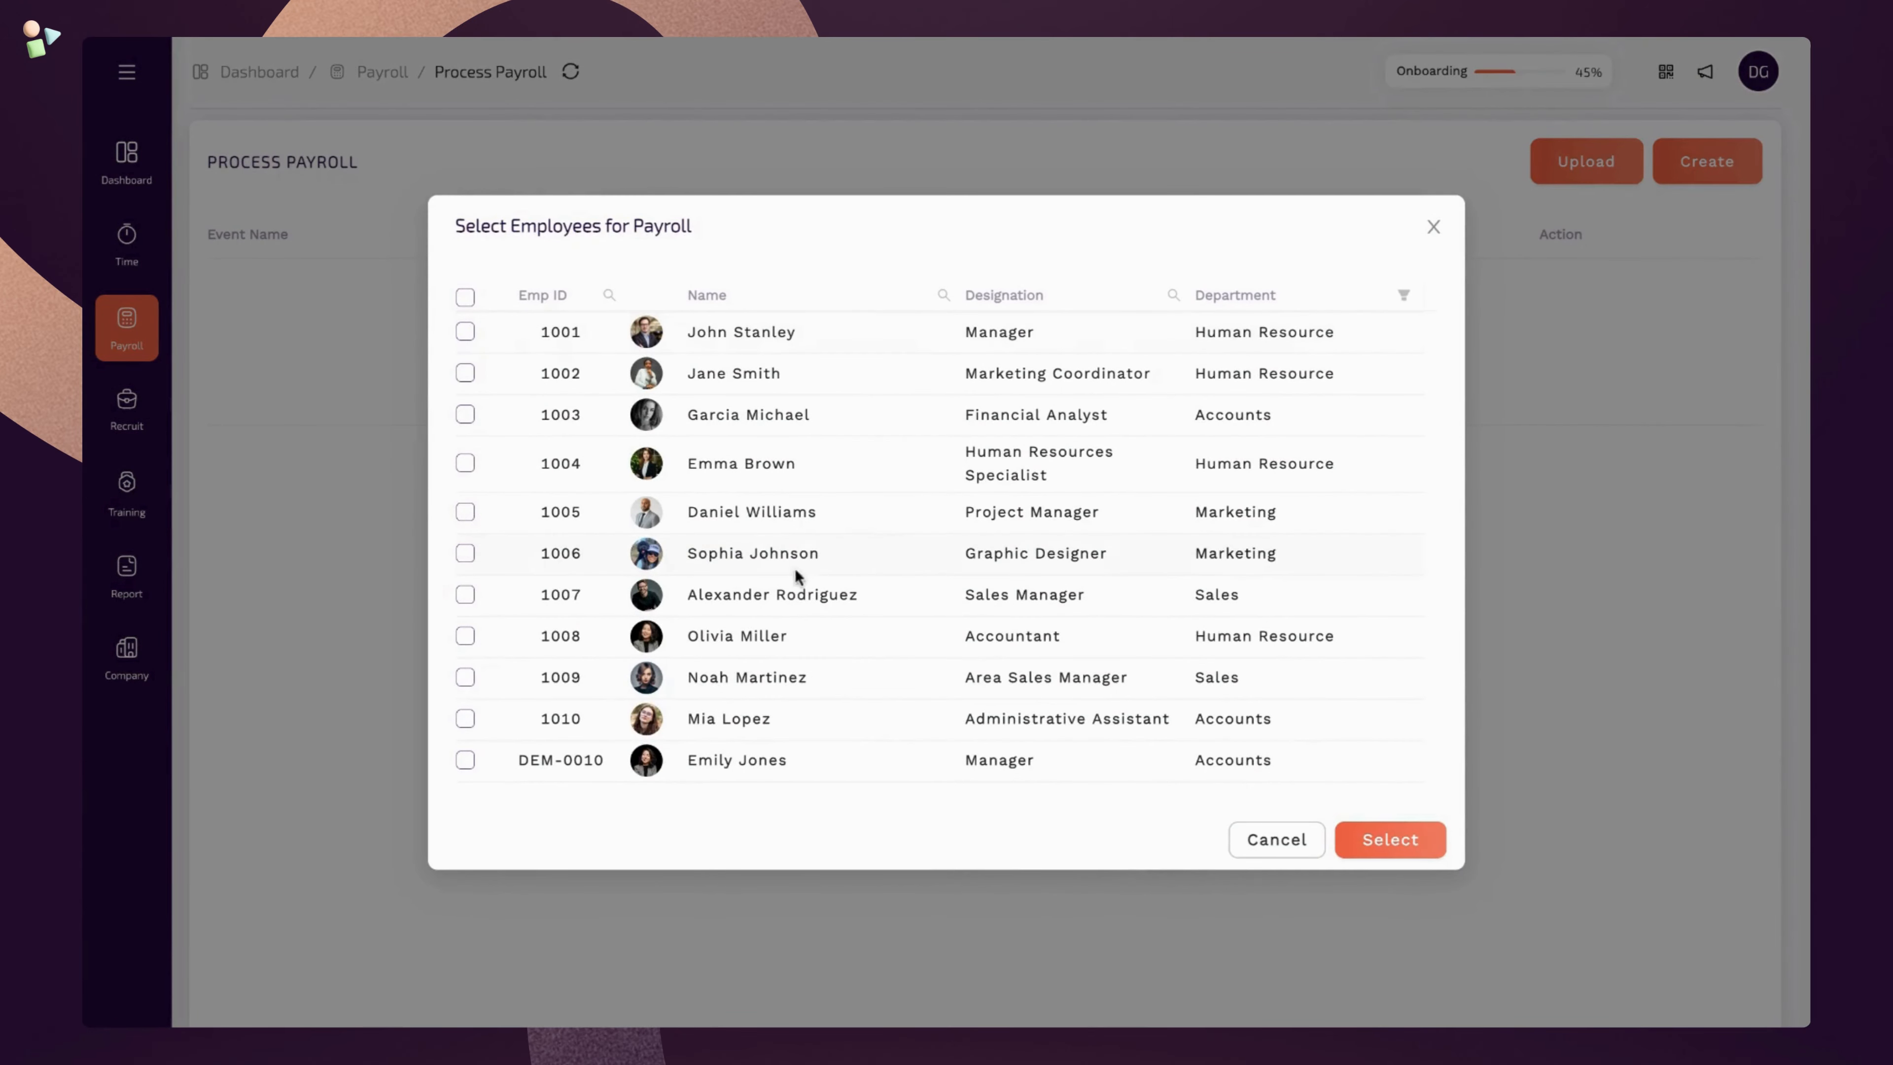
click(465, 597)
click(466, 678)
click(1399, 847)
Name the payroll event "March 25, 2024 - Sales Dept" and set its duration from 01-03-2024 to 25-03-2024
click(989, 296)
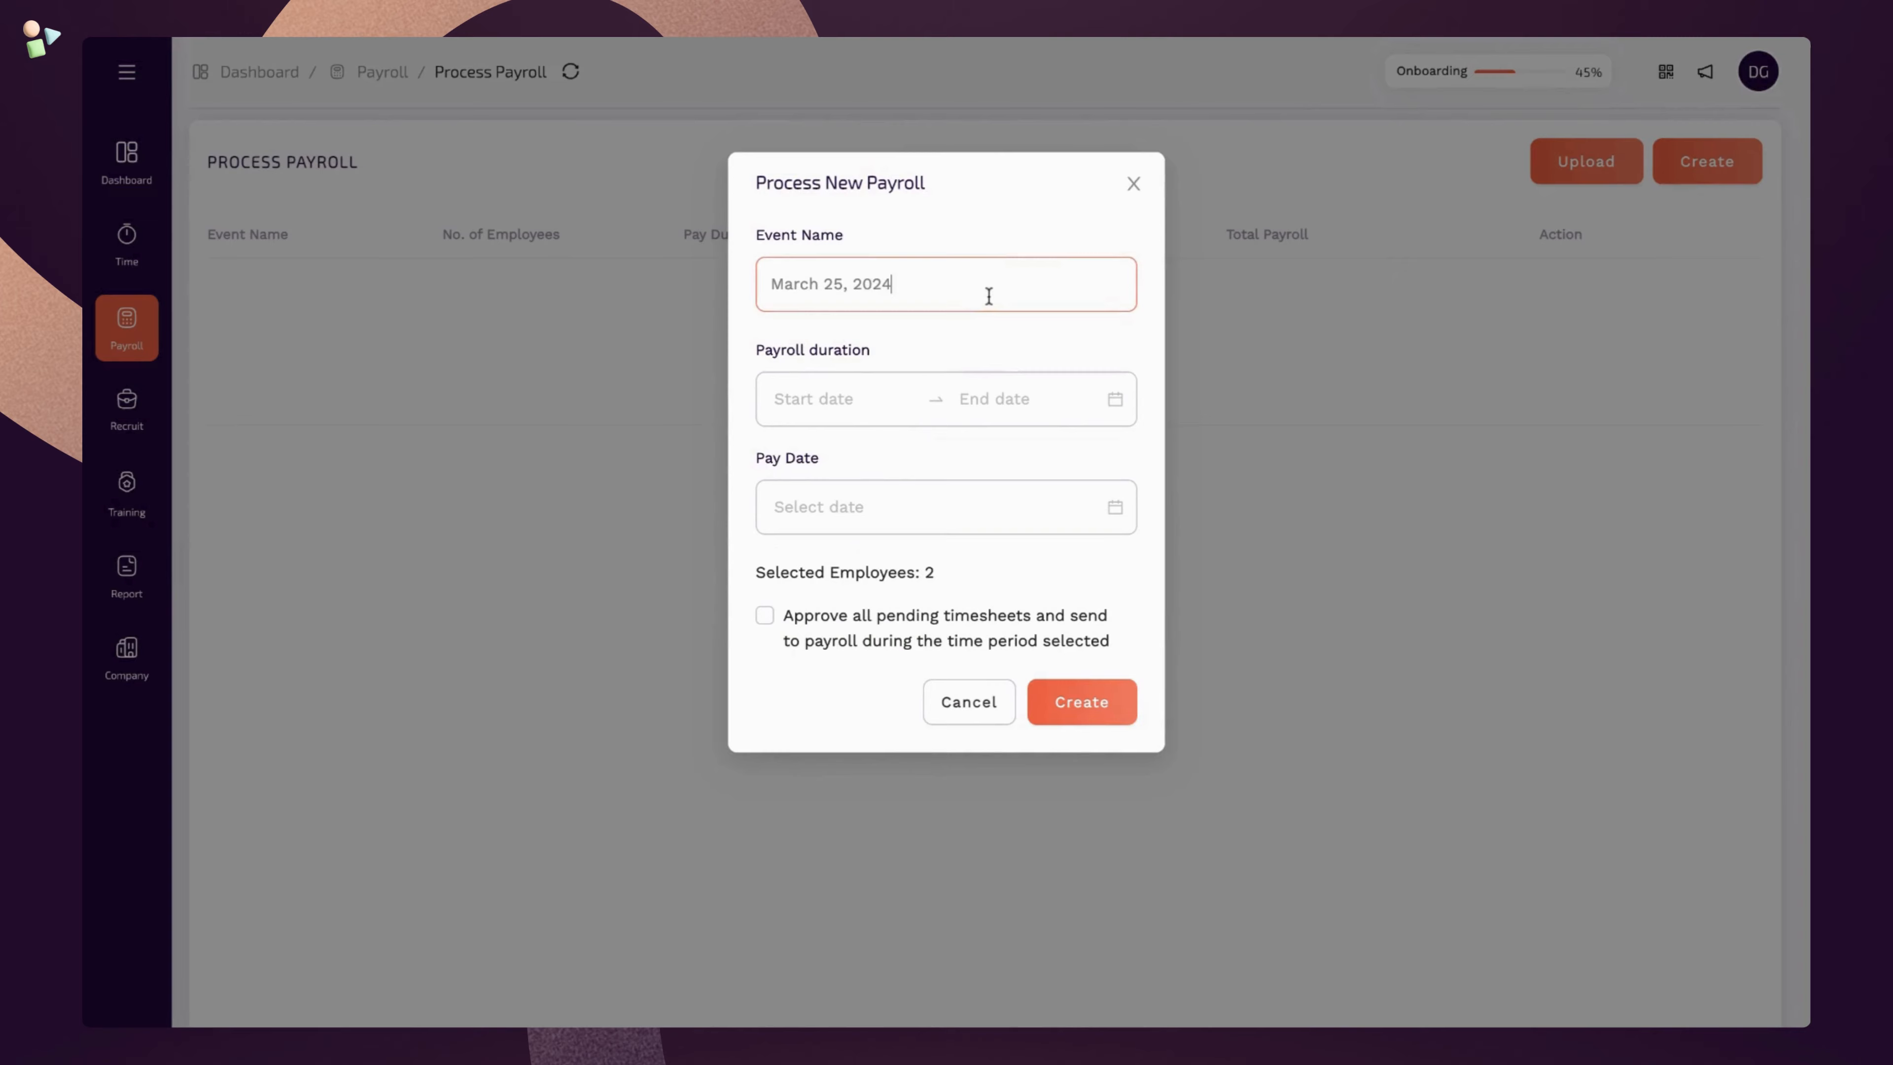
text(- Sales Dept)
click(842, 388)
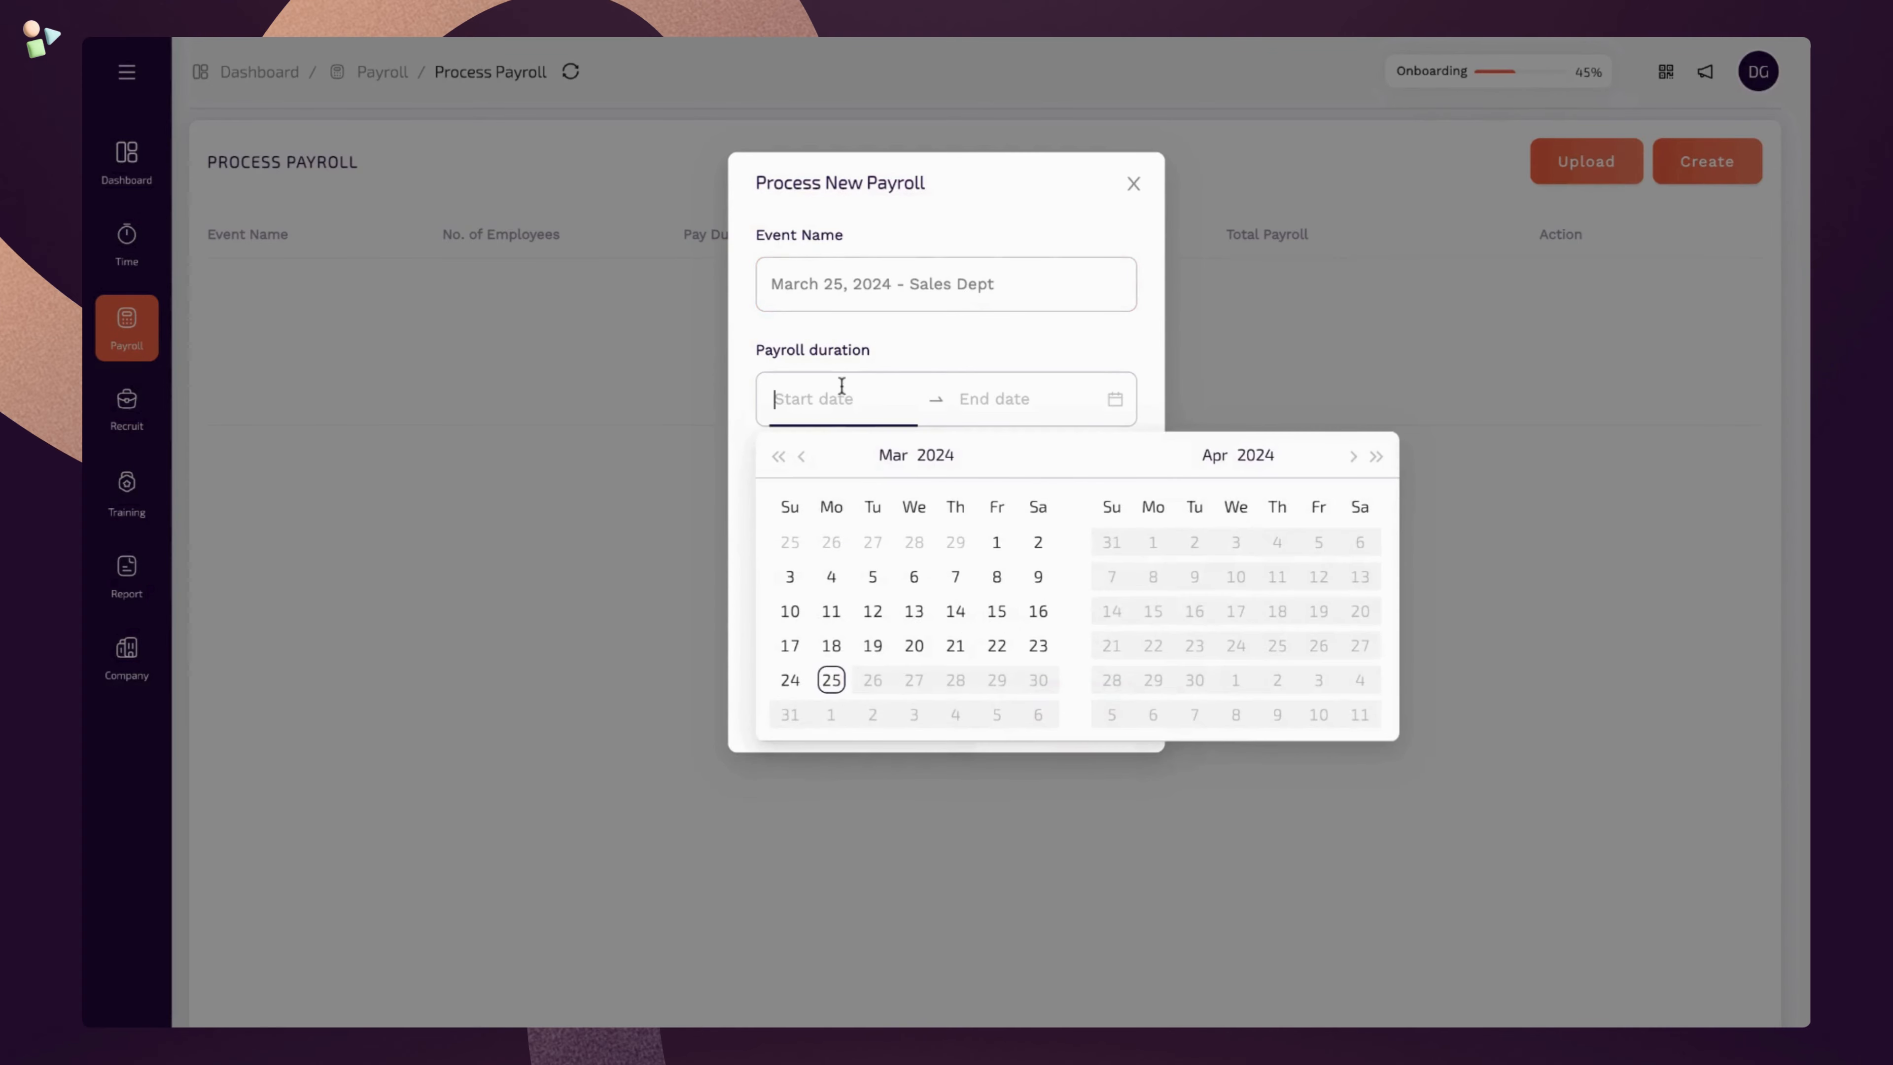
click(996, 543)
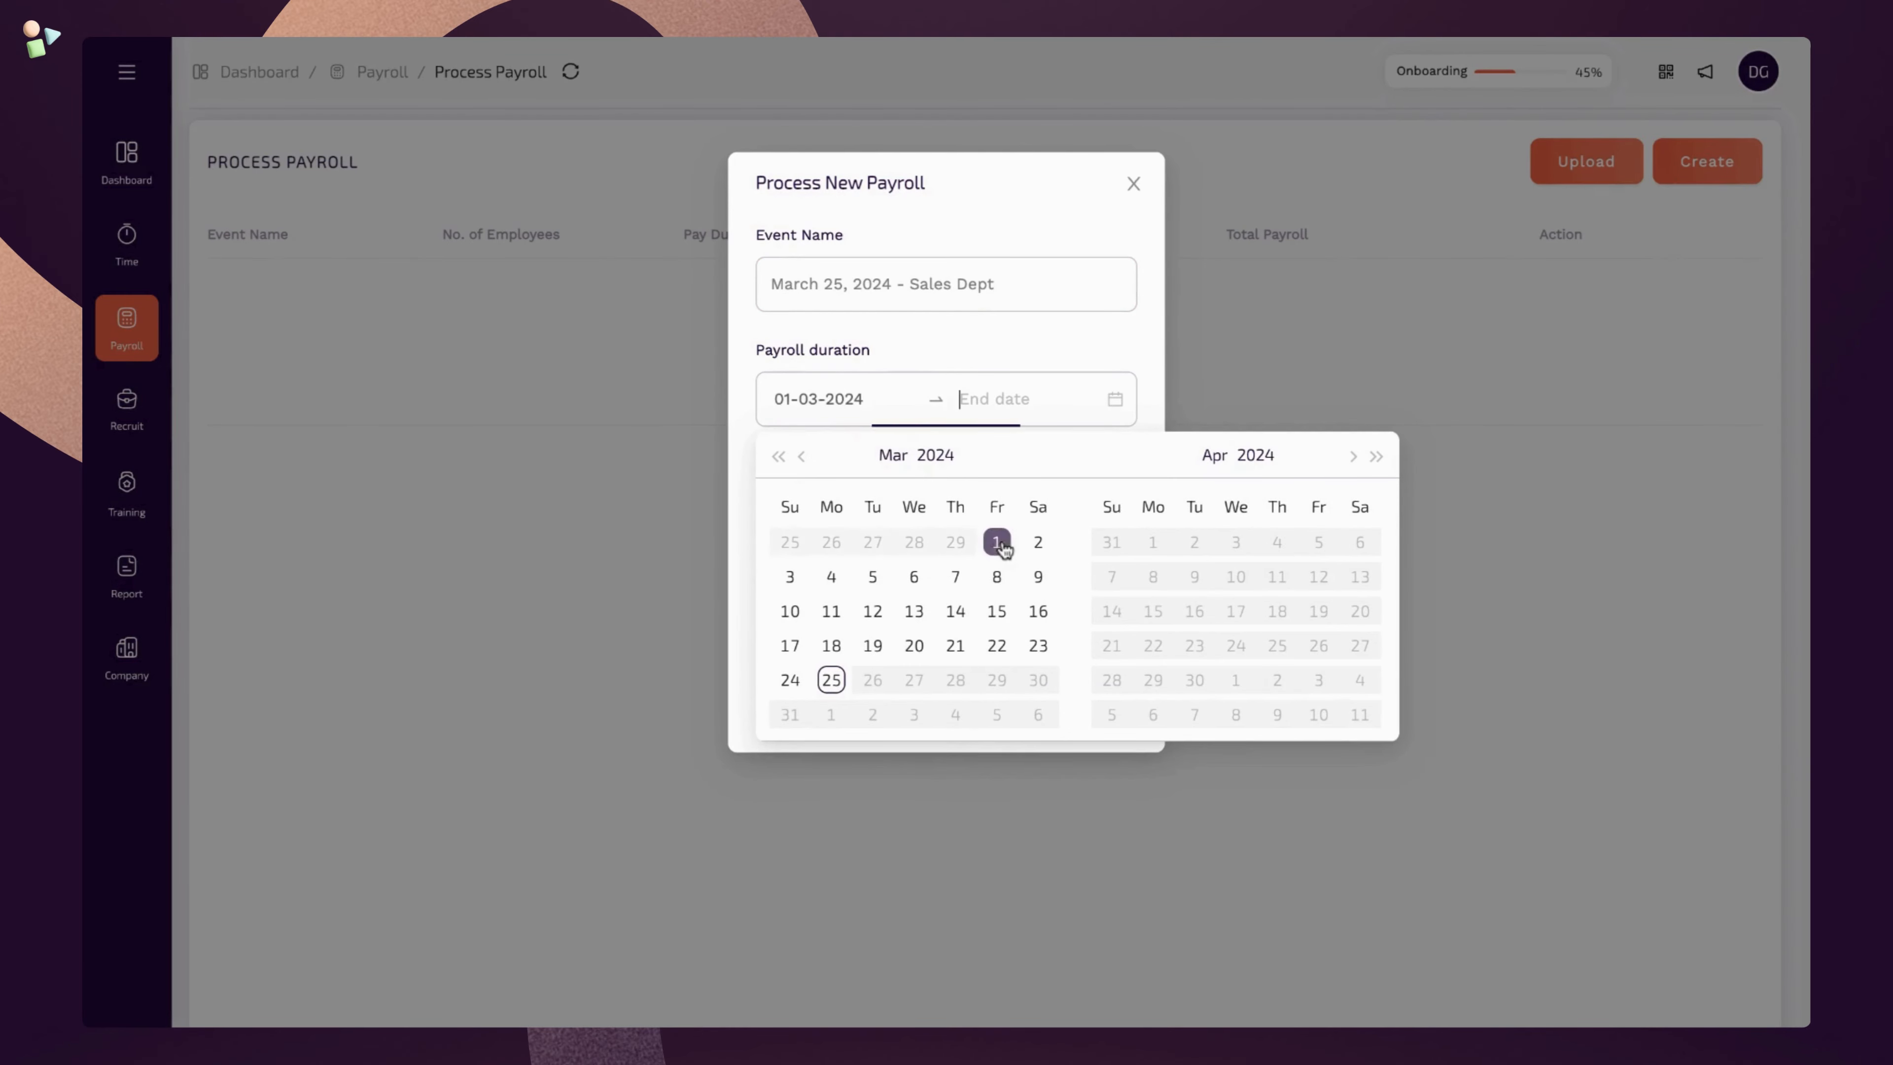
click(844, 677)
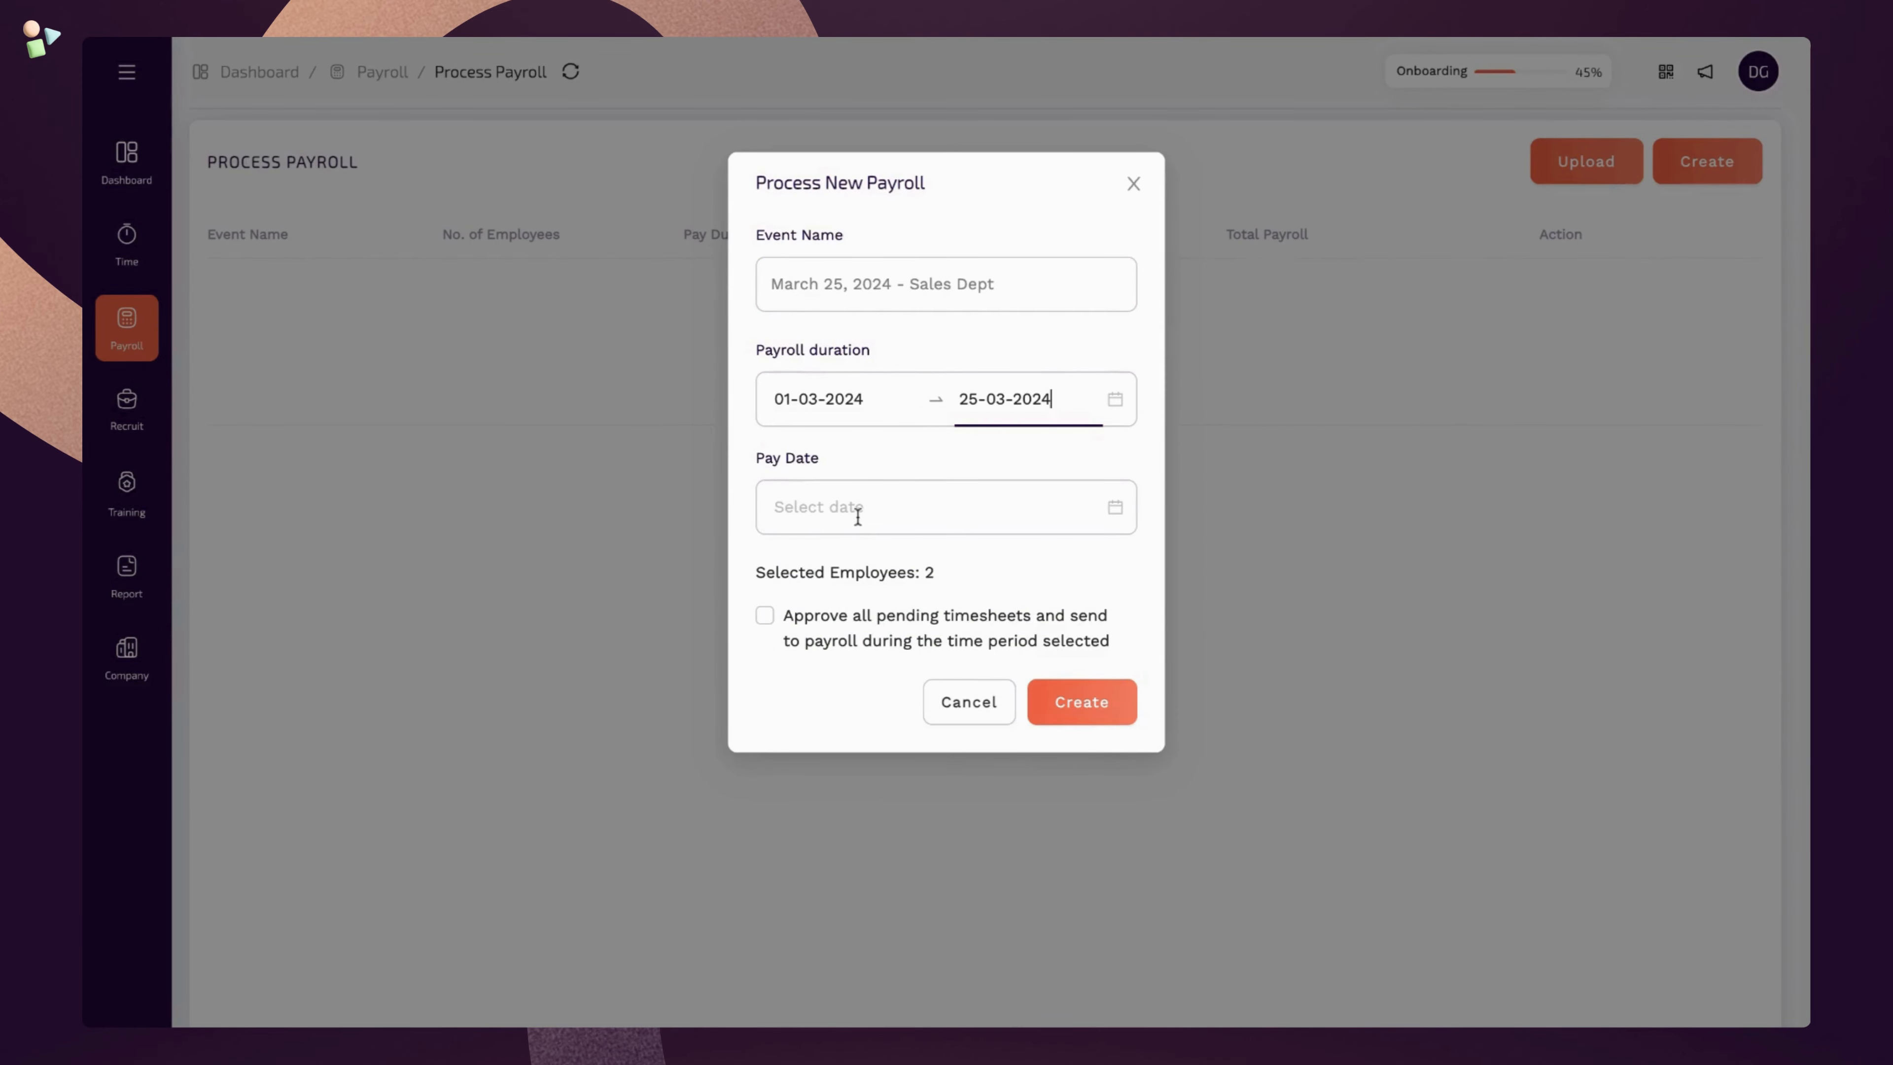
Set the pay date to 04/04/2024, enable approval of all pending timesheets, and create the payroll event
click(858, 517)
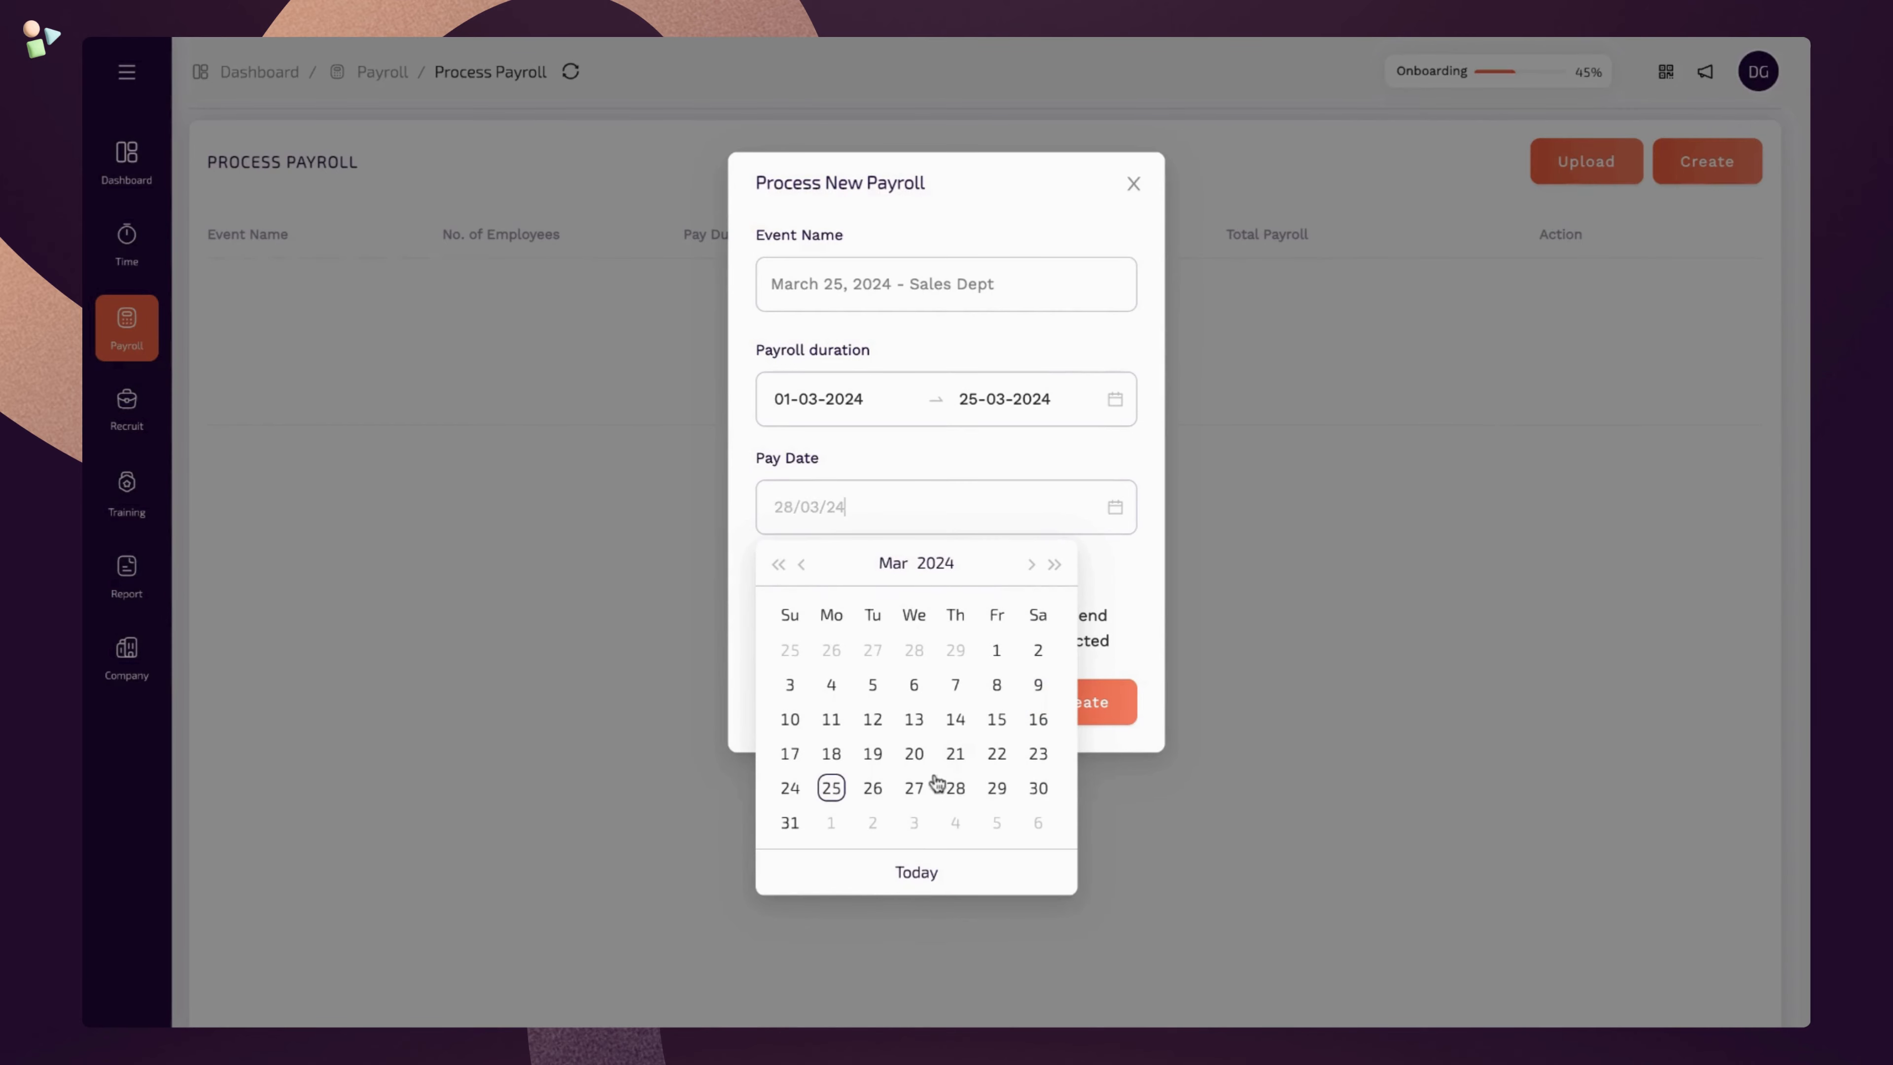
click(952, 823)
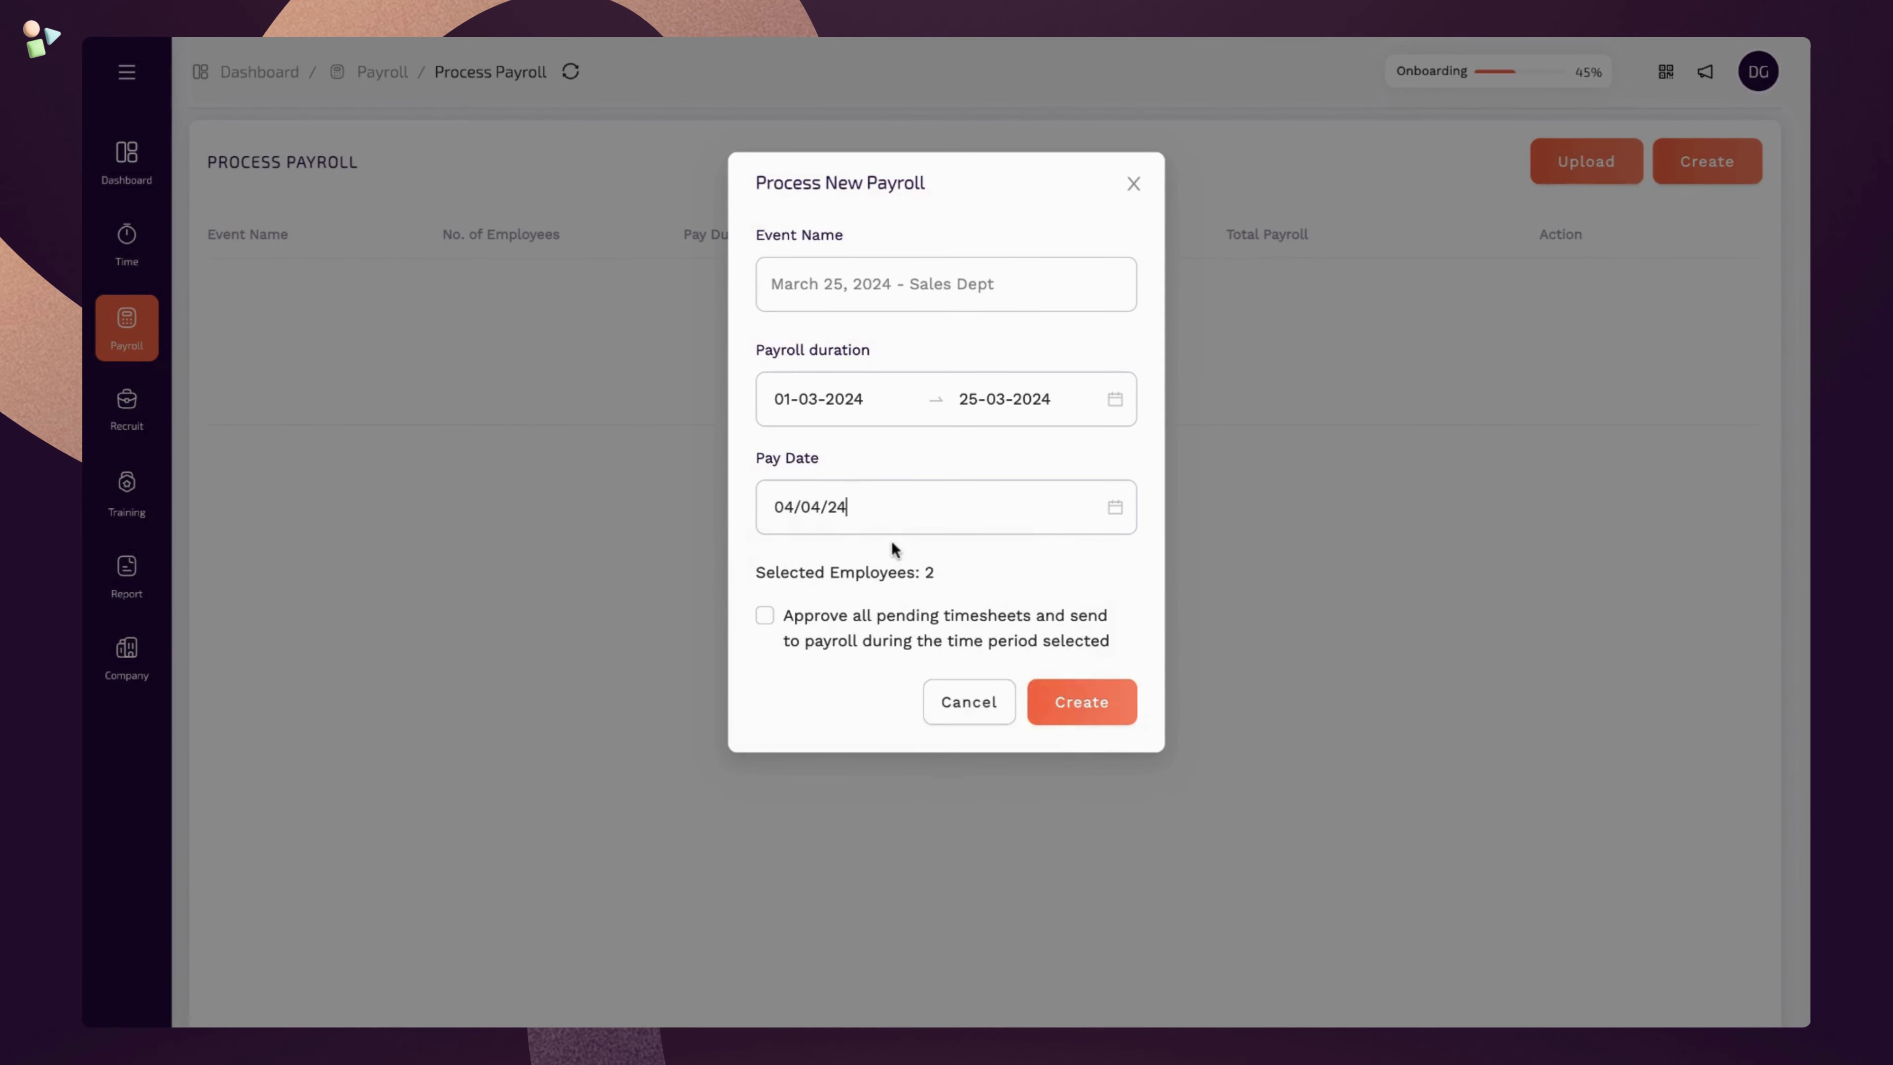
click(765, 615)
click(1120, 716)
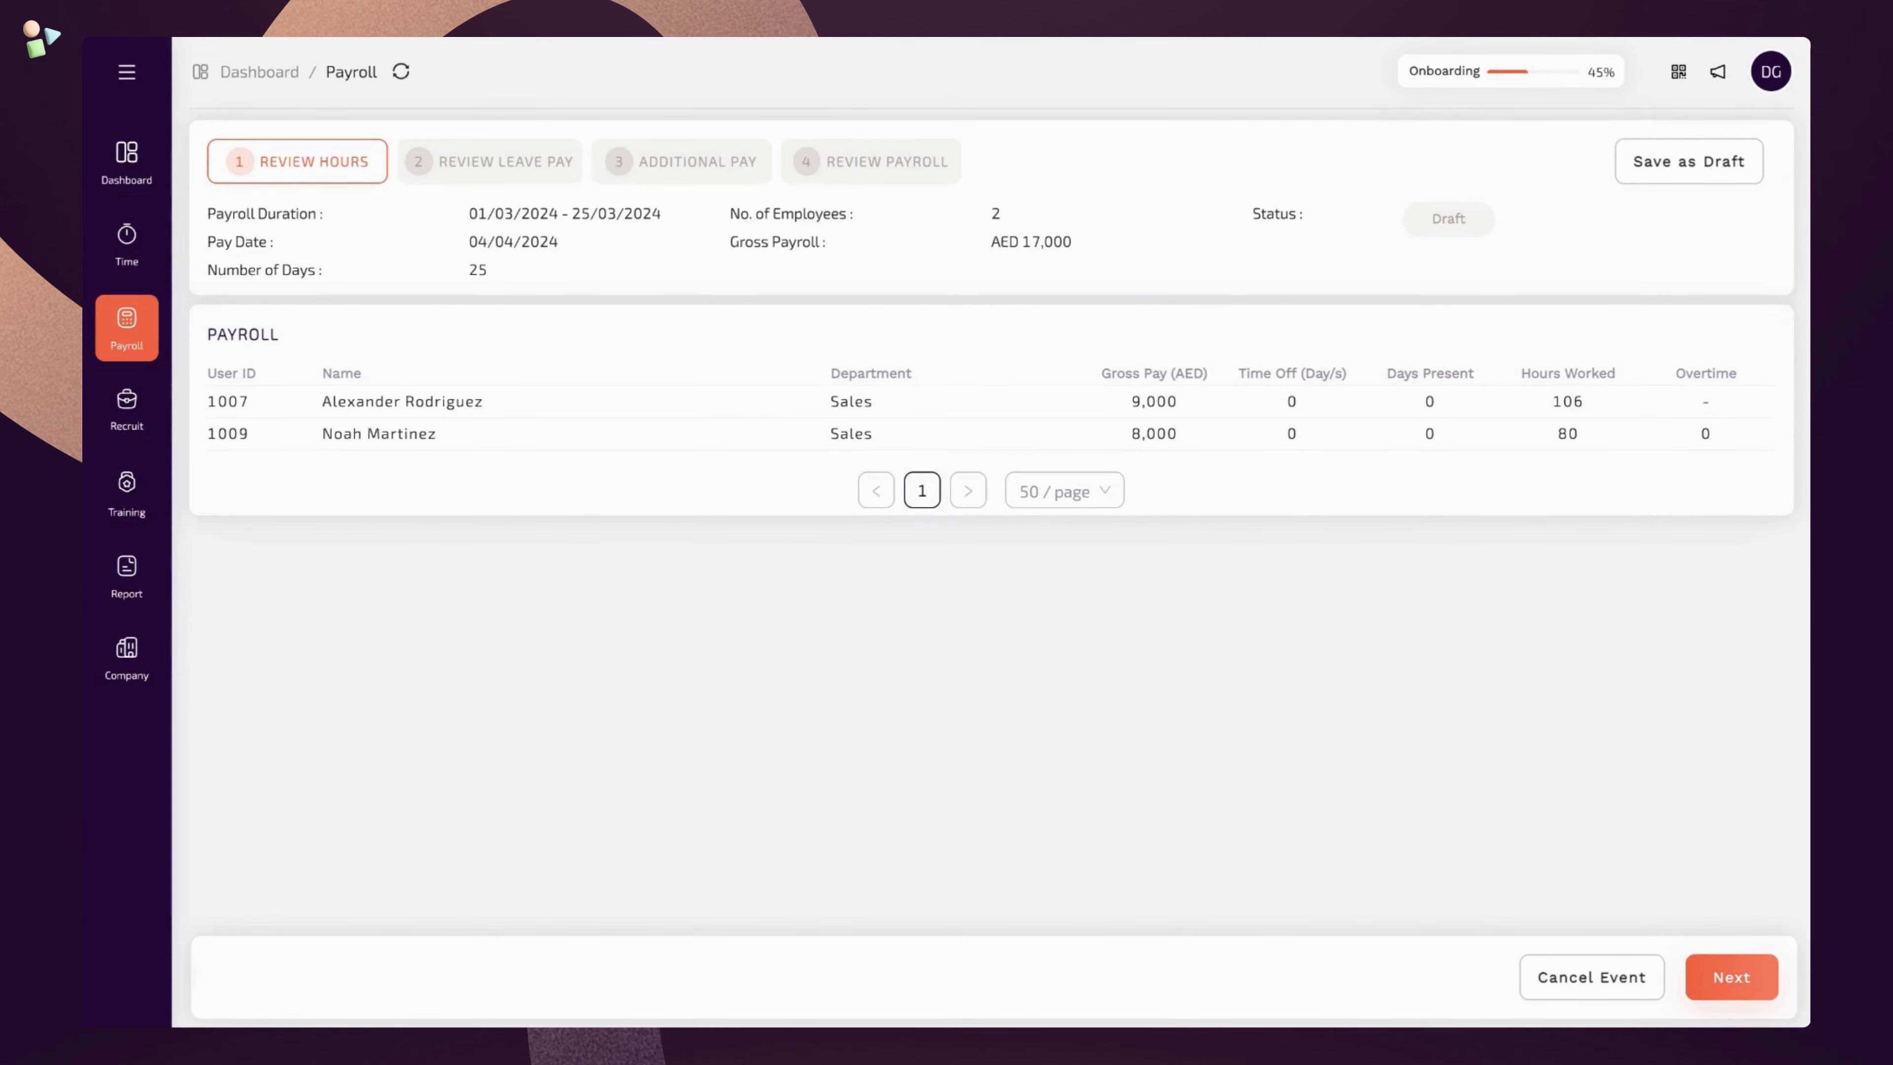
Advance through the hours and leave pay reviews to Additional Pay, and confirm the first employee's additions and the second employee's deductions
click(1731, 977)
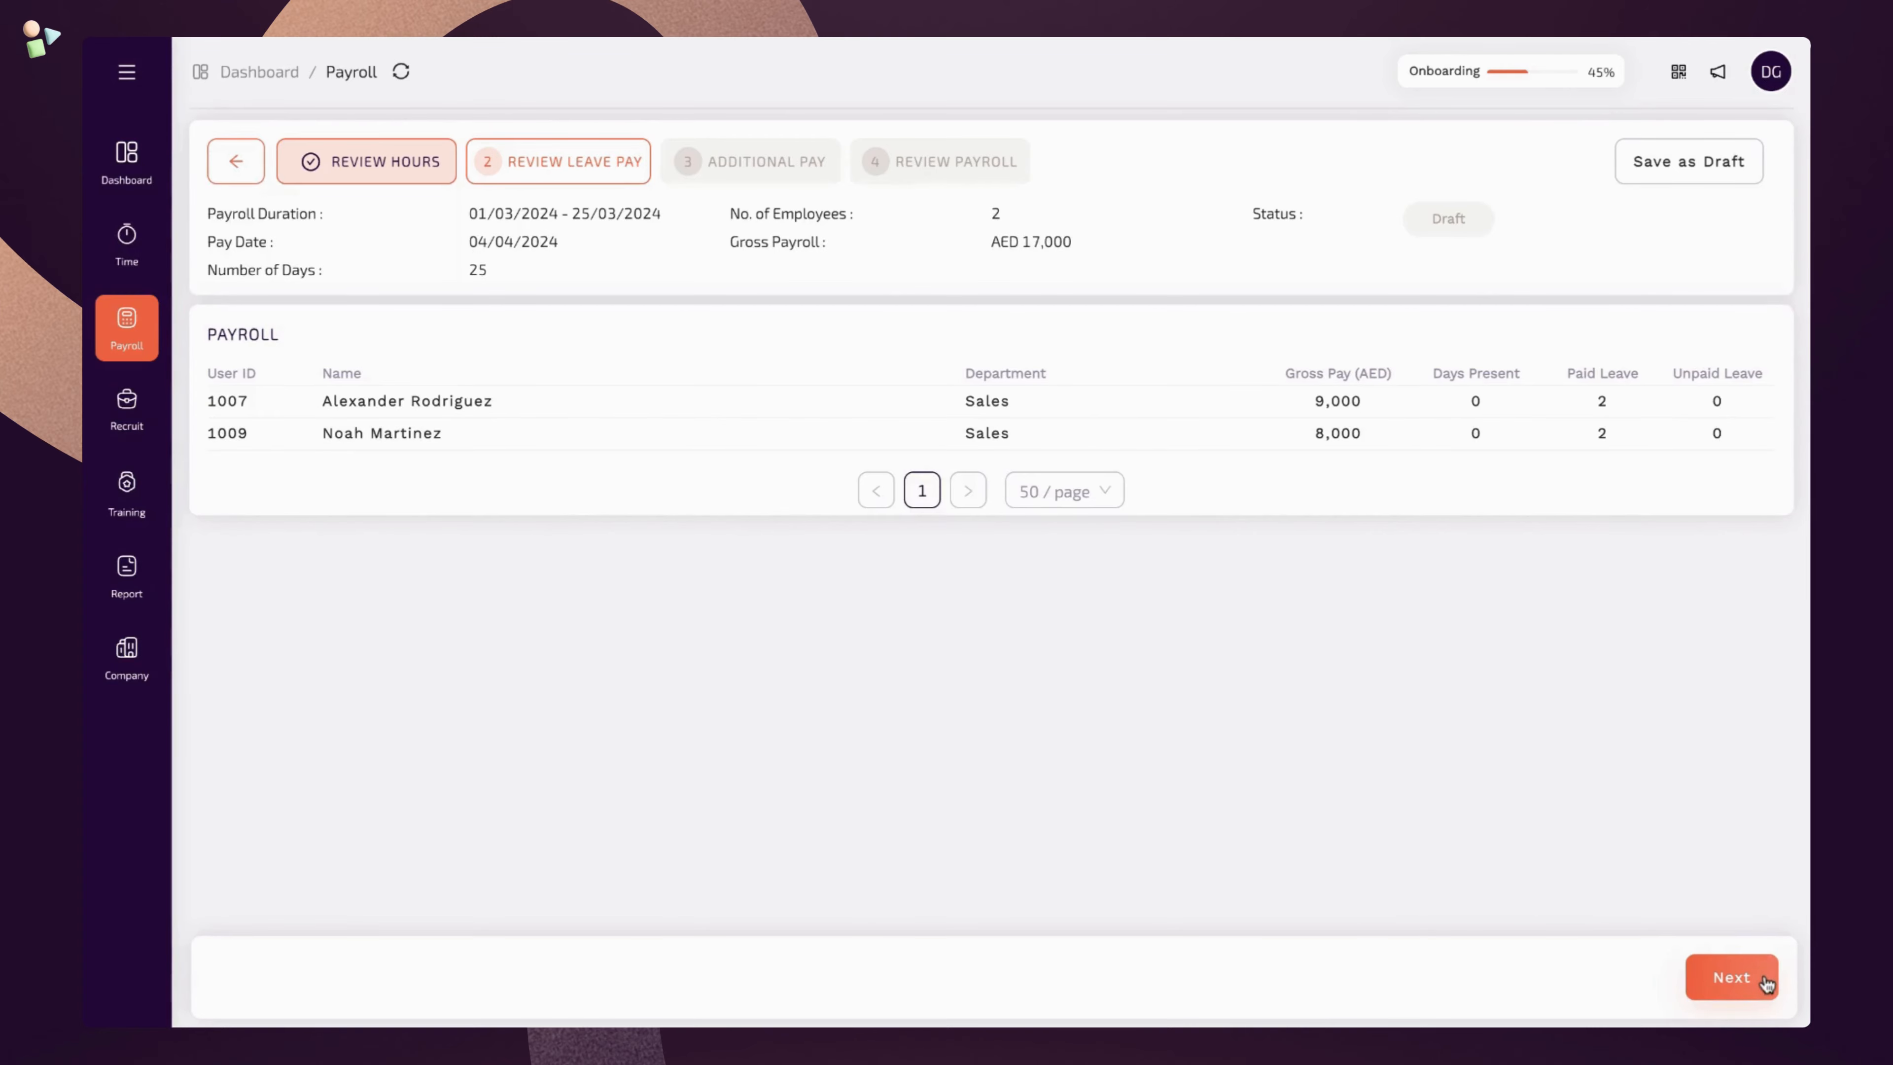
click(1731, 977)
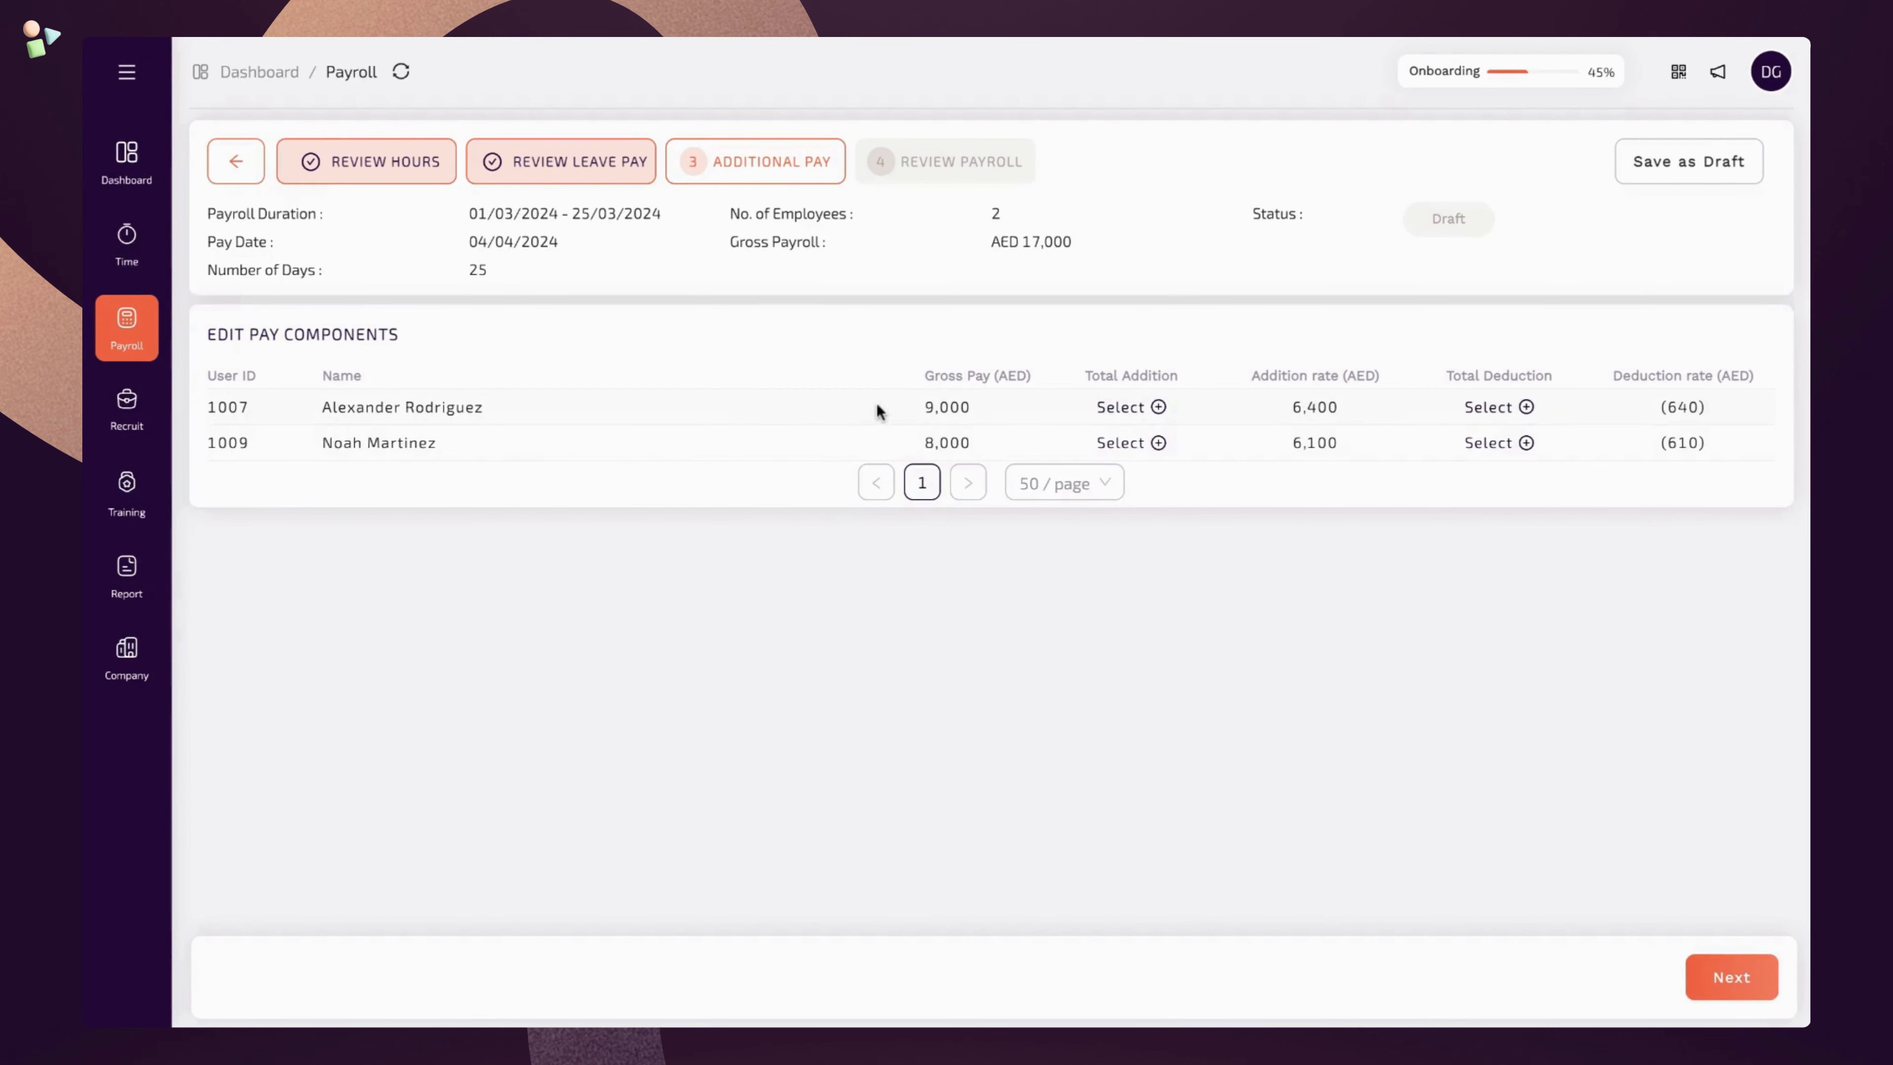
click(1160, 408)
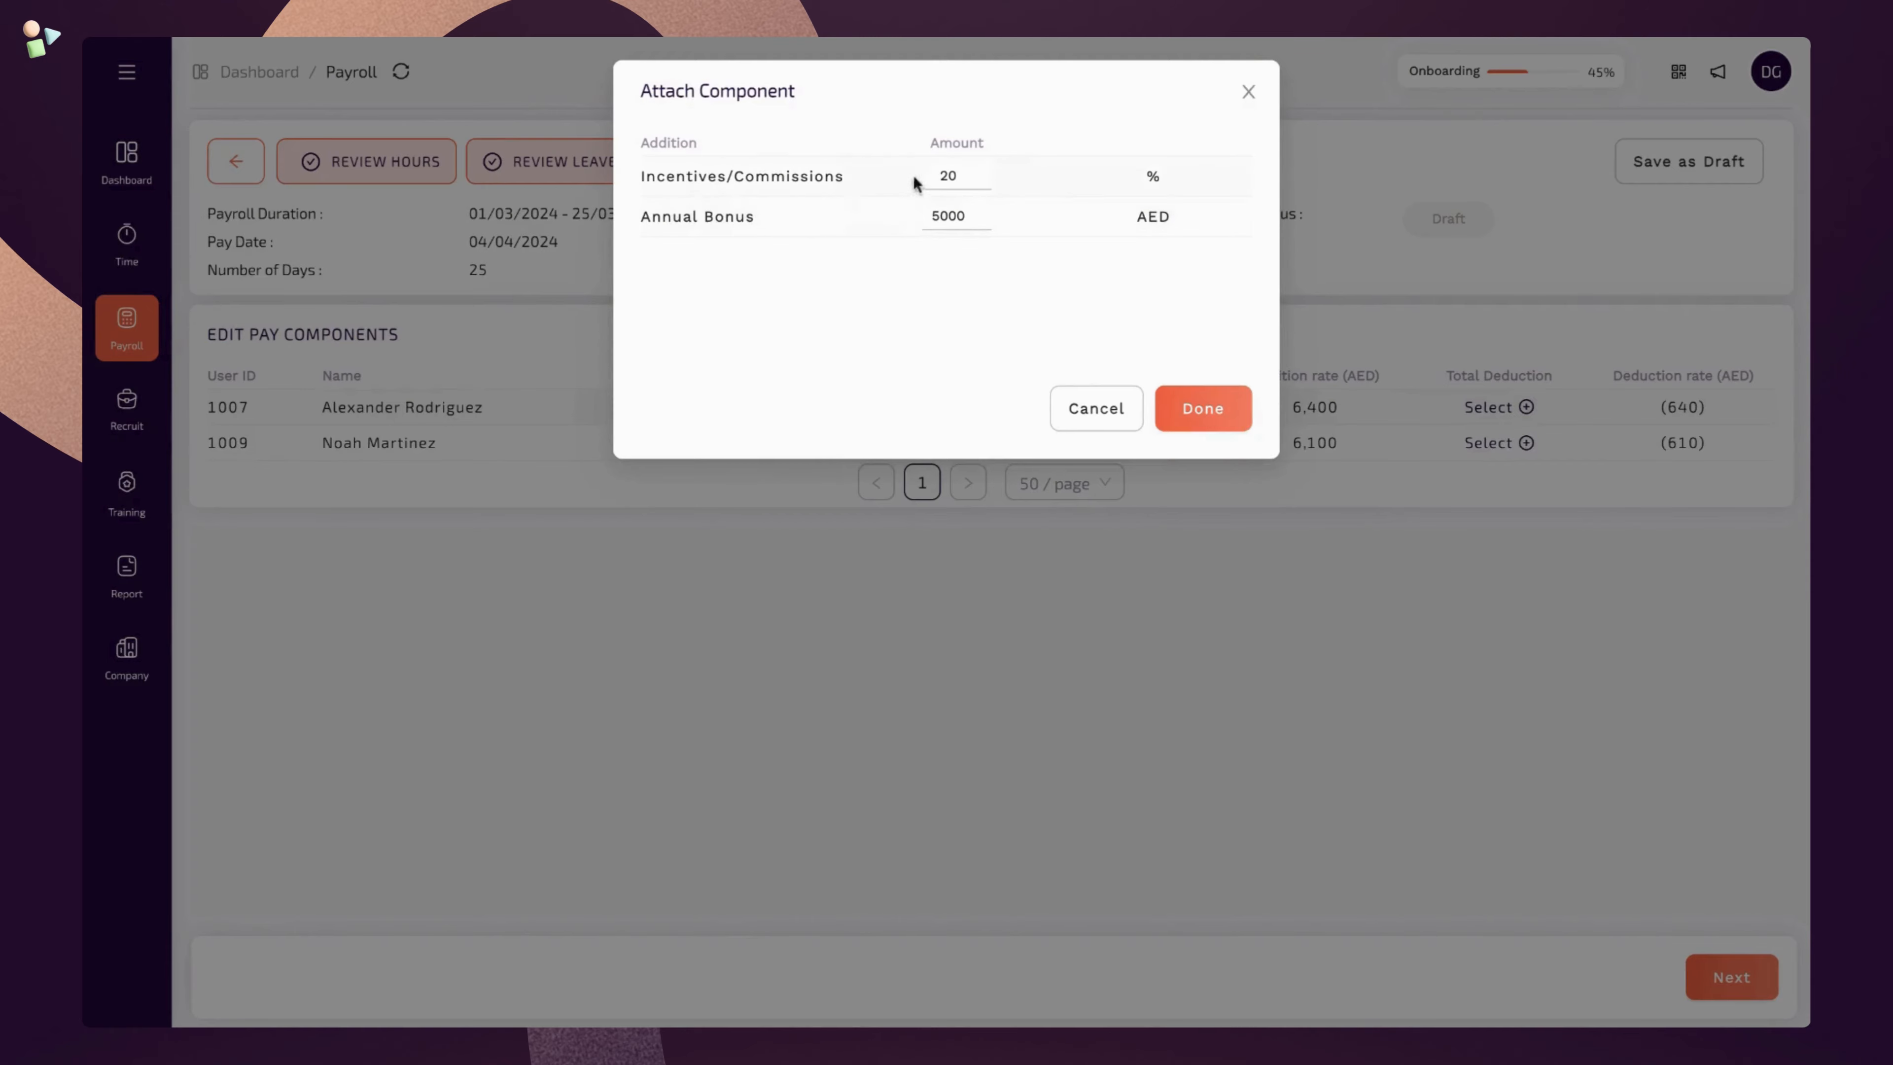
click(1221, 410)
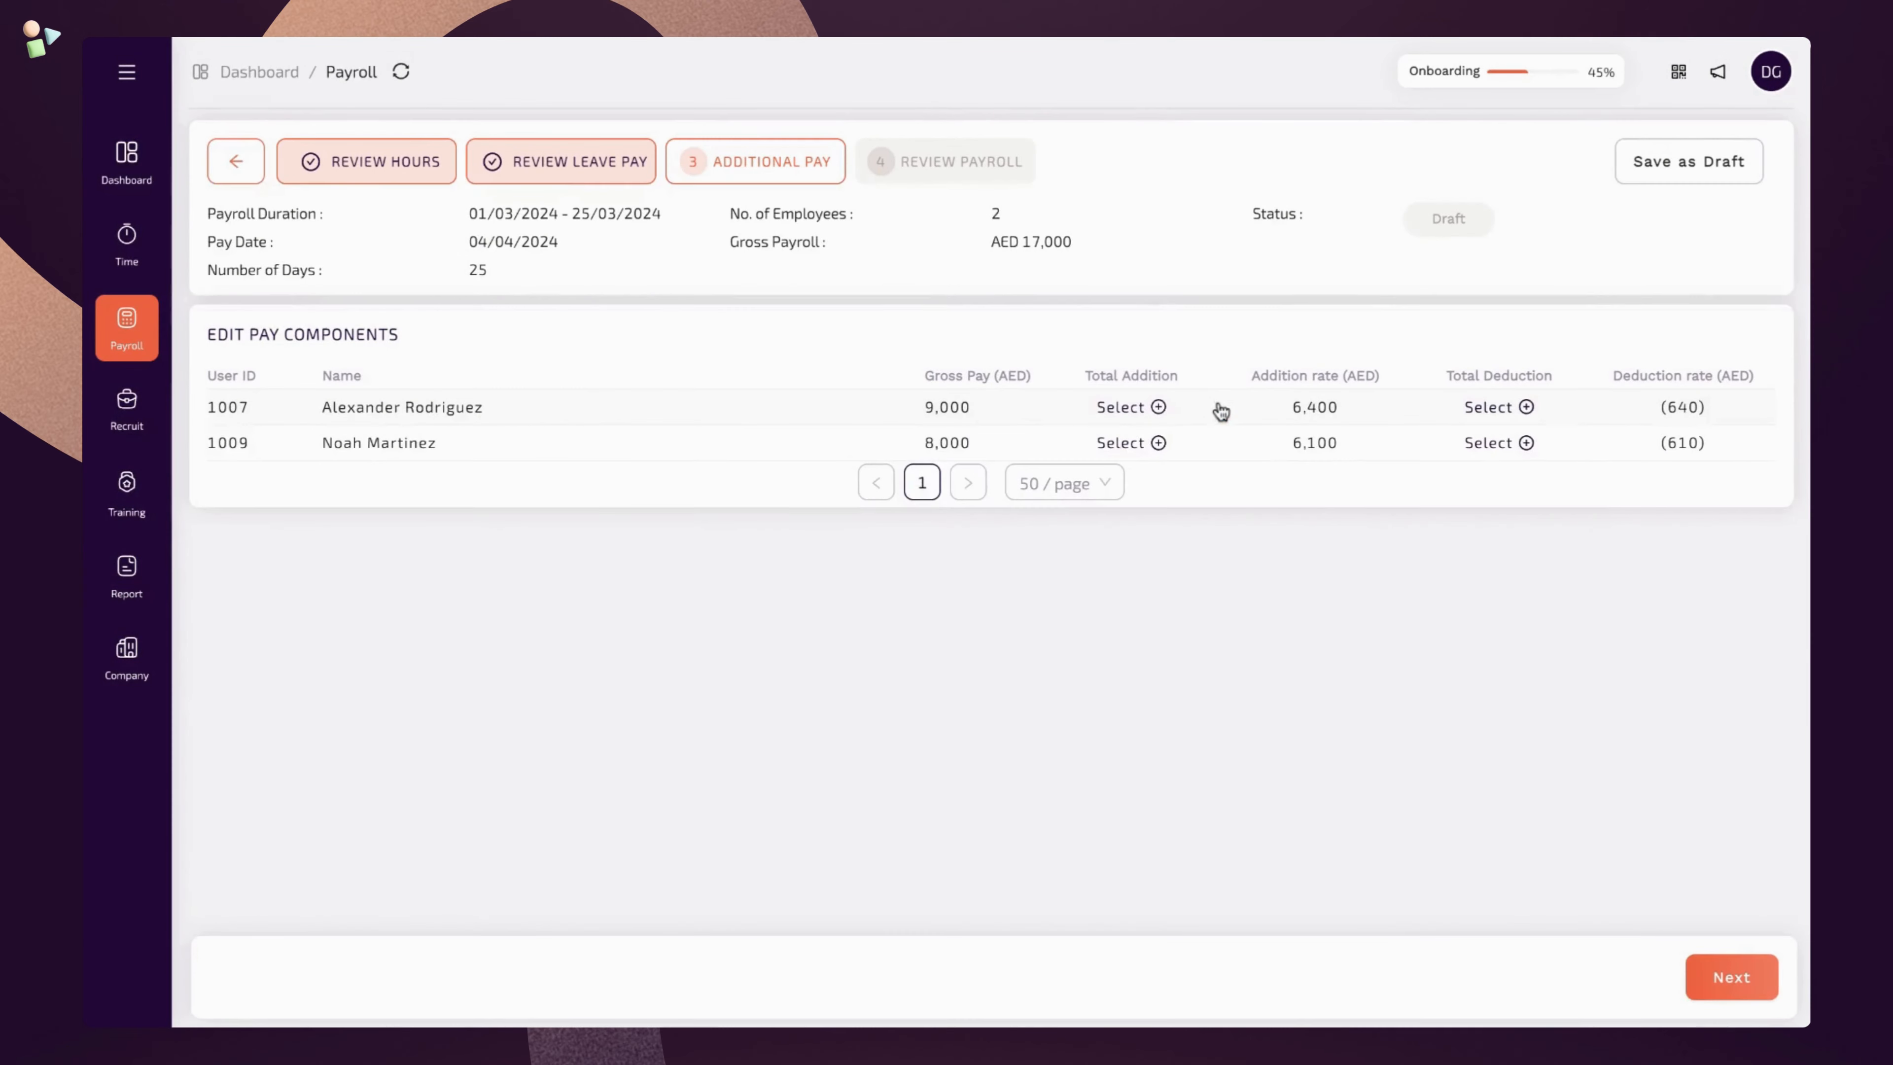
click(1159, 408)
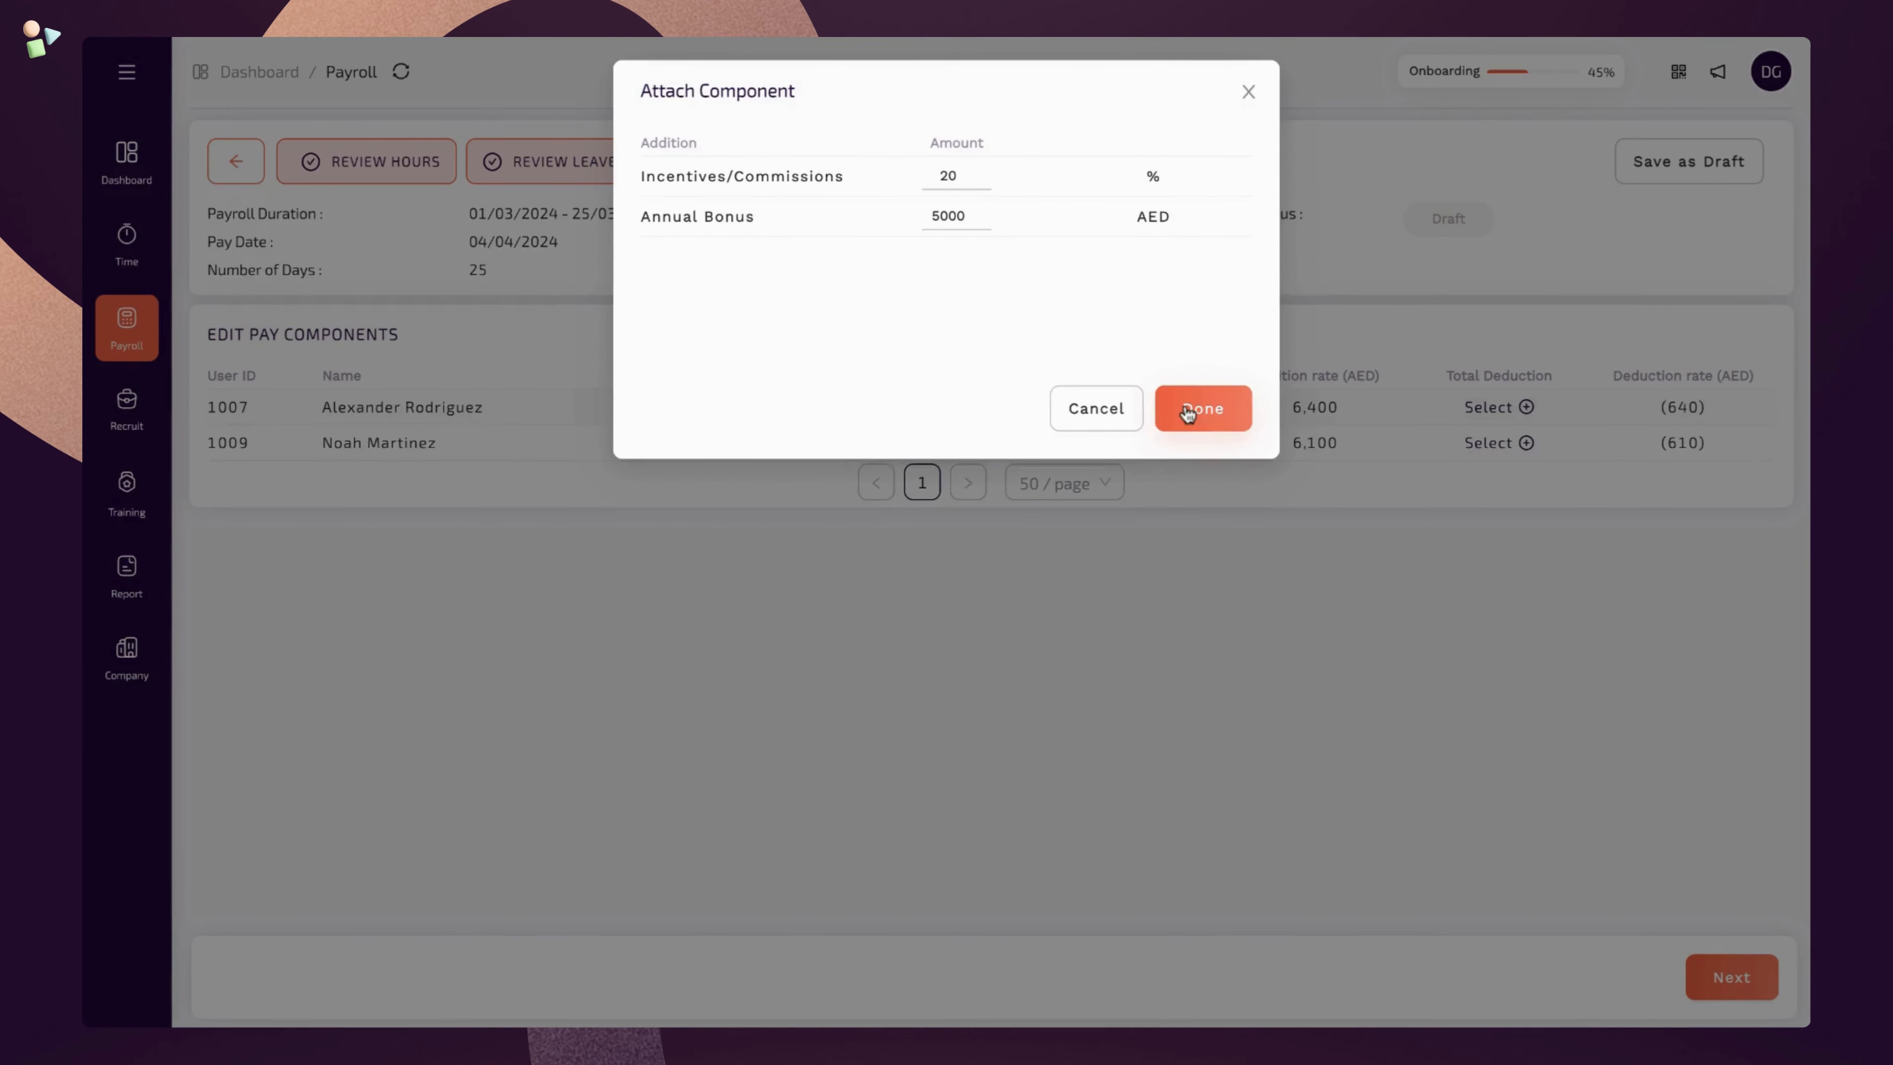
click(1189, 411)
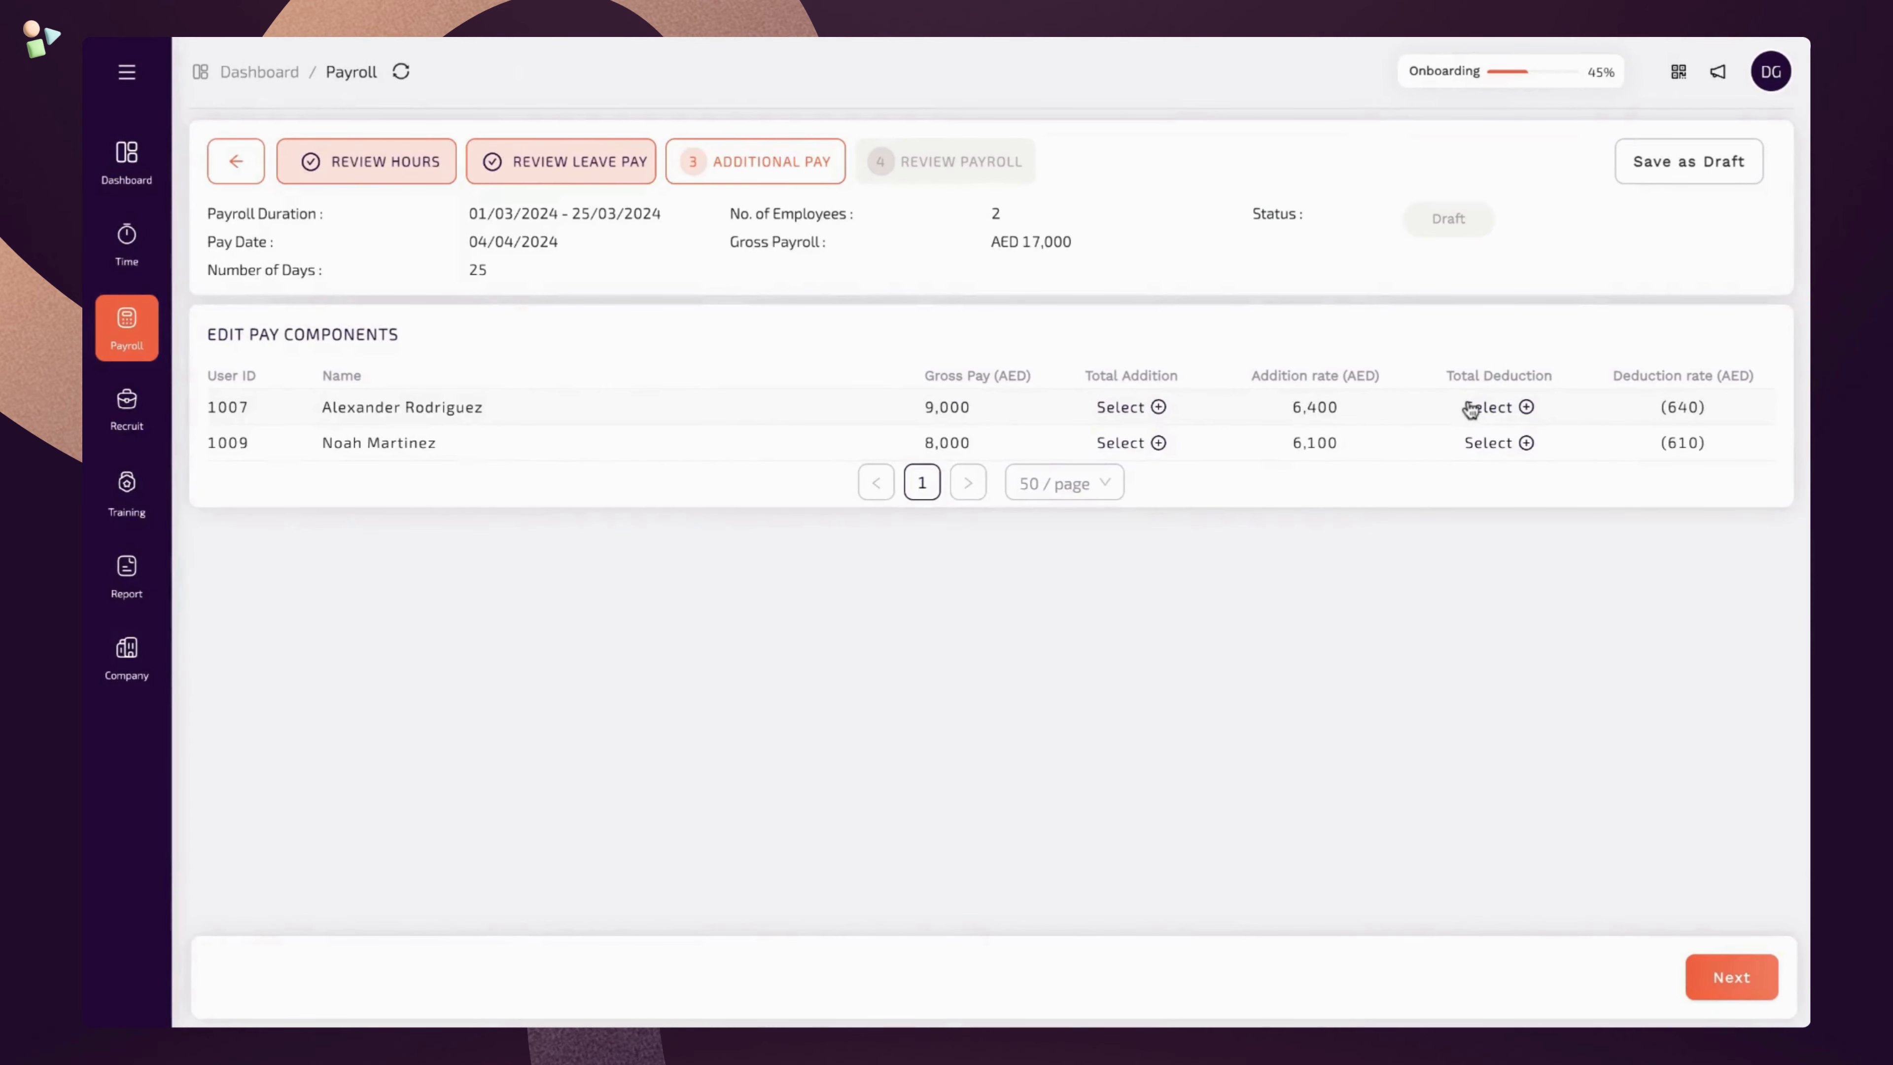
click(1517, 442)
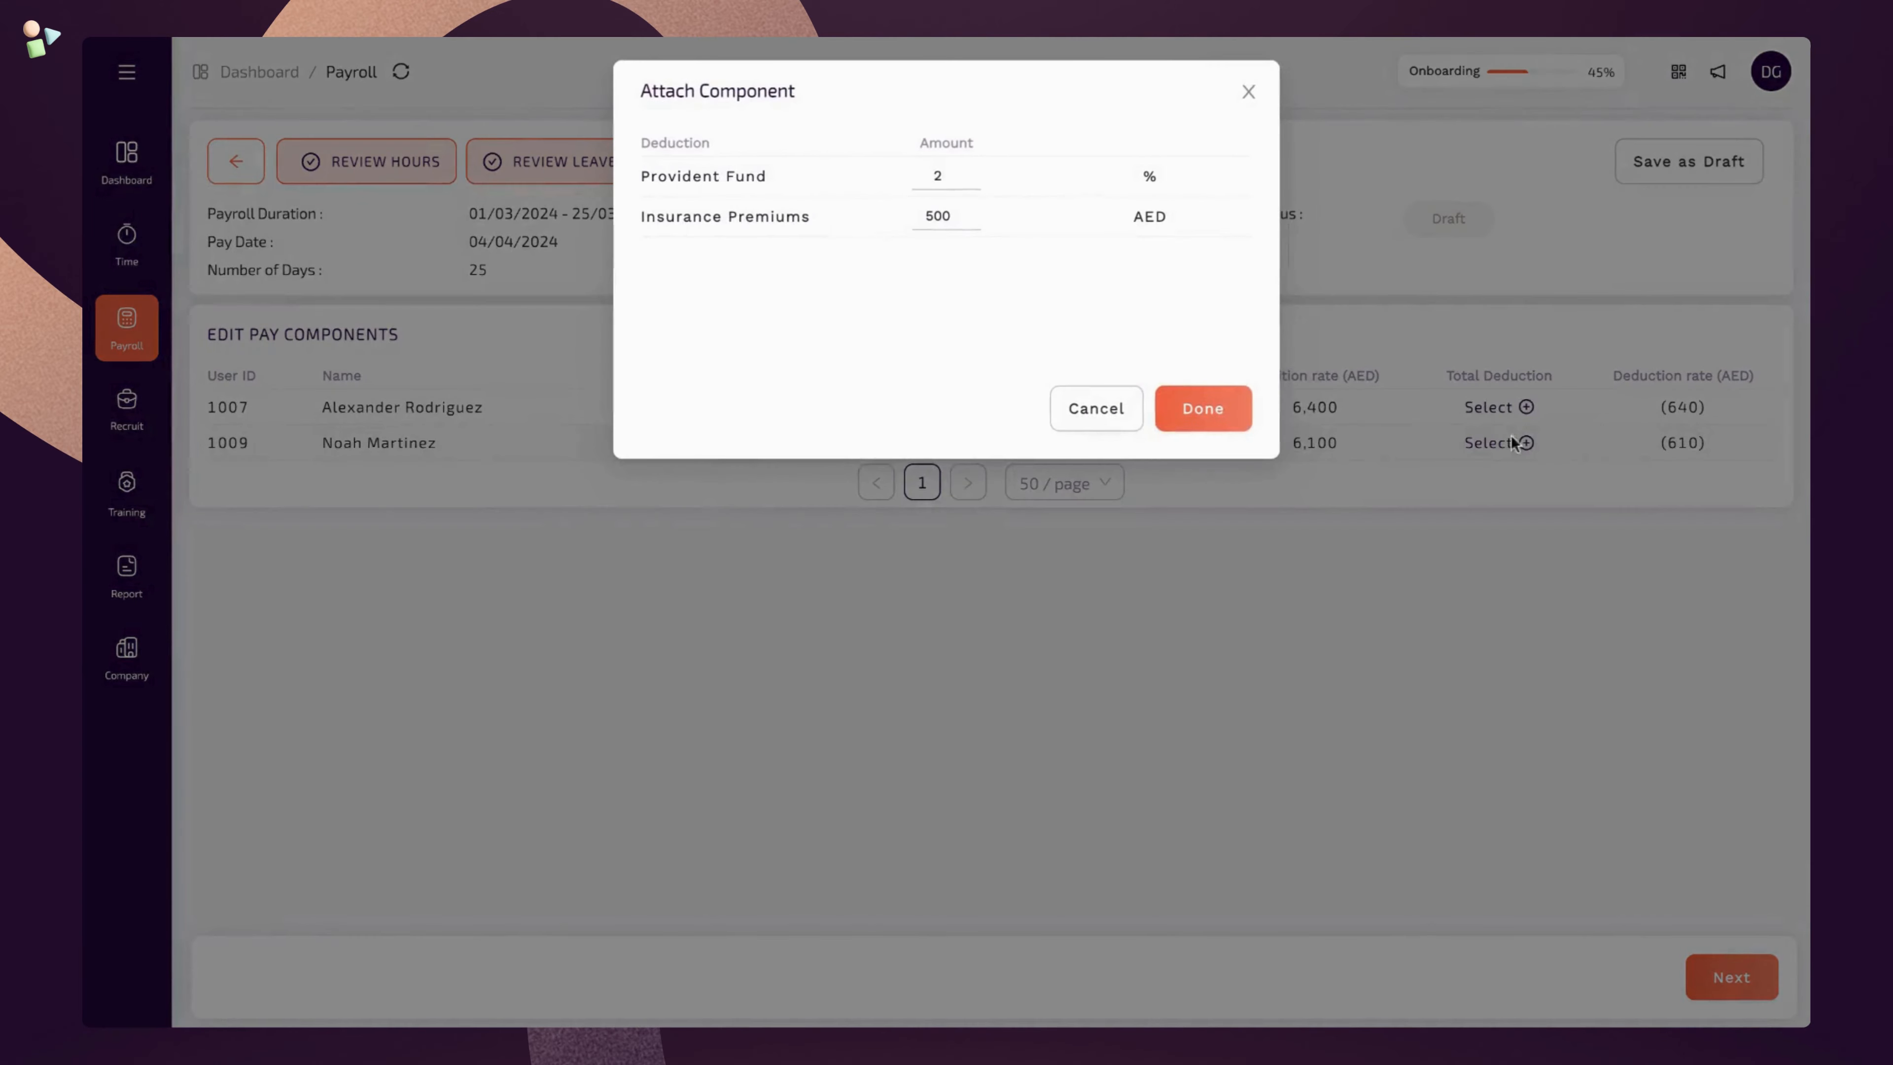
click(1222, 408)
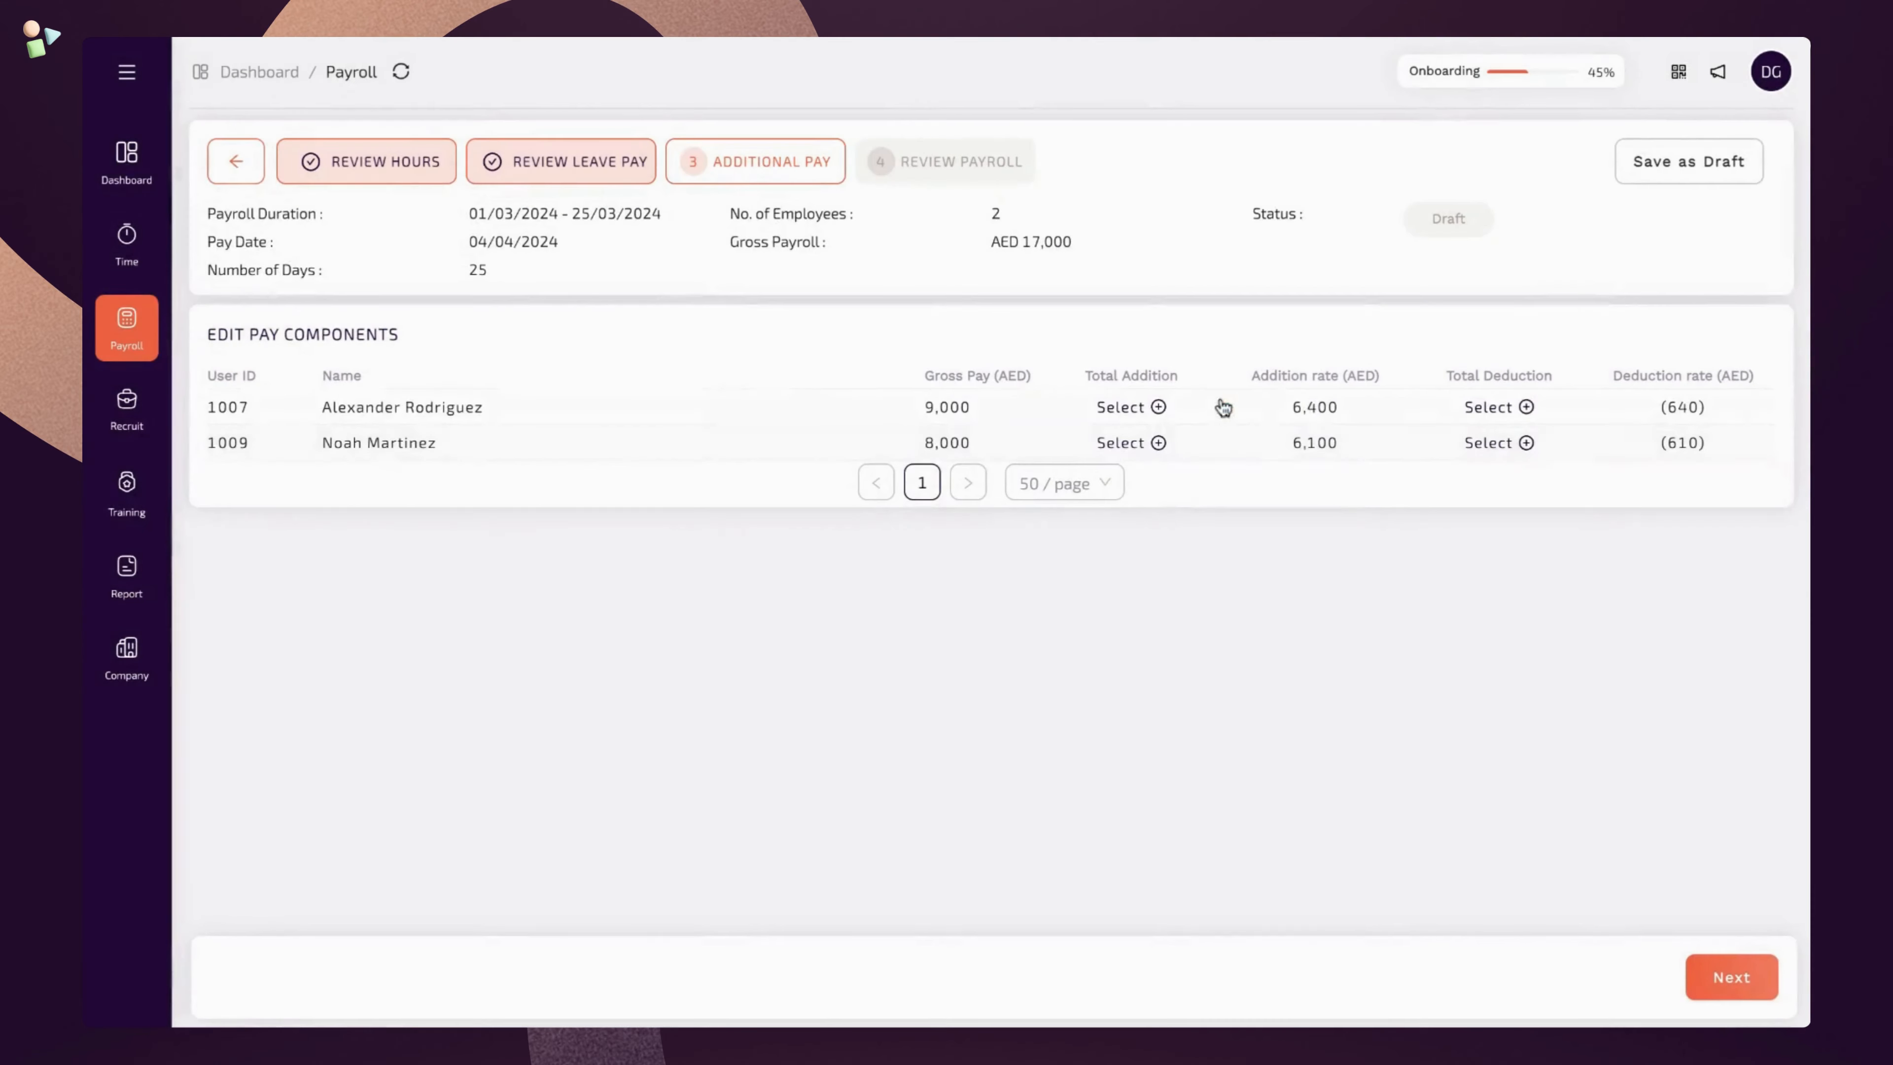
Proceed to Review Payroll, check the salary columns through Total Net Amount, approve the payroll, and return to the payroll list
click(1765, 979)
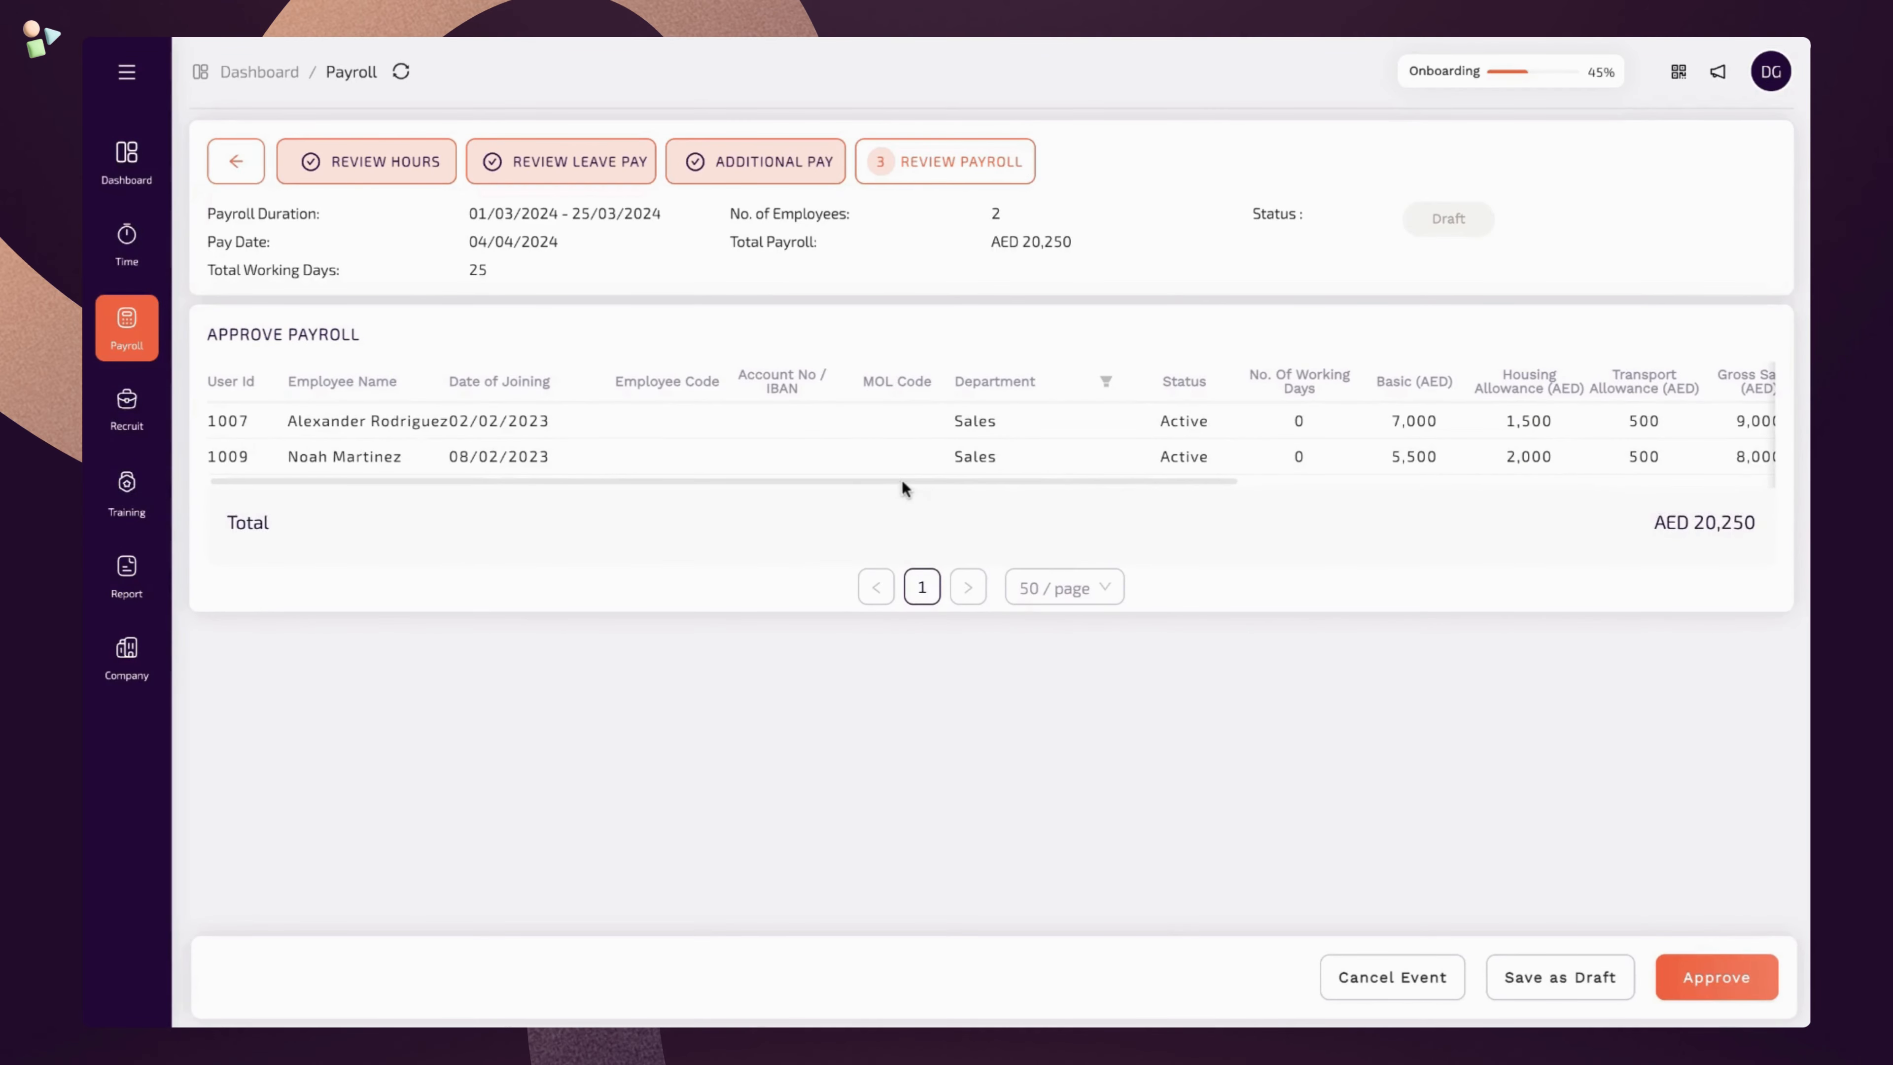
scroll(869, 471, right, 3)
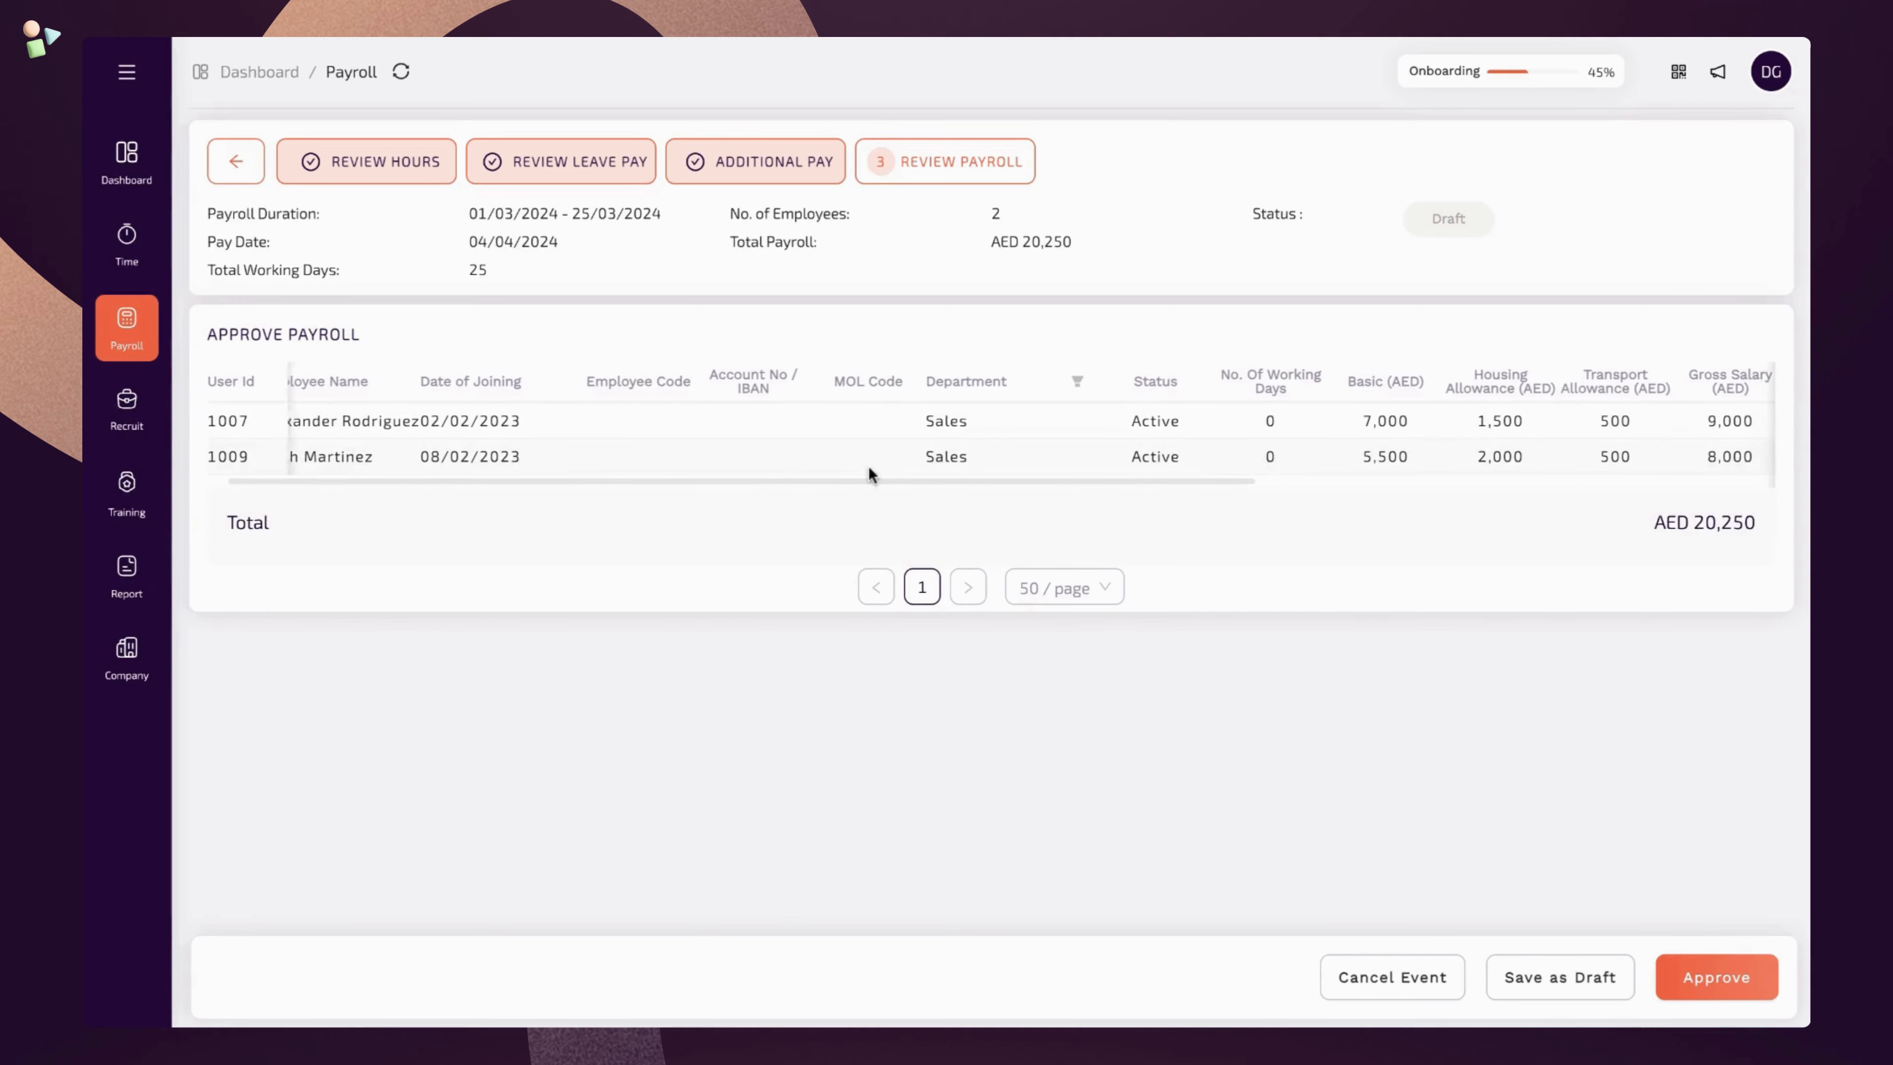
scroll(993, 433, right, 3)
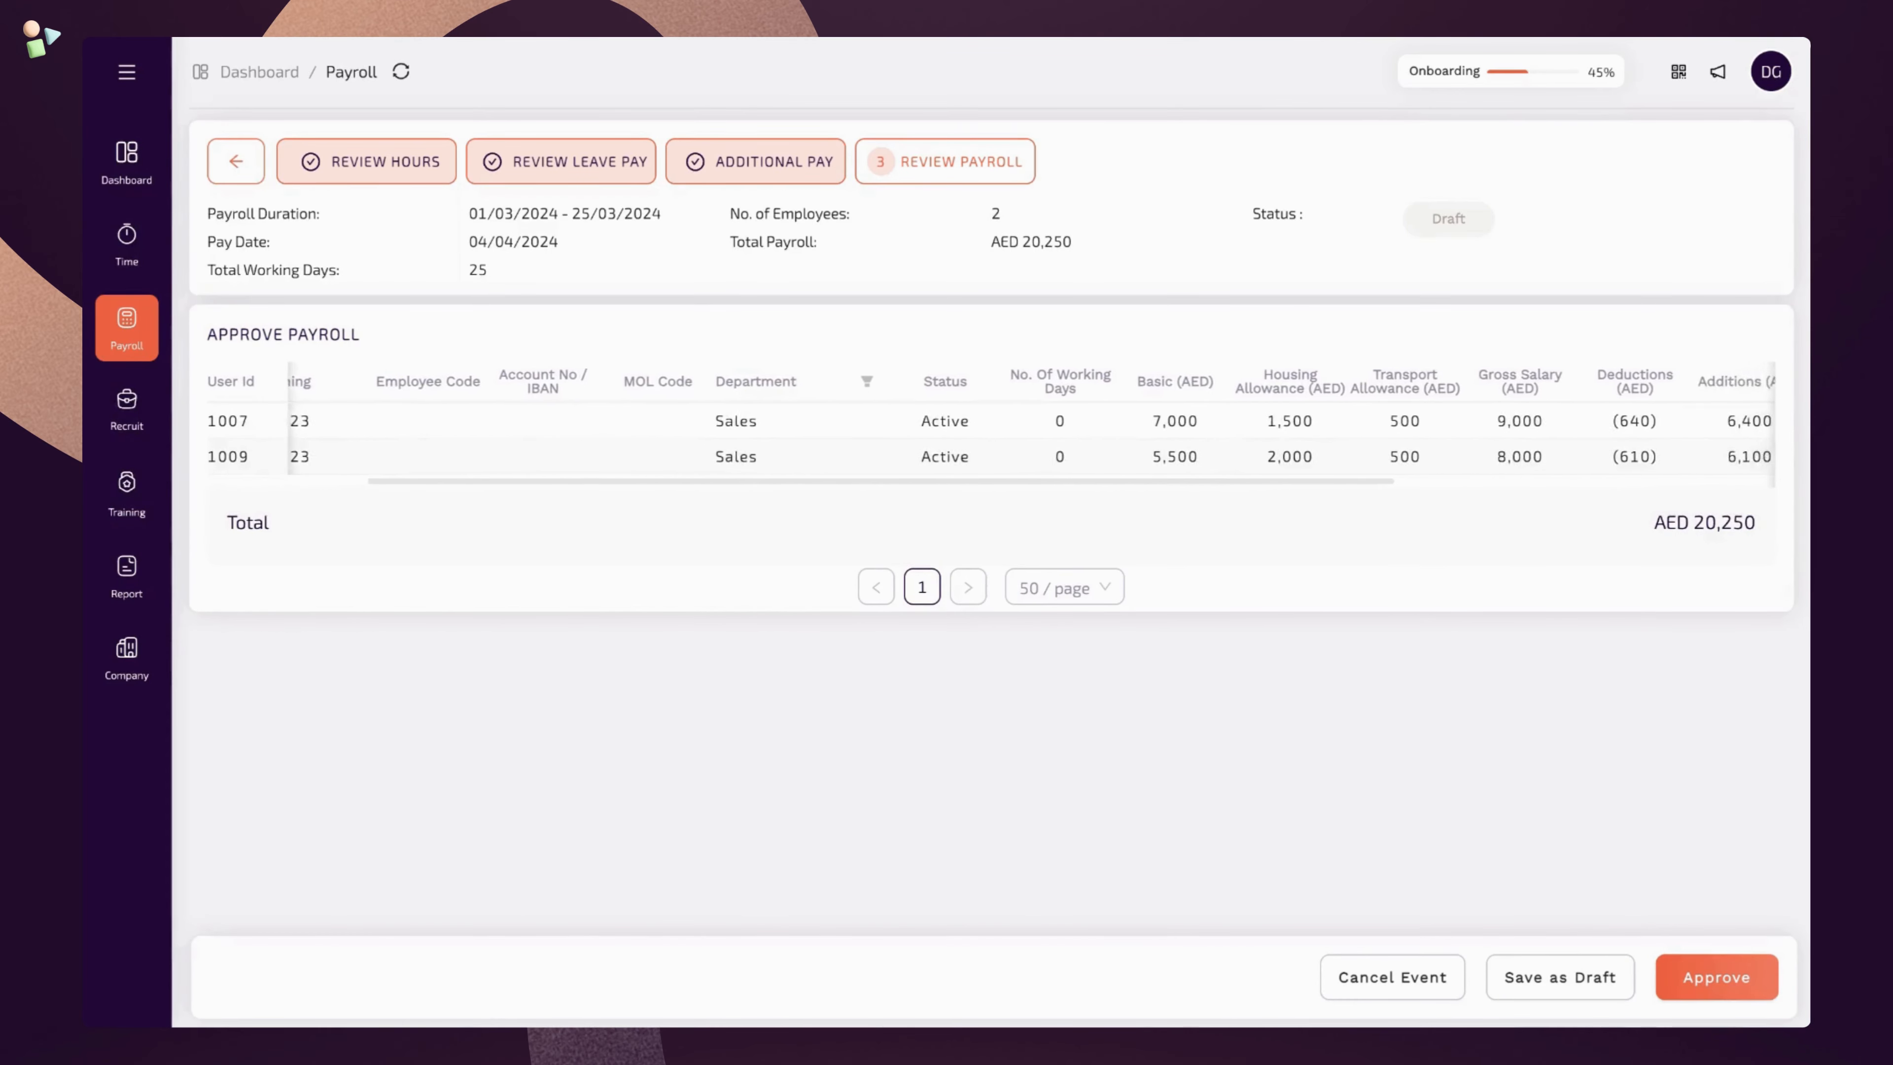
scroll(994, 432, right, 5)
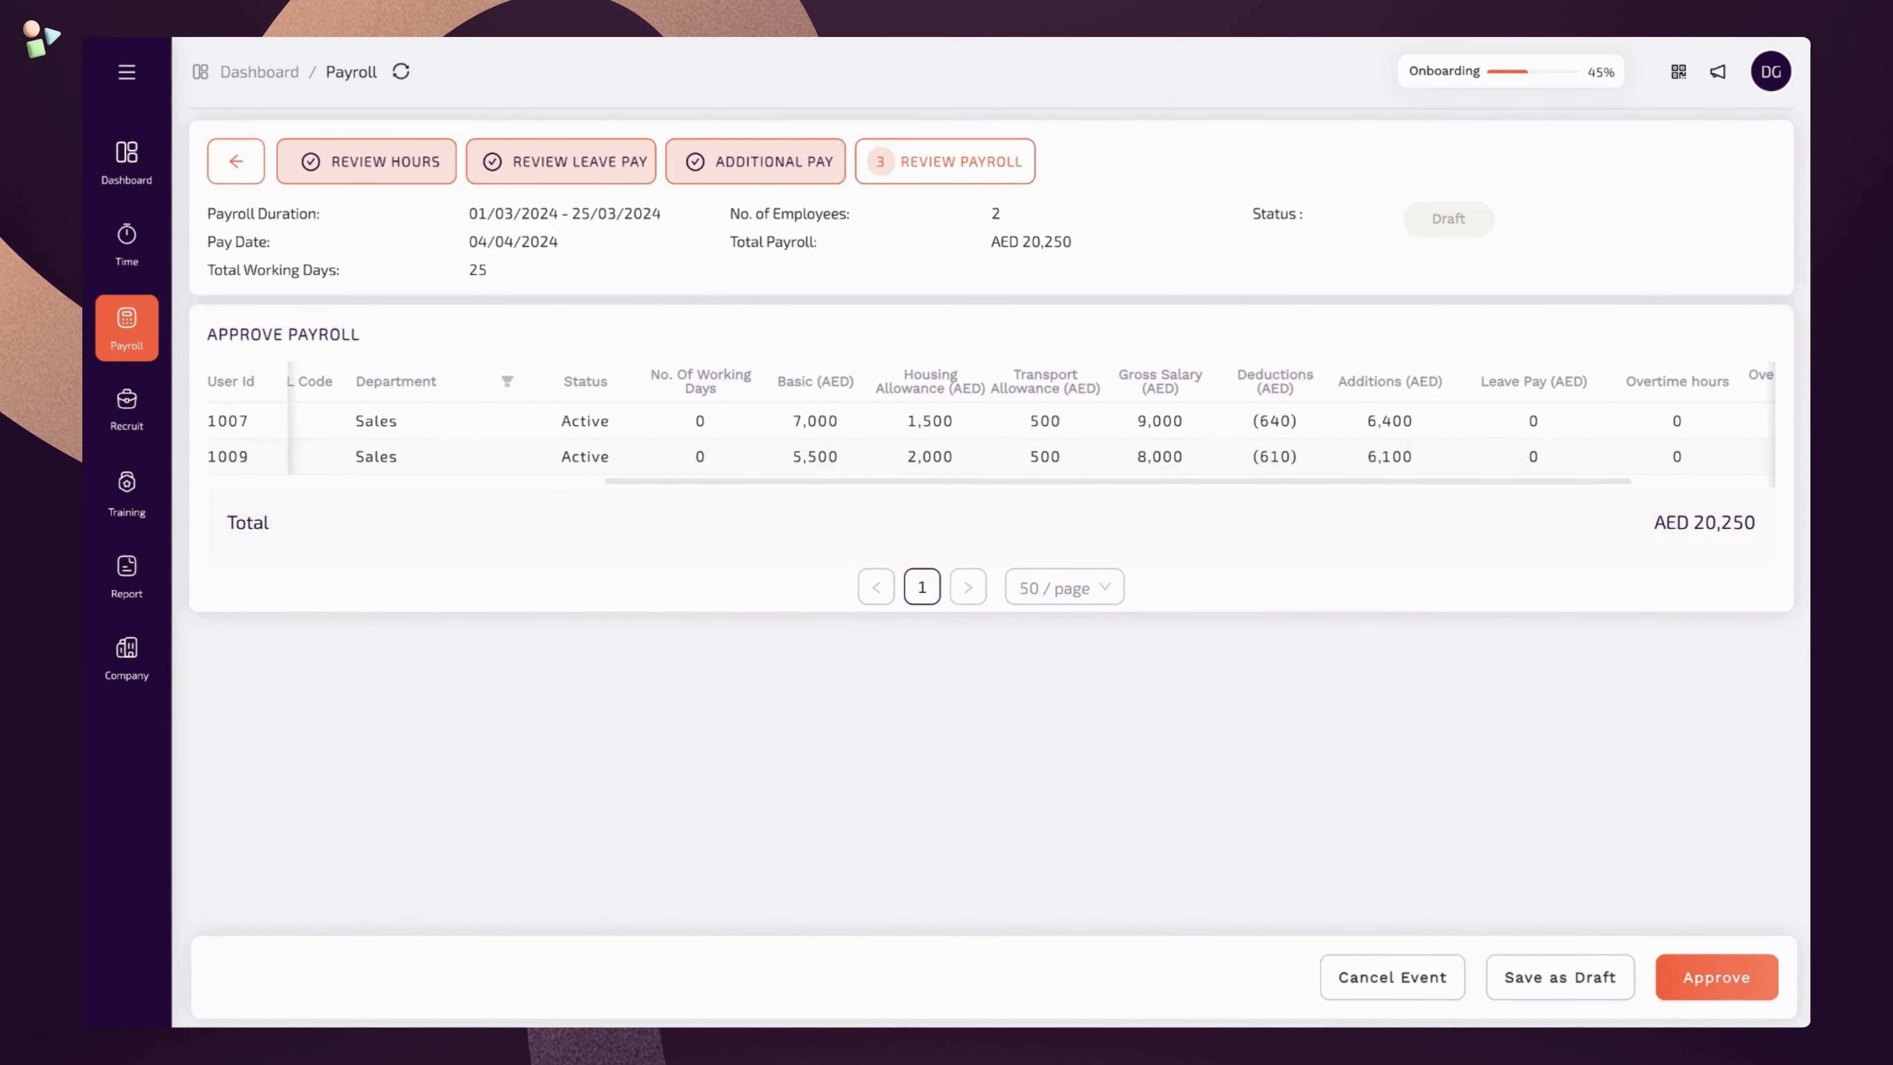
scroll(892, 452, right, 1)
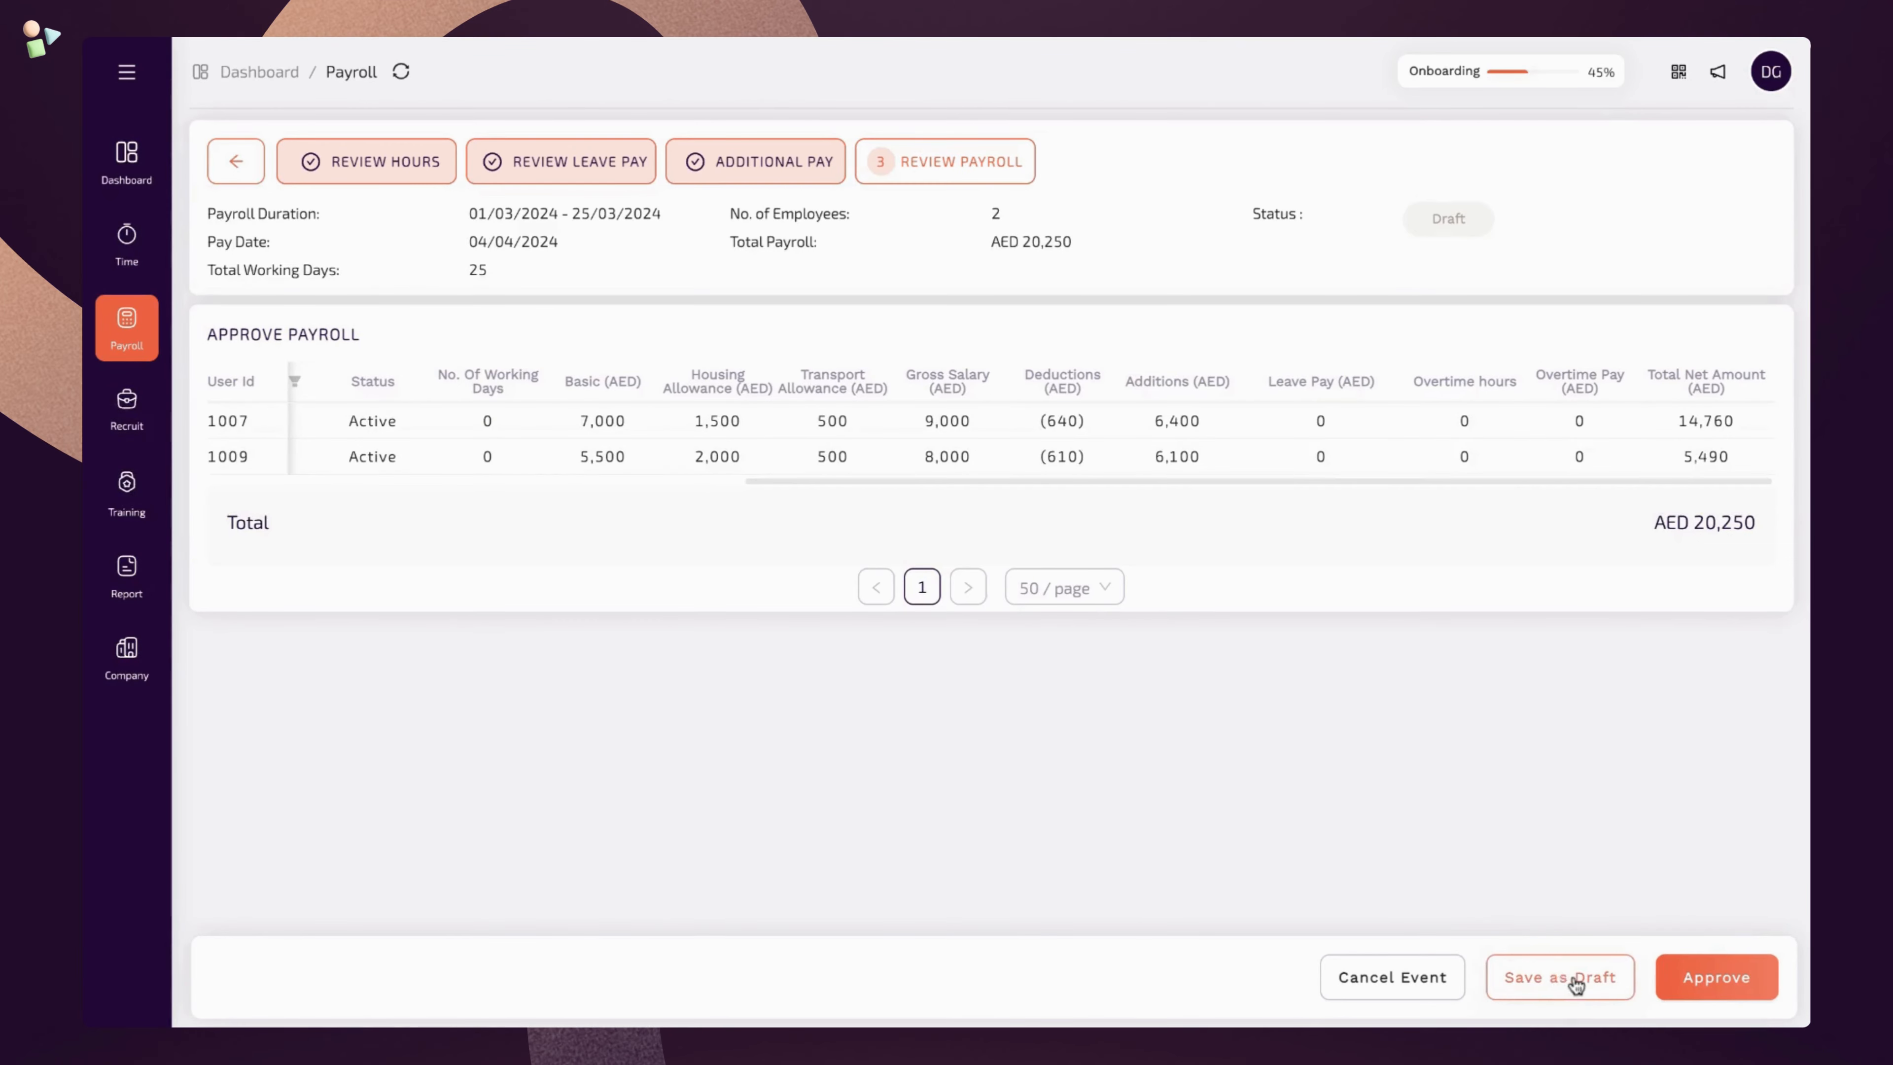
click(1758, 983)
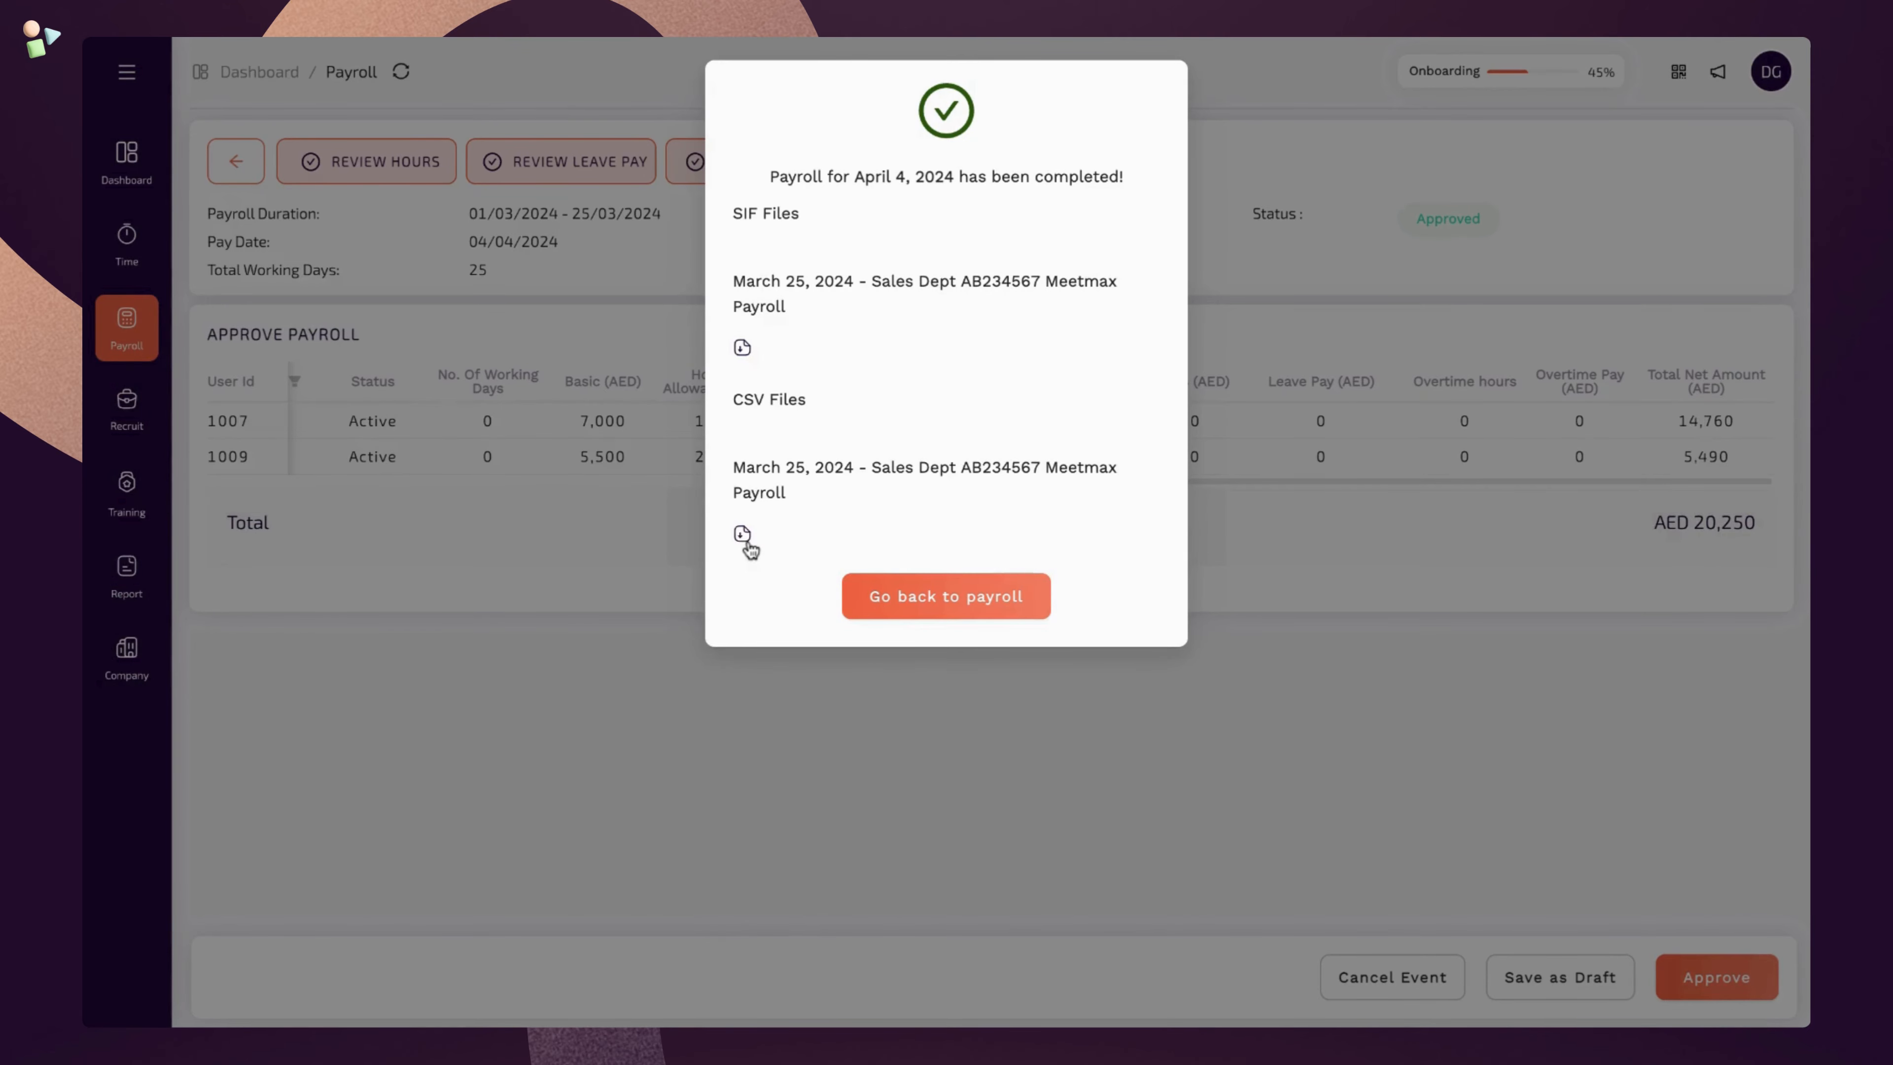
click(961, 600)
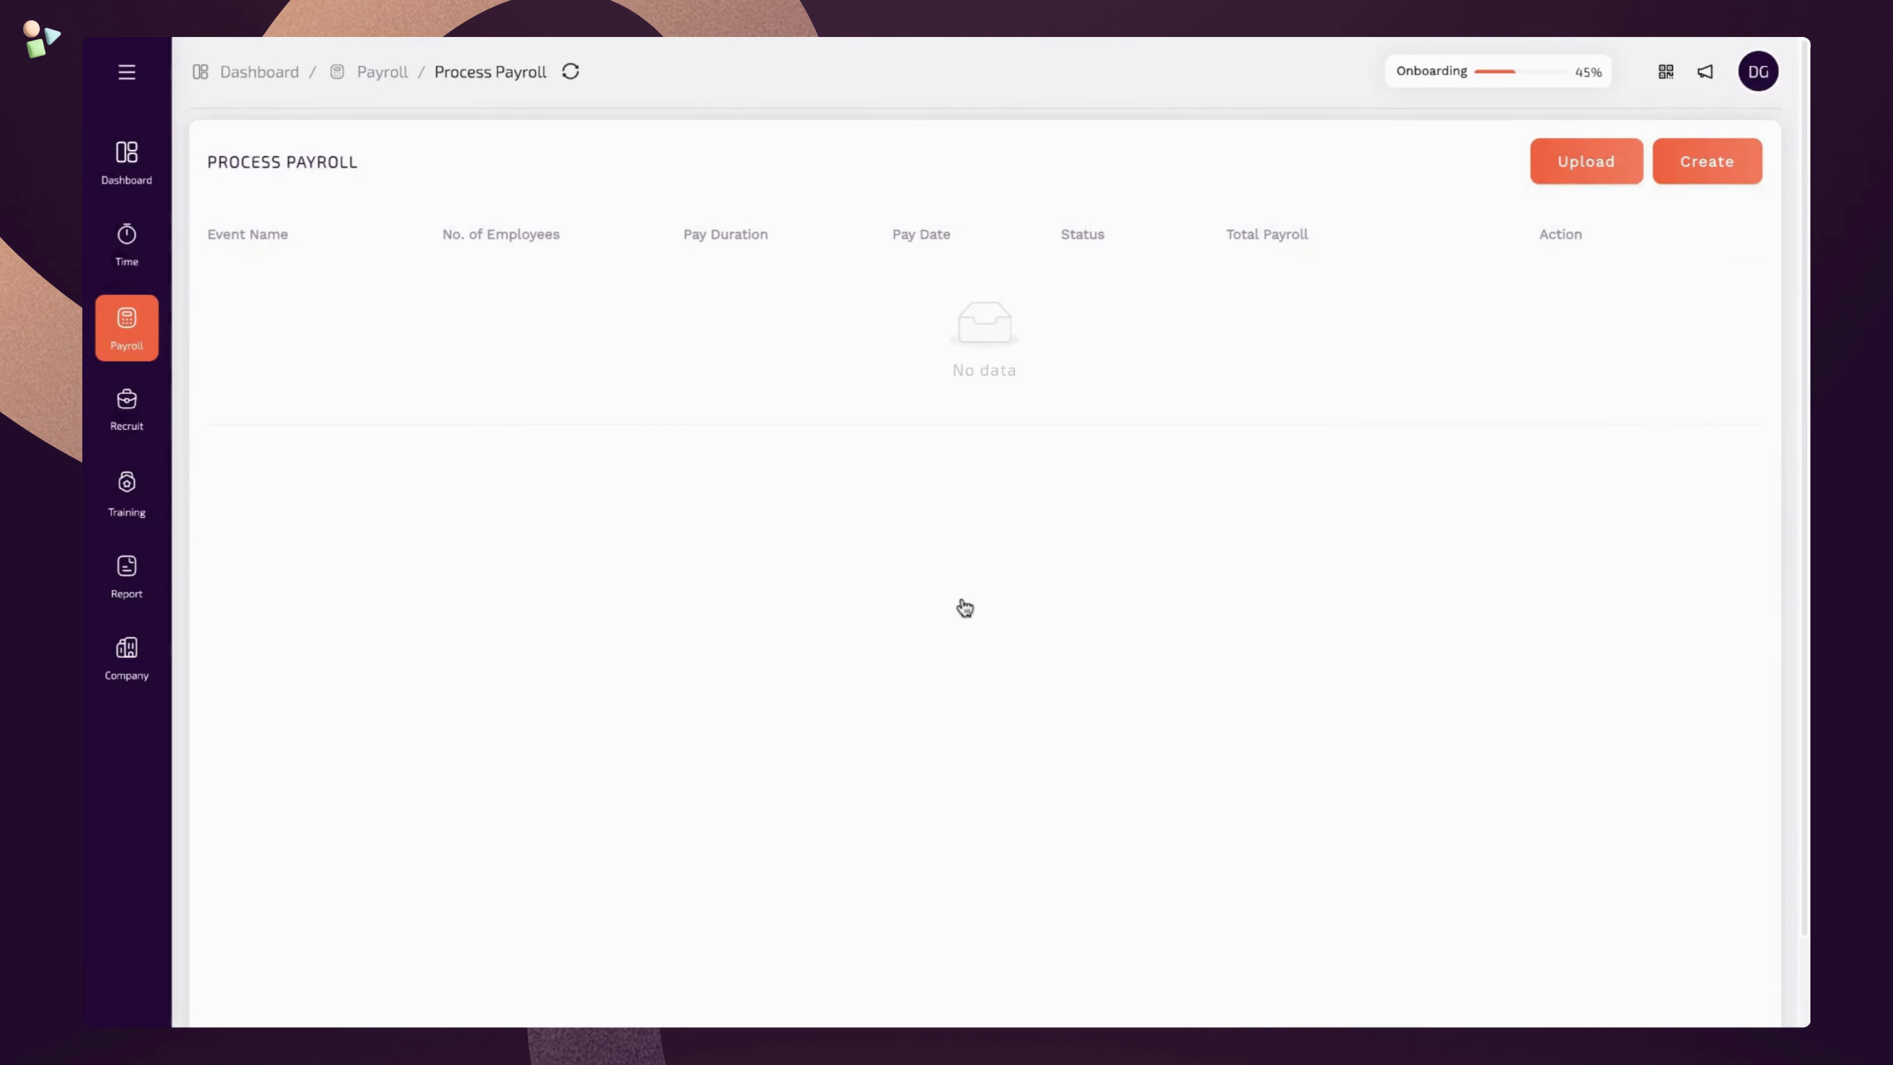